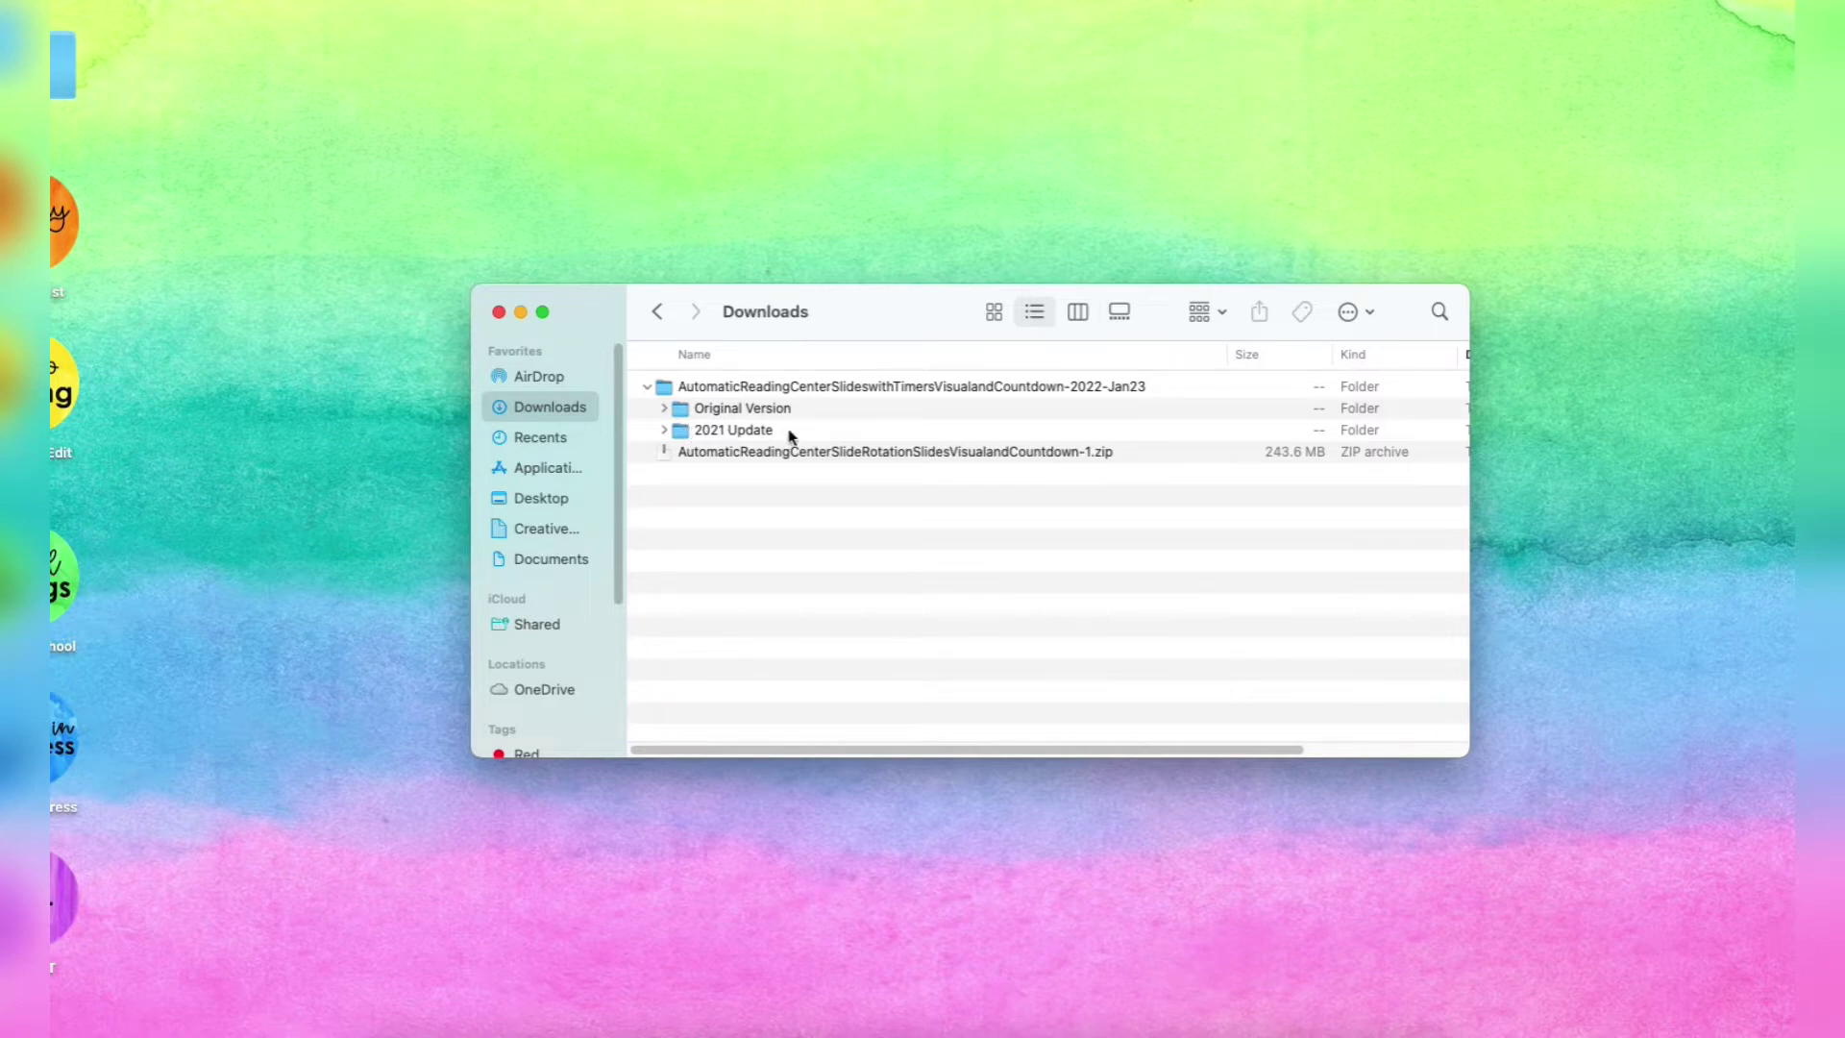
Expand the Original Version folder and open the 15 Minute Visual presentation in PowerPoint
click(664, 408)
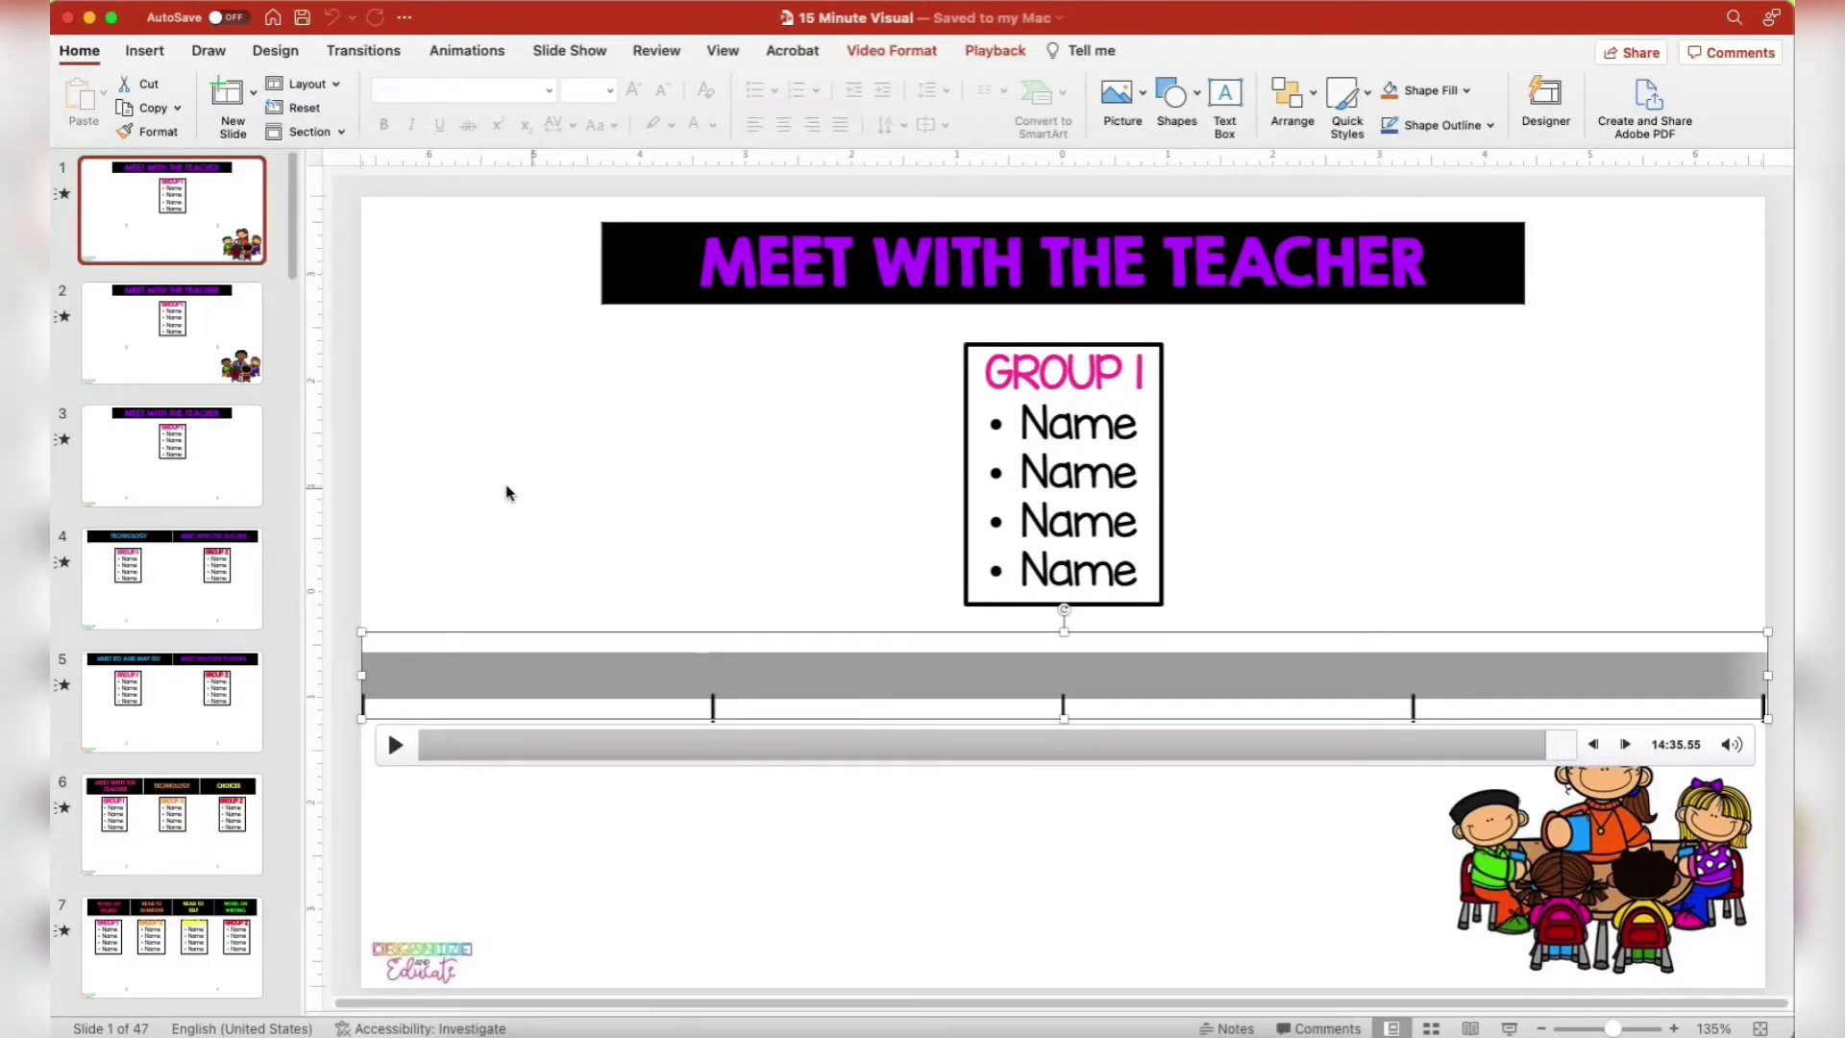
Review the 47-slide deck and select slides 1–3, the single-group Meet With The Teacher slides
click(354, 519)
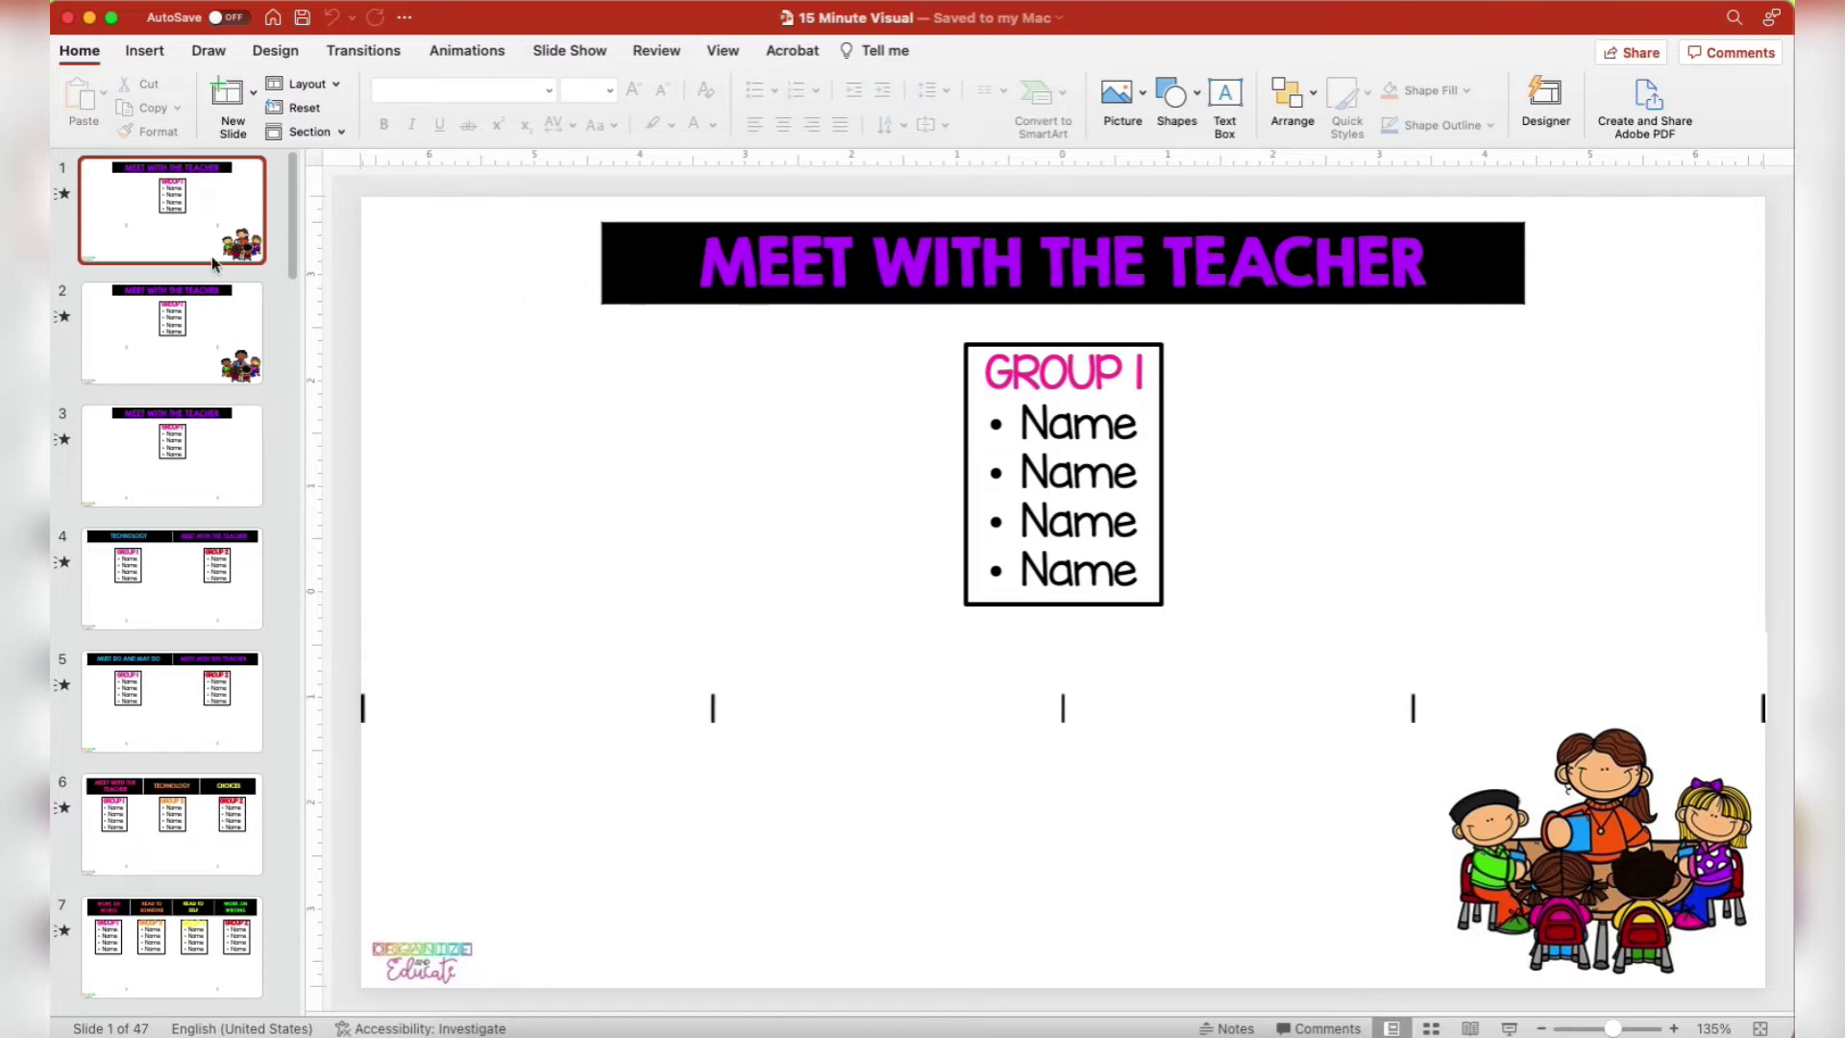
scroll(238, 541, down, 2)
scroll(237, 541, down, 15)
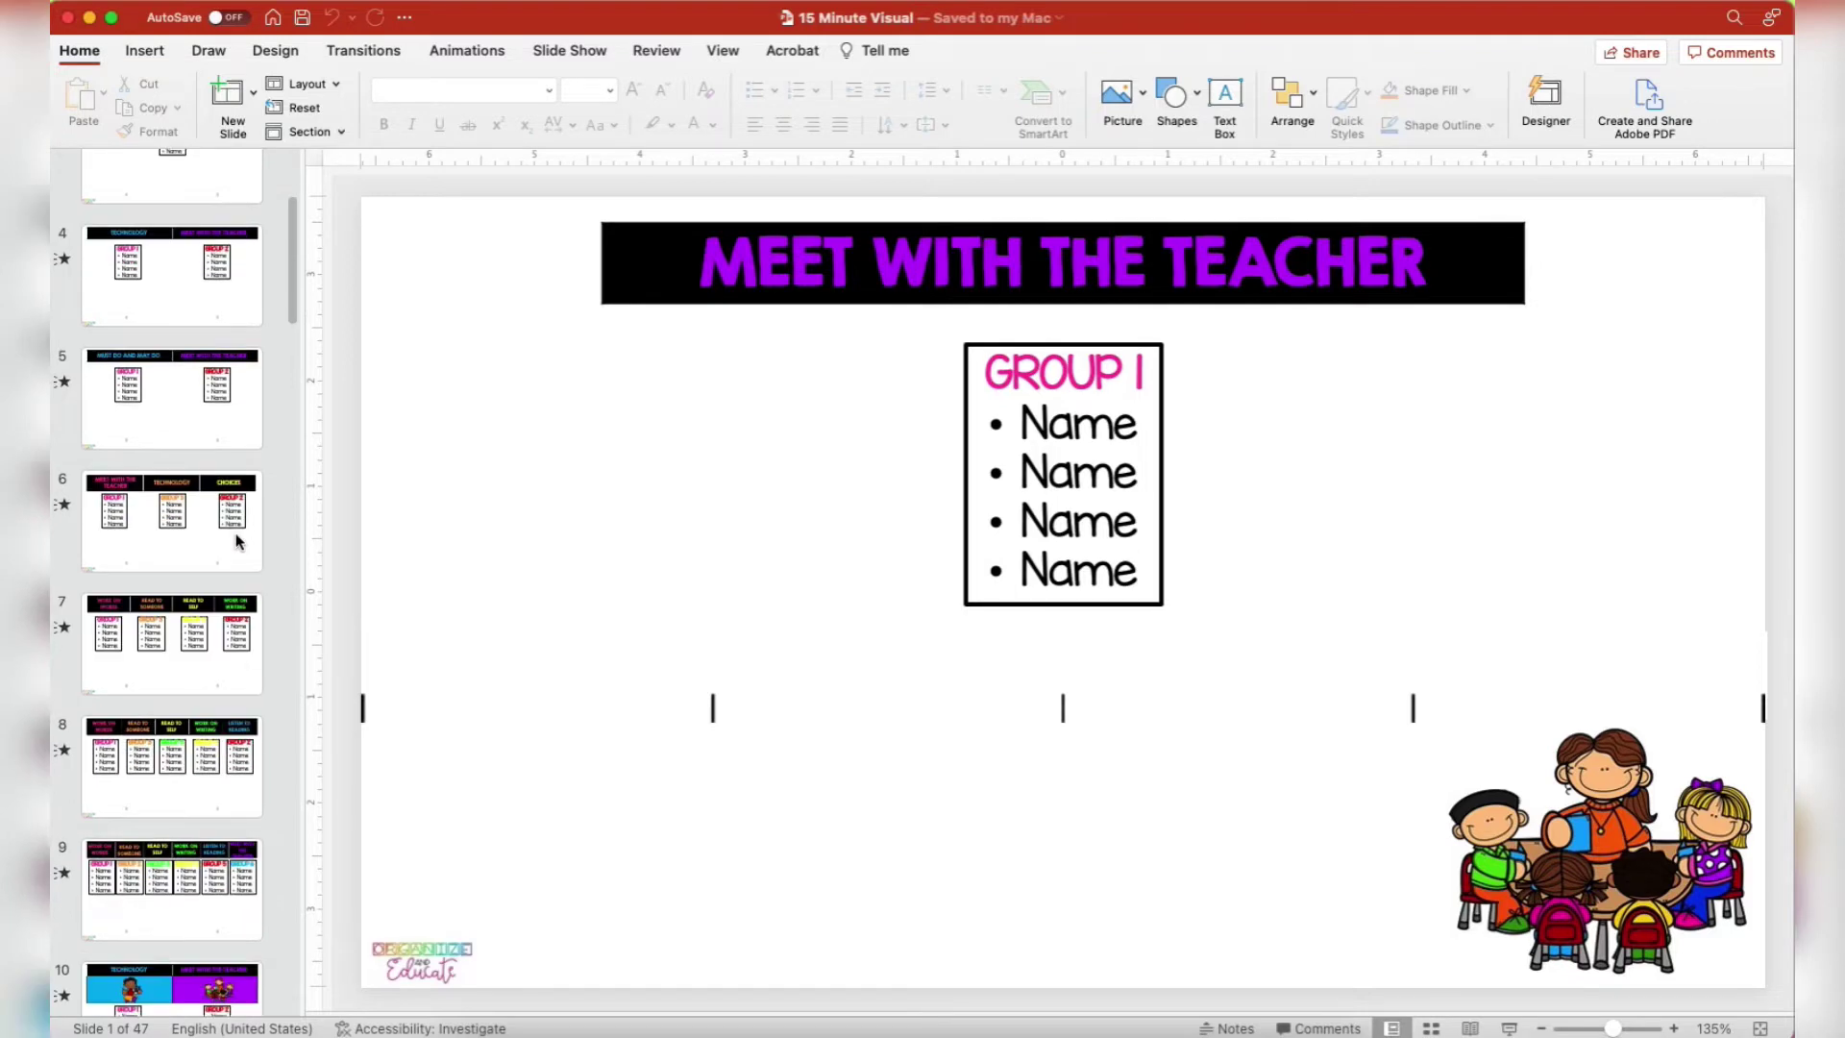
scroll(238, 536, down, 17)
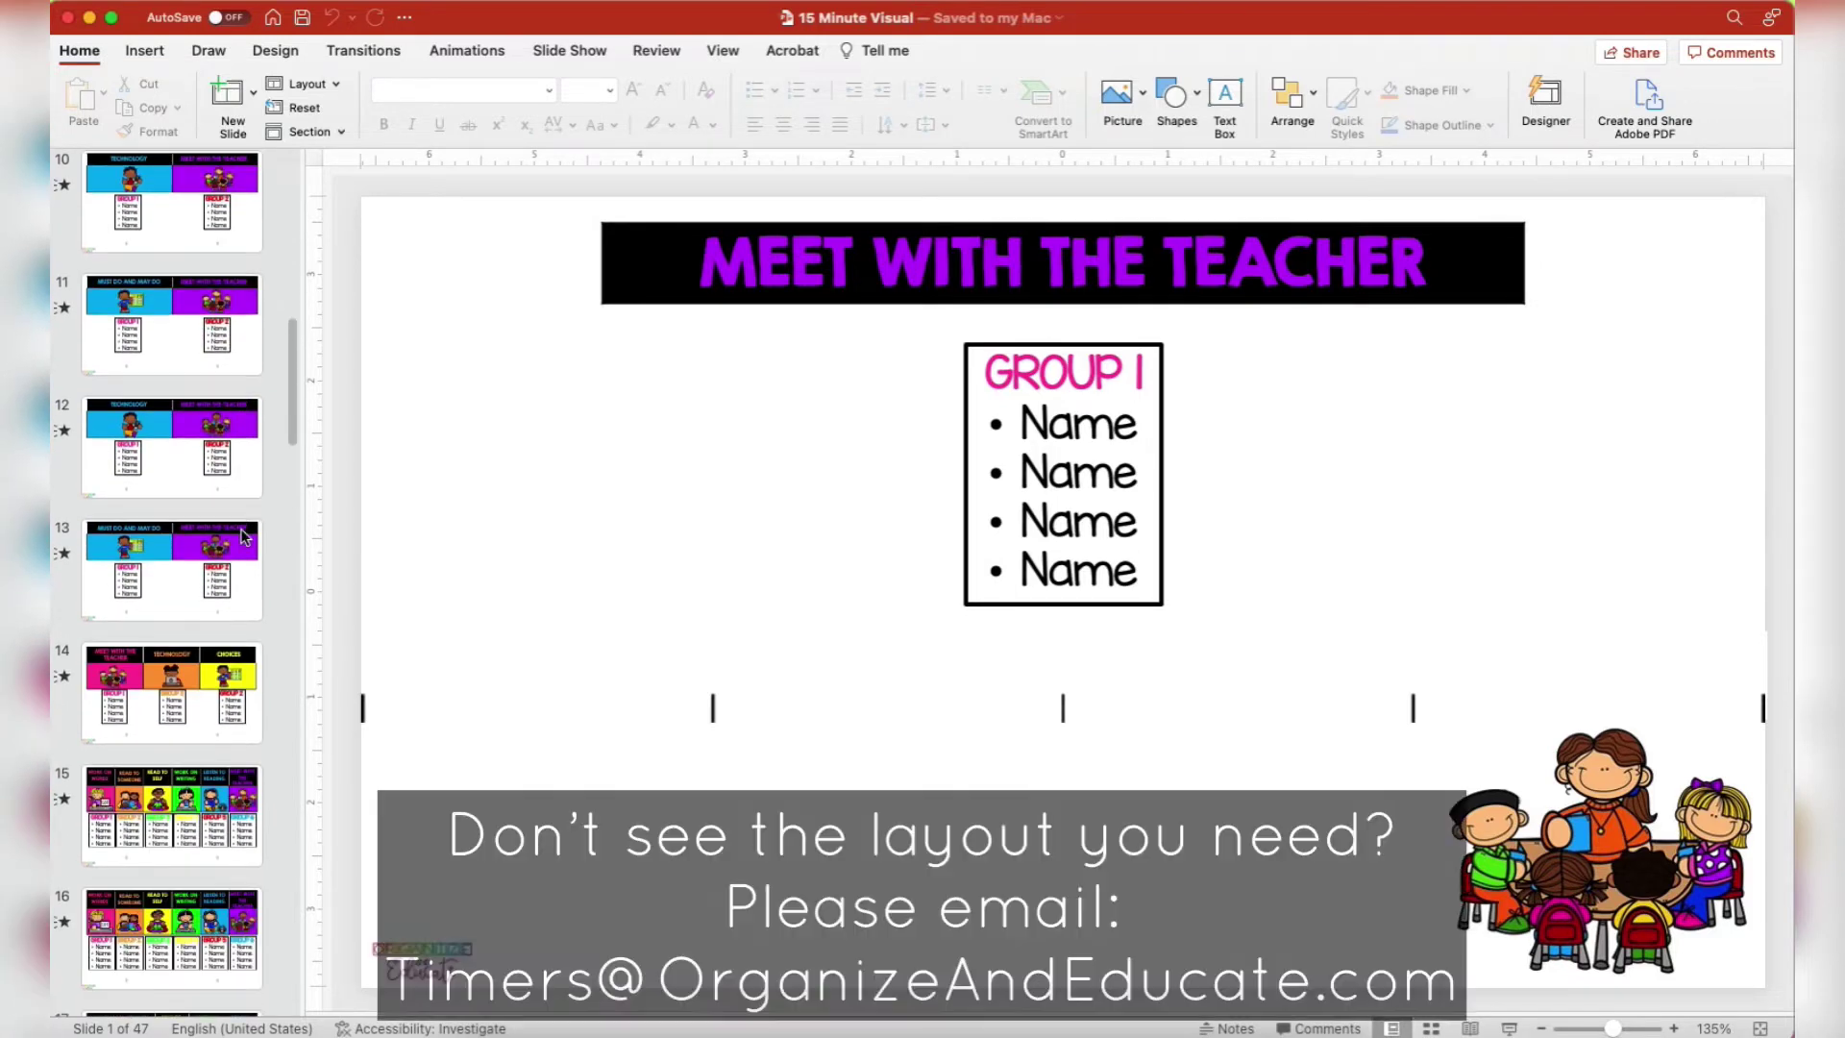
scroll(242, 536, down, 1)
scroll(242, 537, up, 20)
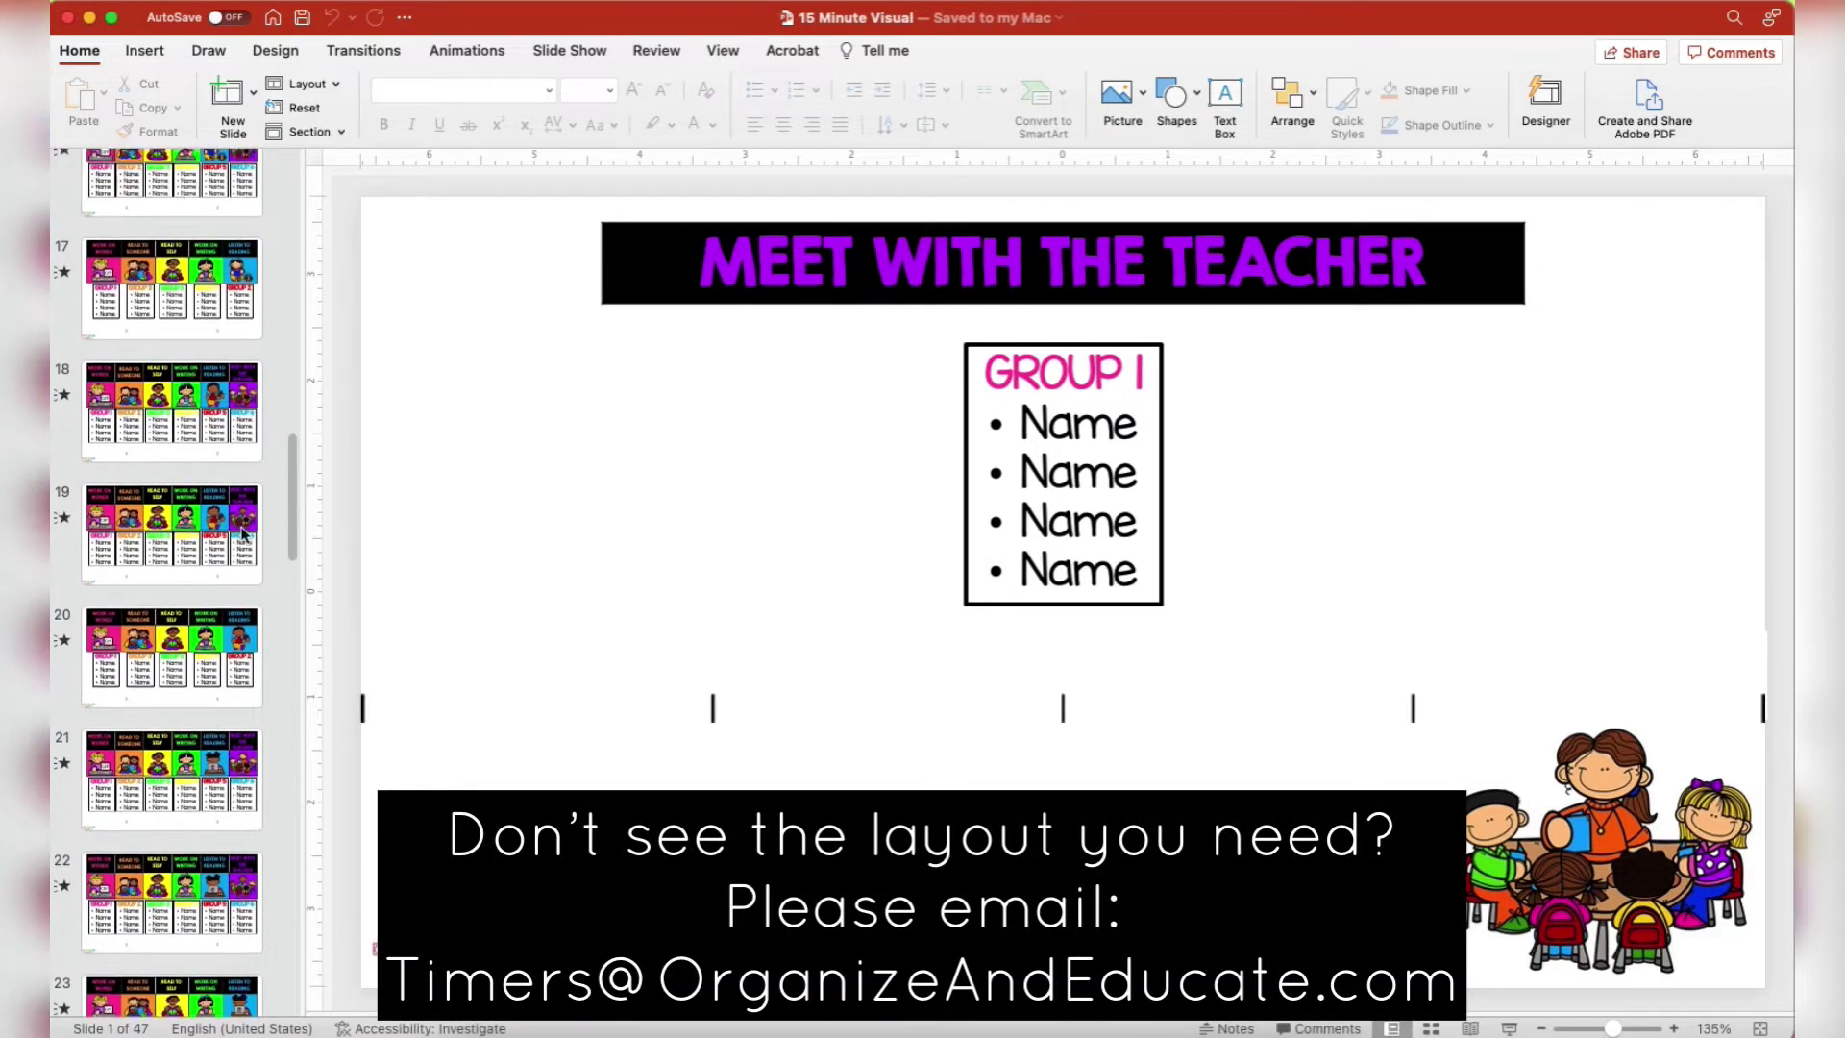
scroll(242, 536, up, 12)
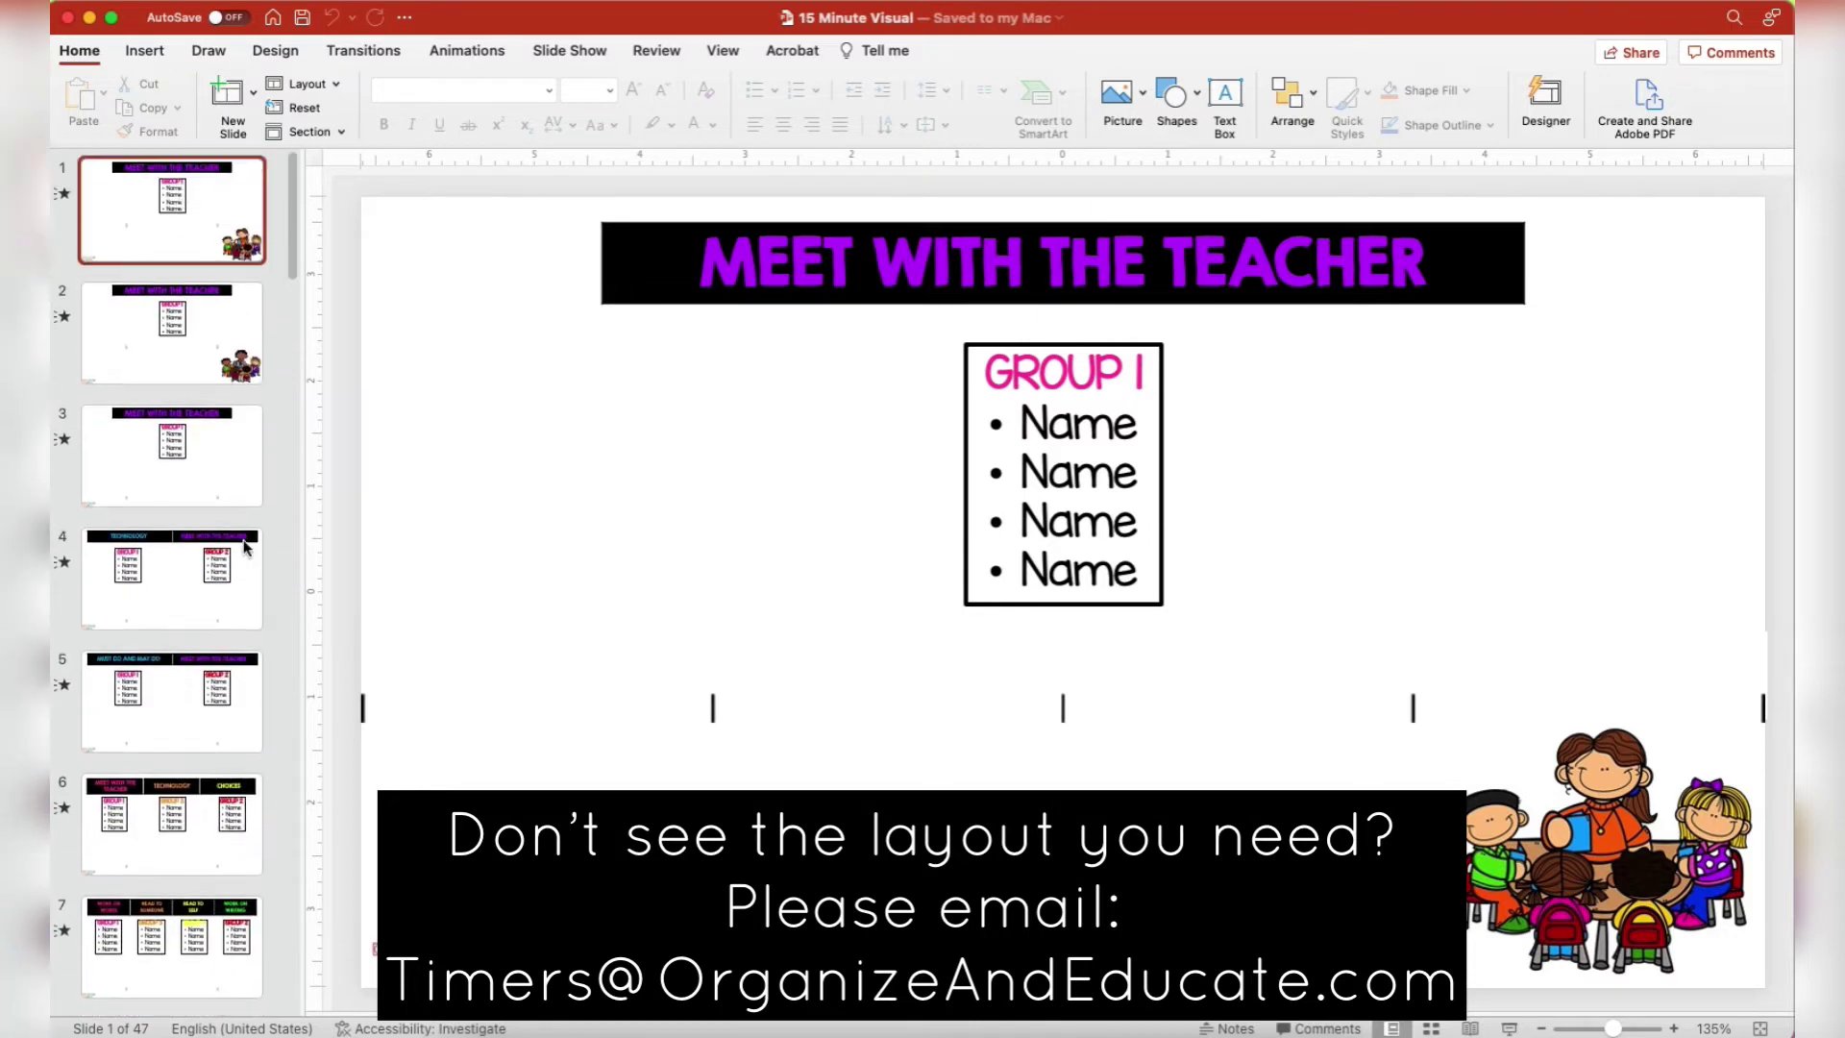
click(217, 207)
shift+click(223, 471)
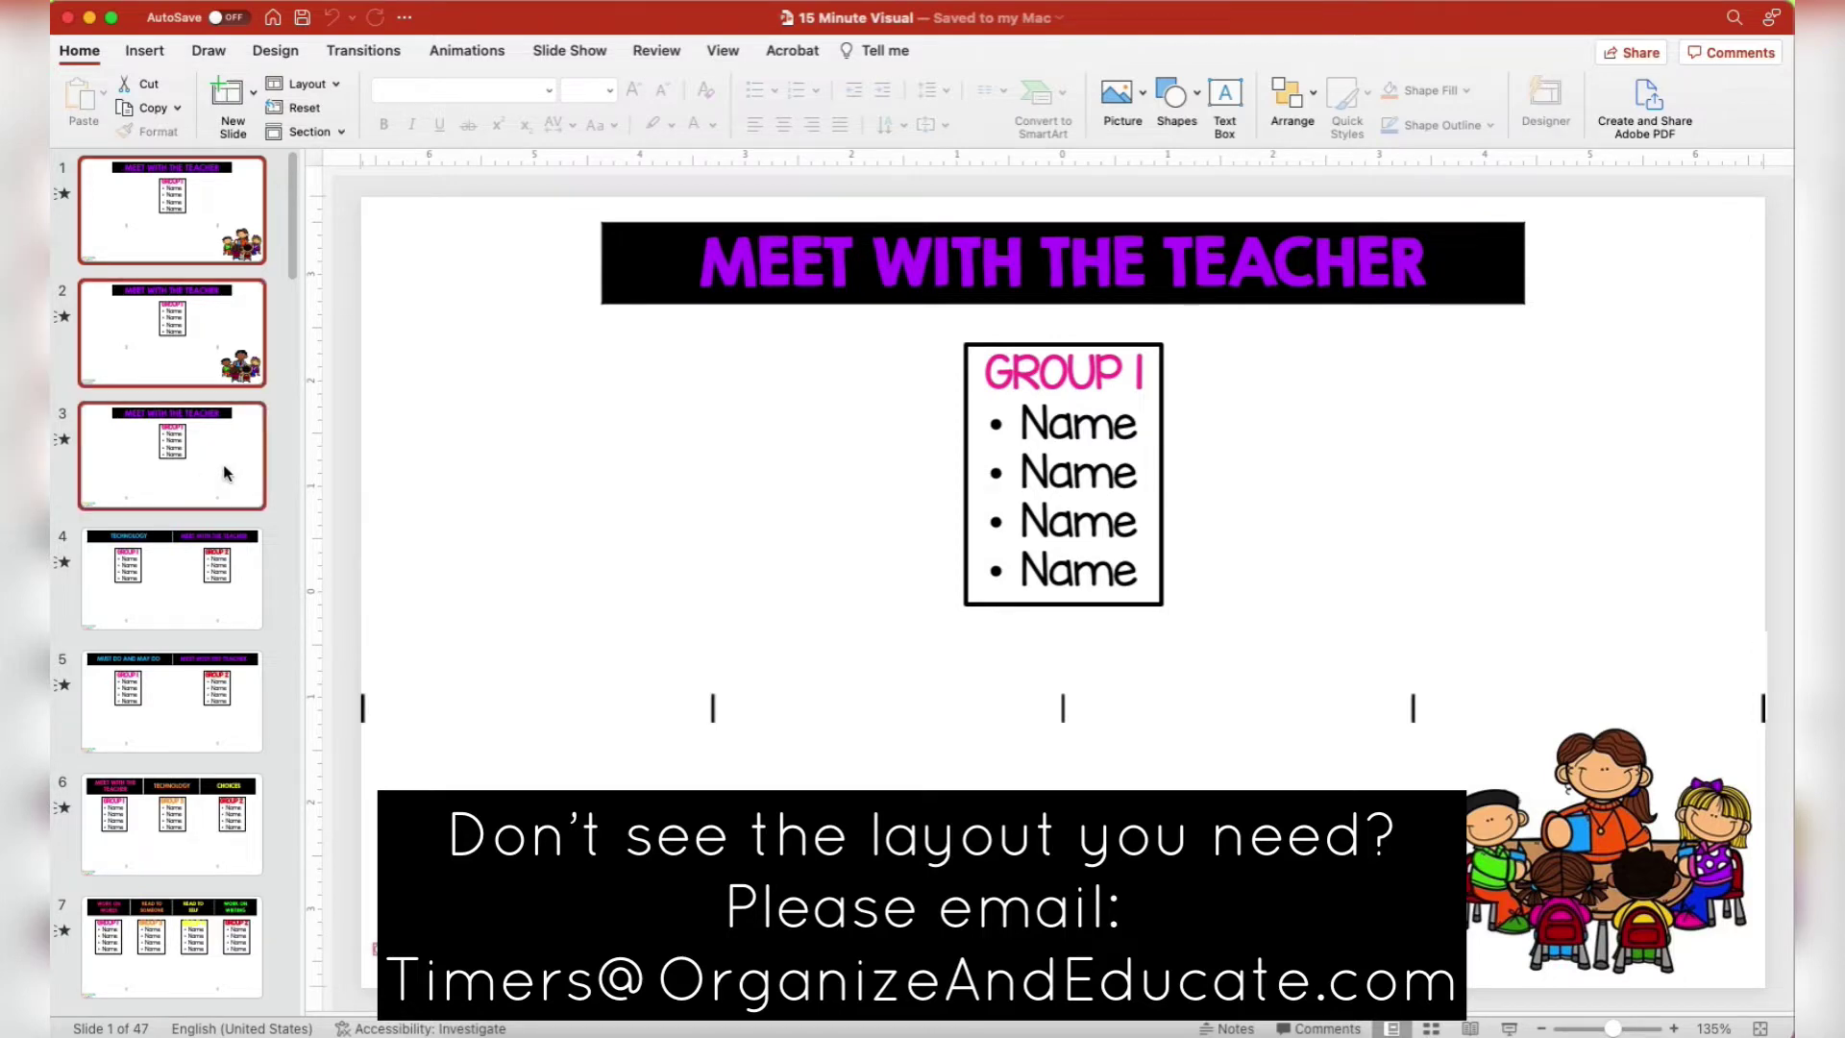
Delete the three selected slides, the four-column Work on Words slide and the first six-column slides
key(BackSpace)
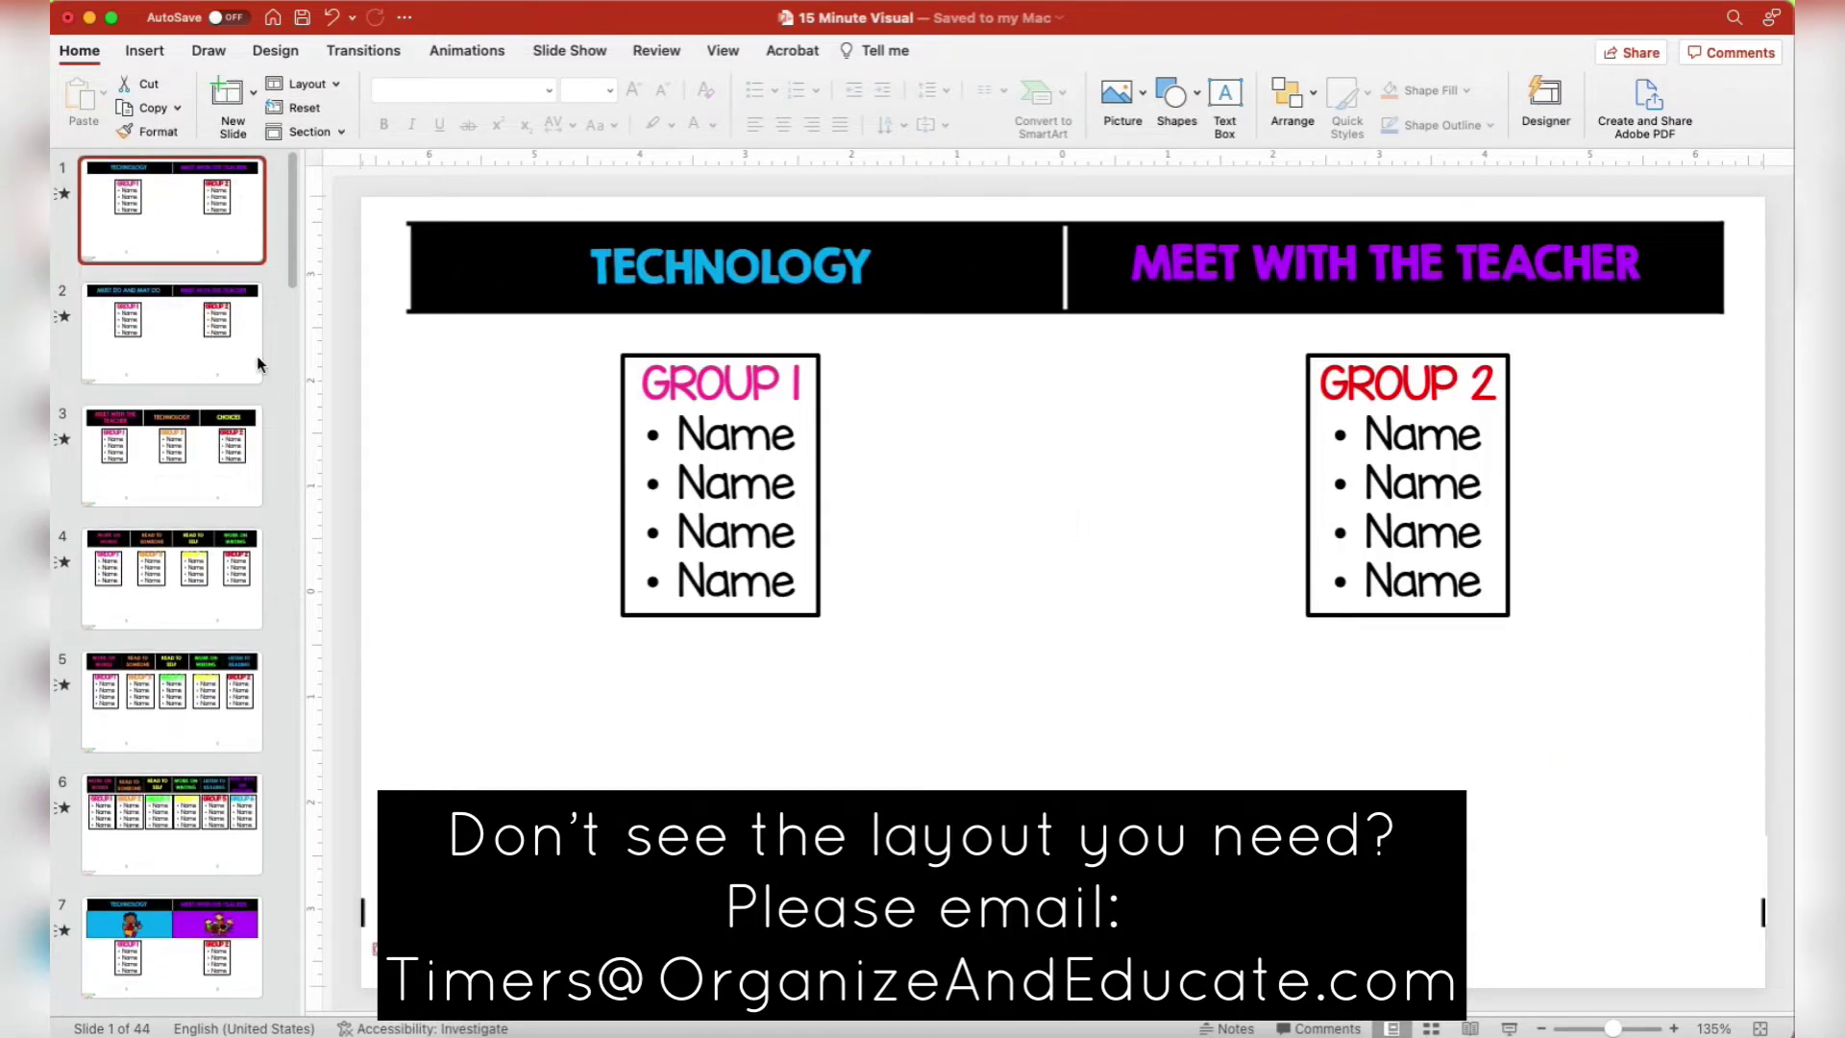
key(BackSpace)
key(BackSpace)
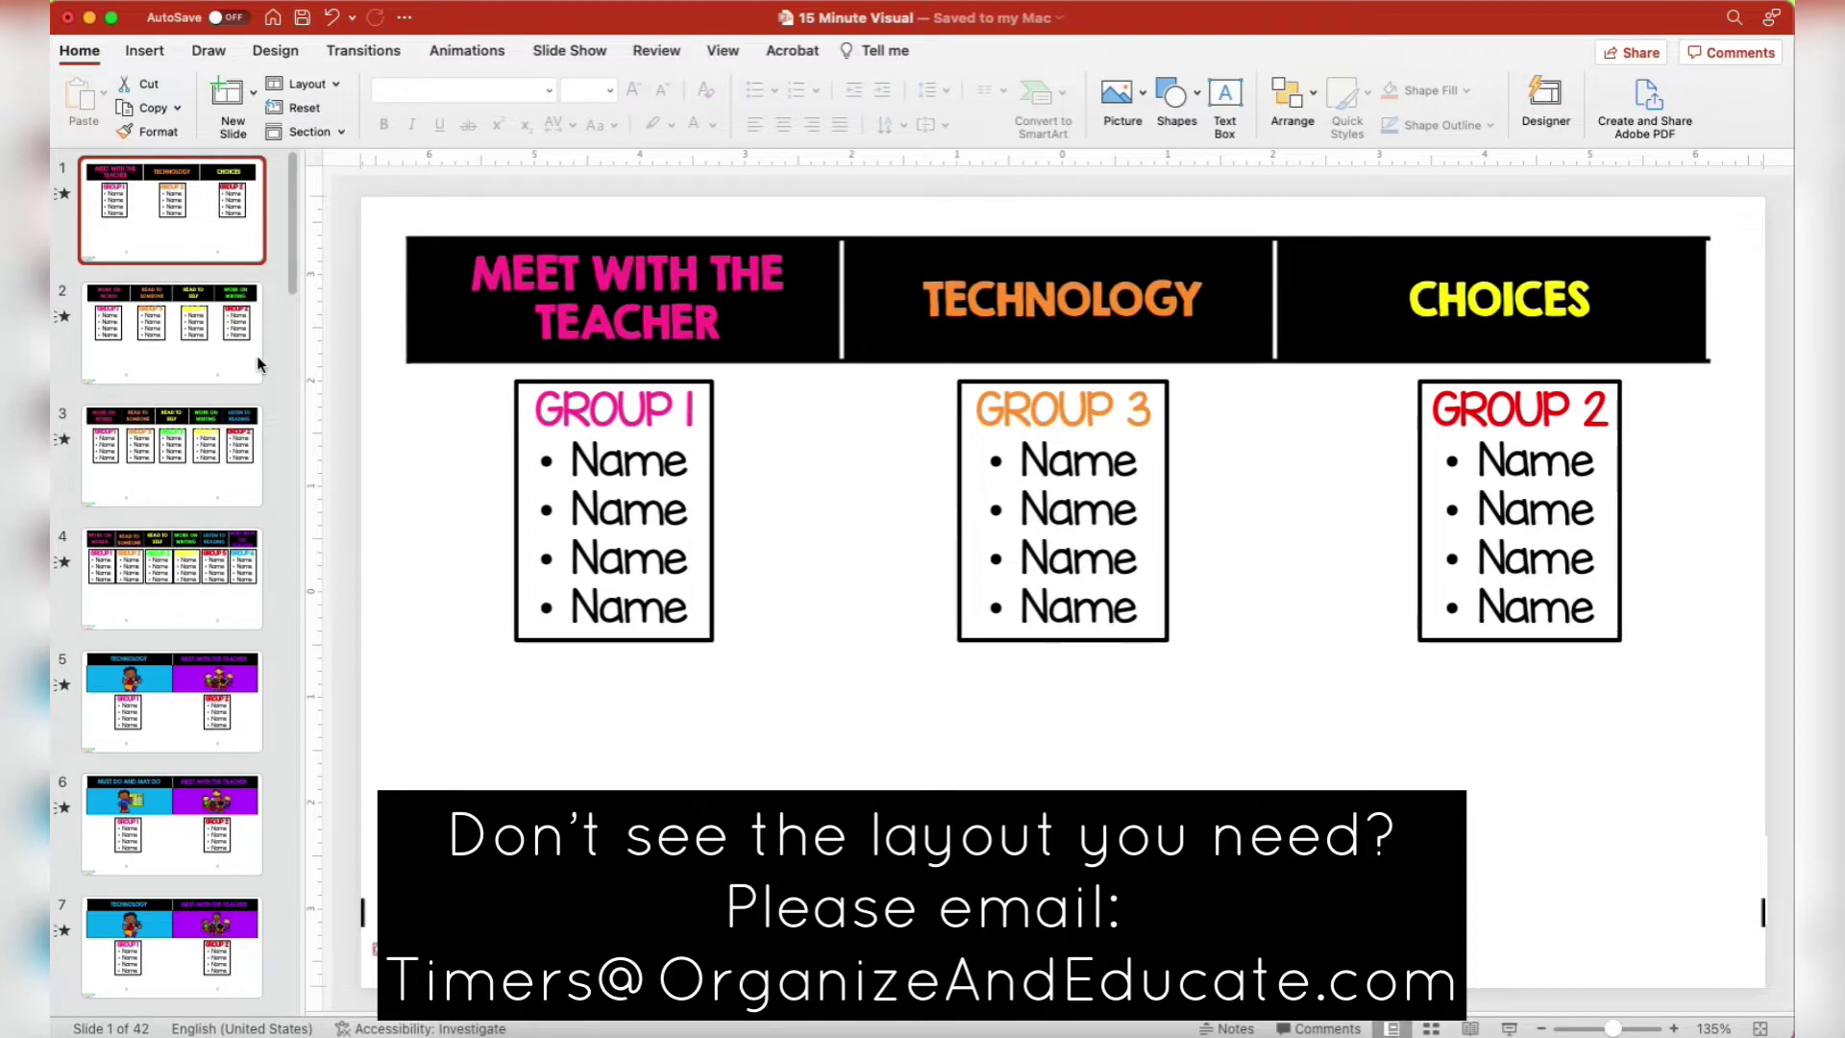
key(BackSpace)
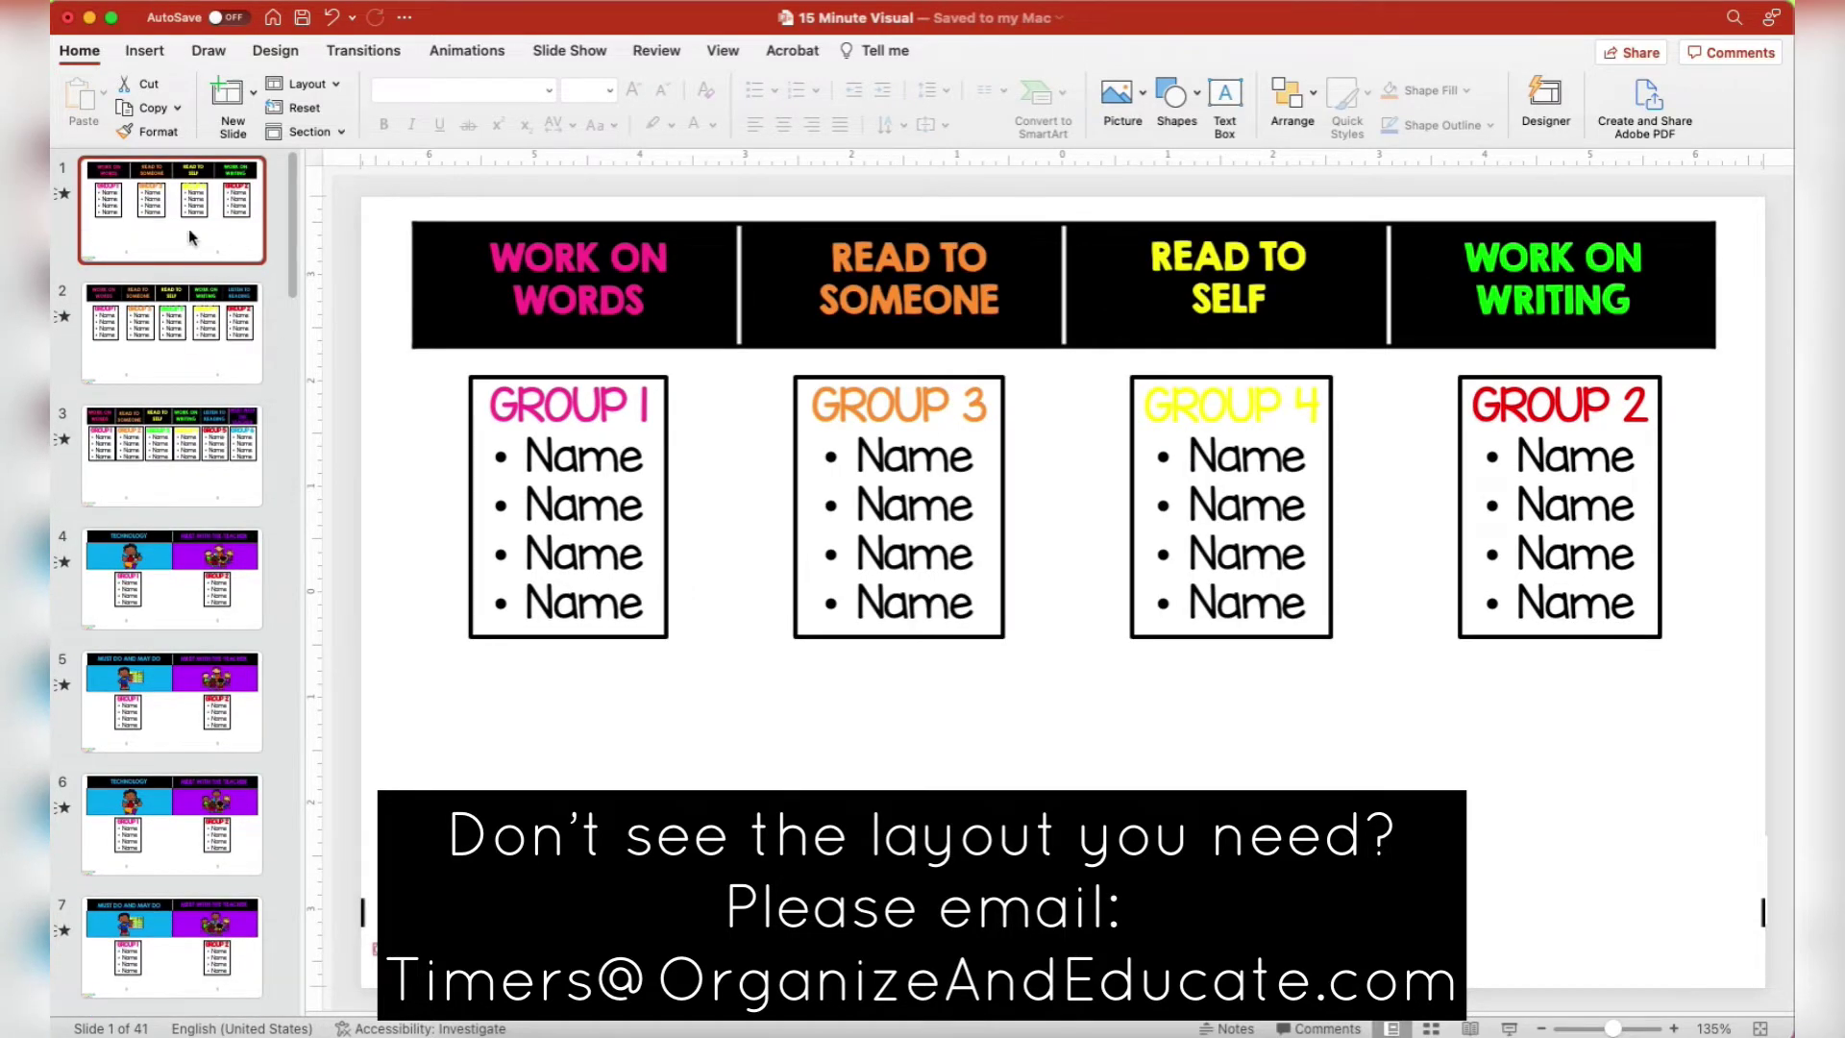
key(BackSpace)
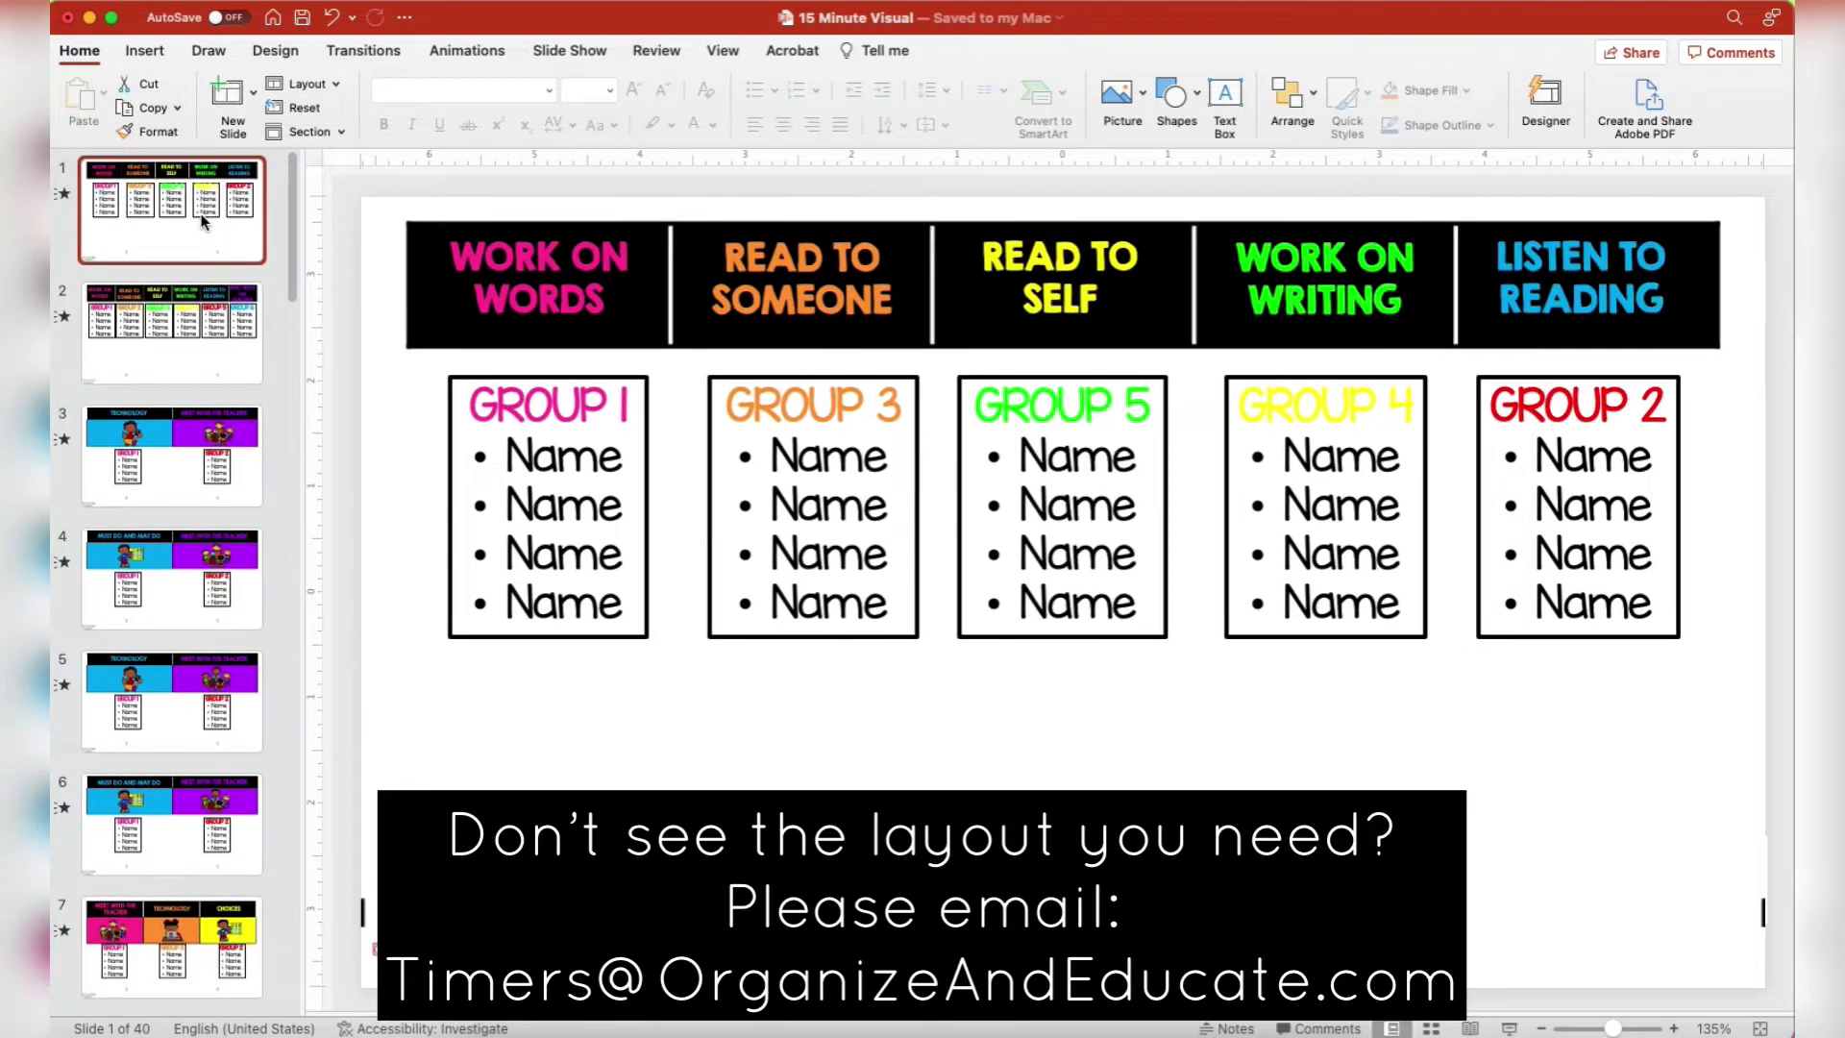
click(221, 340)
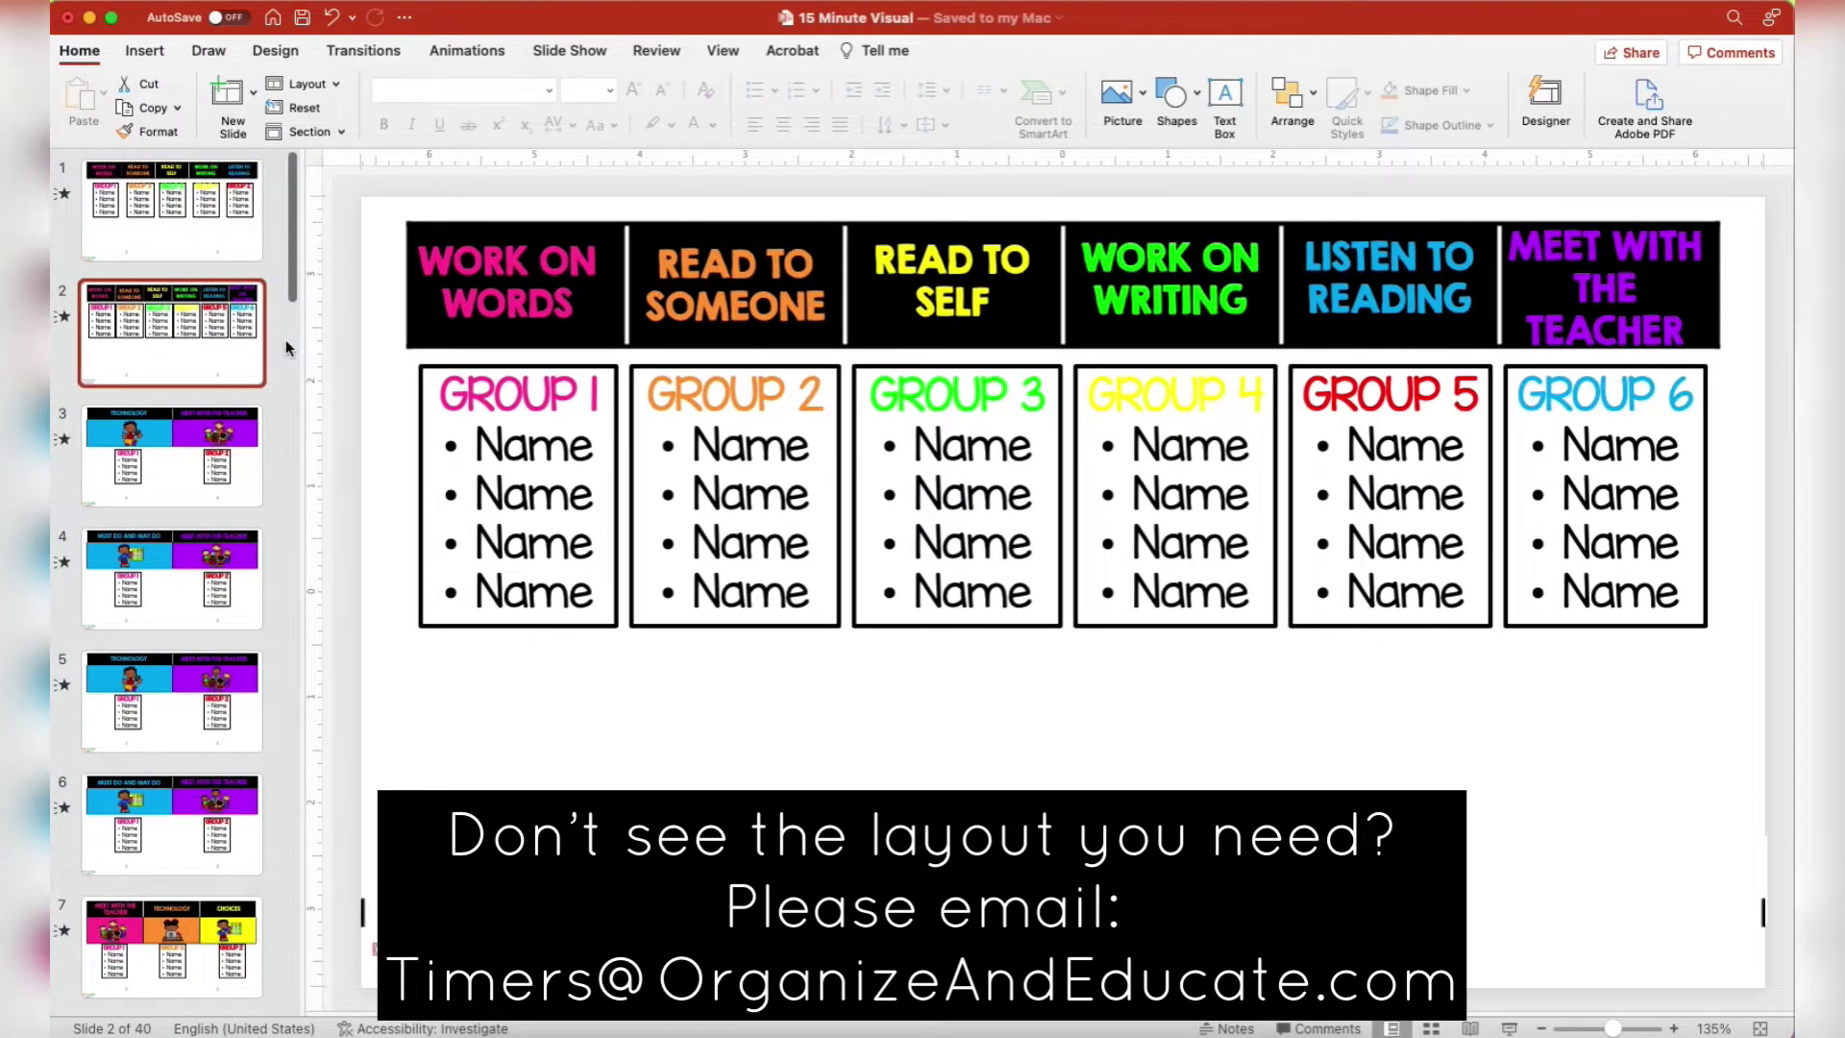
key(BackSpace)
key(BackSpace)
key(BackSpace)
key(BackSpace)
key(BackSpace)
key(BackSpace)
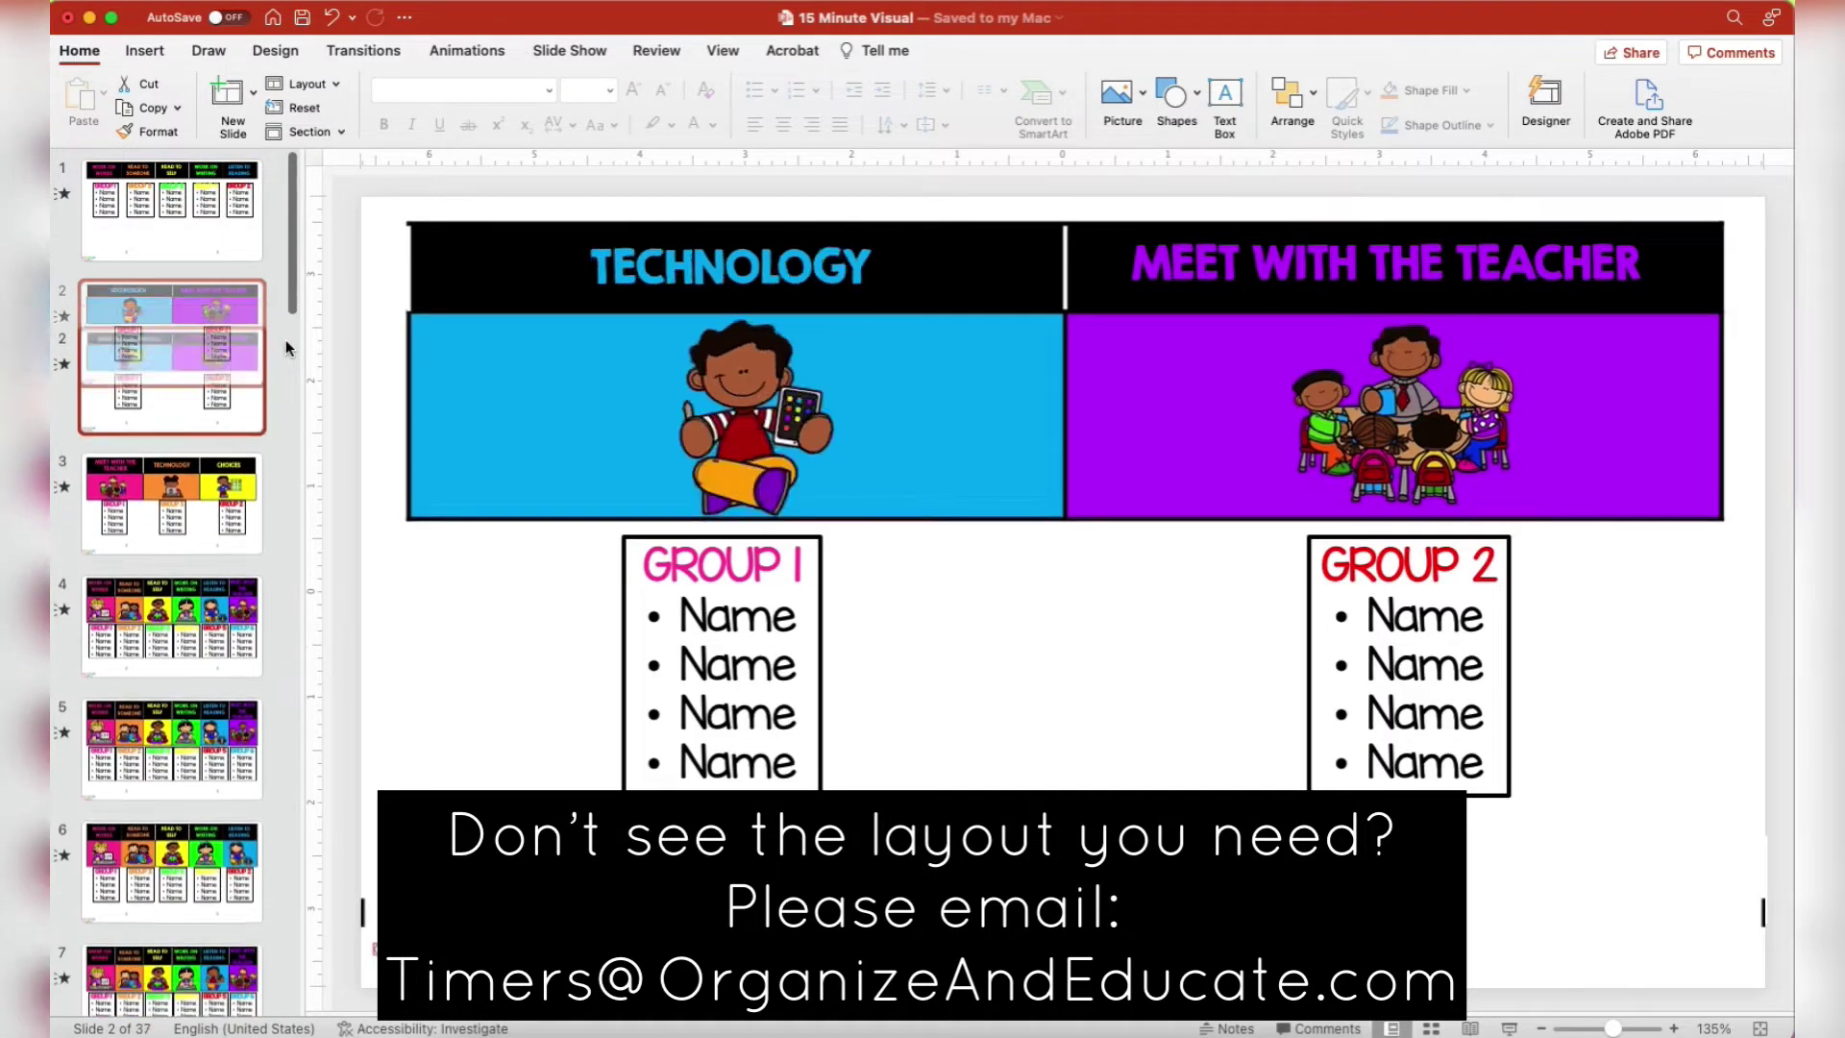
Delete the remaining six-column and names-table slides, leaving 9 slides, and return to slide 1
key(BackSpace)
key(BackSpace)
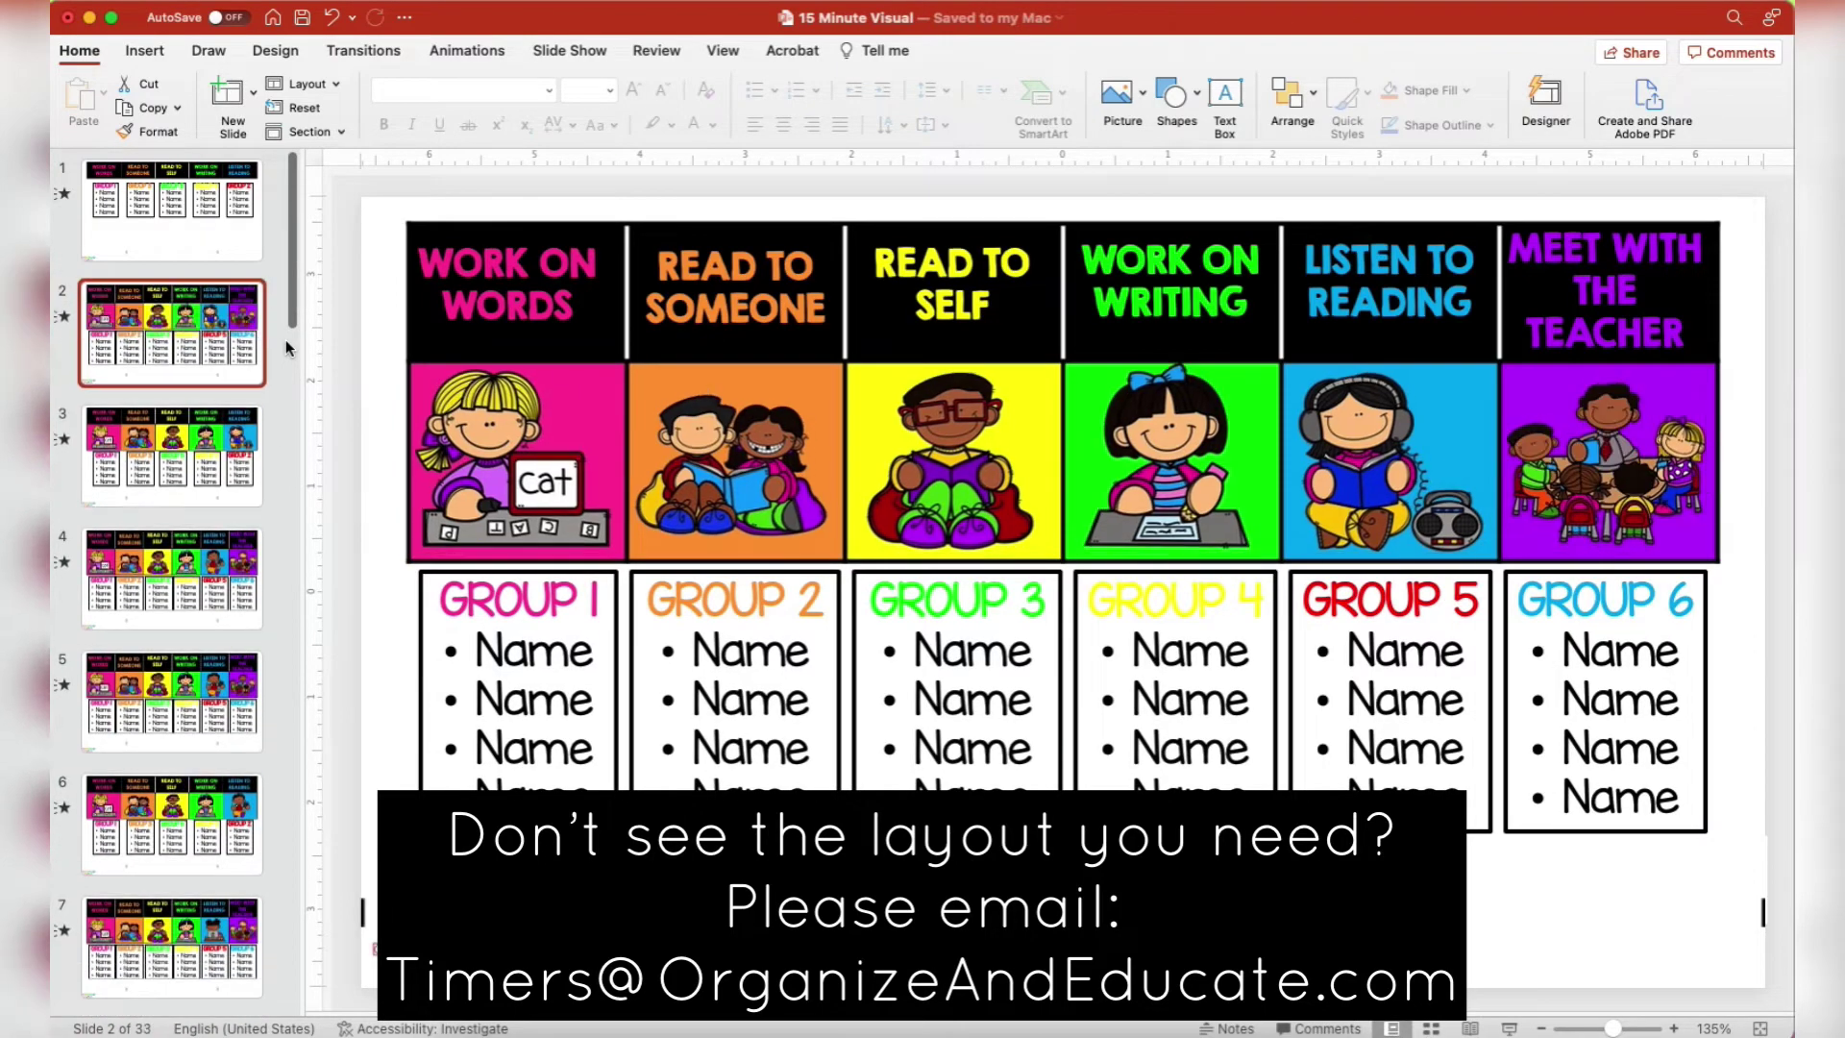
key(Down)
key(BackSpace)
key(BackSpace)
key(Down)
key(BackSpace)
key(BackSpace)
key(Down)
key(BackSpace)
key(BackSpace)
key(BackSpace)
key(BackSpace)
key(BackSpace)
key(BackSpace)
key(BackSpace)
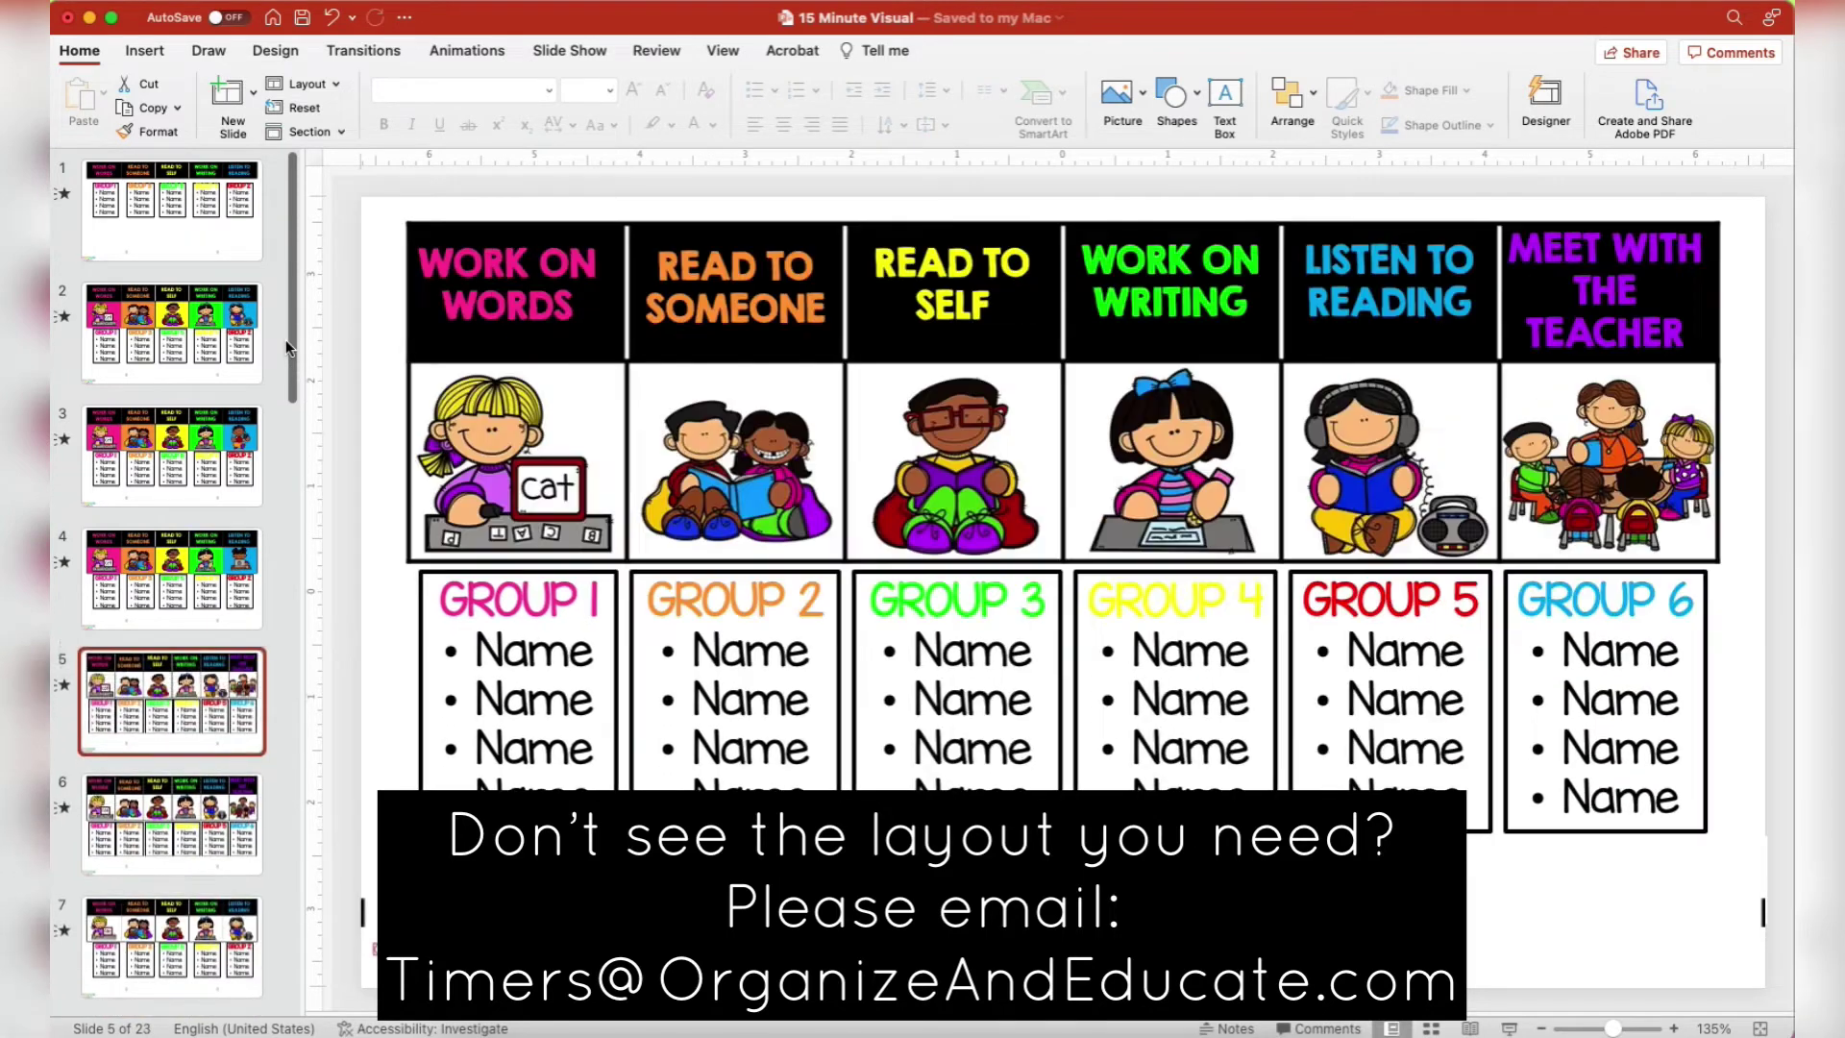
key(Down)
key(BackSpace)
key(BackSpace)
key(BackSpace)
key(BackSpace)
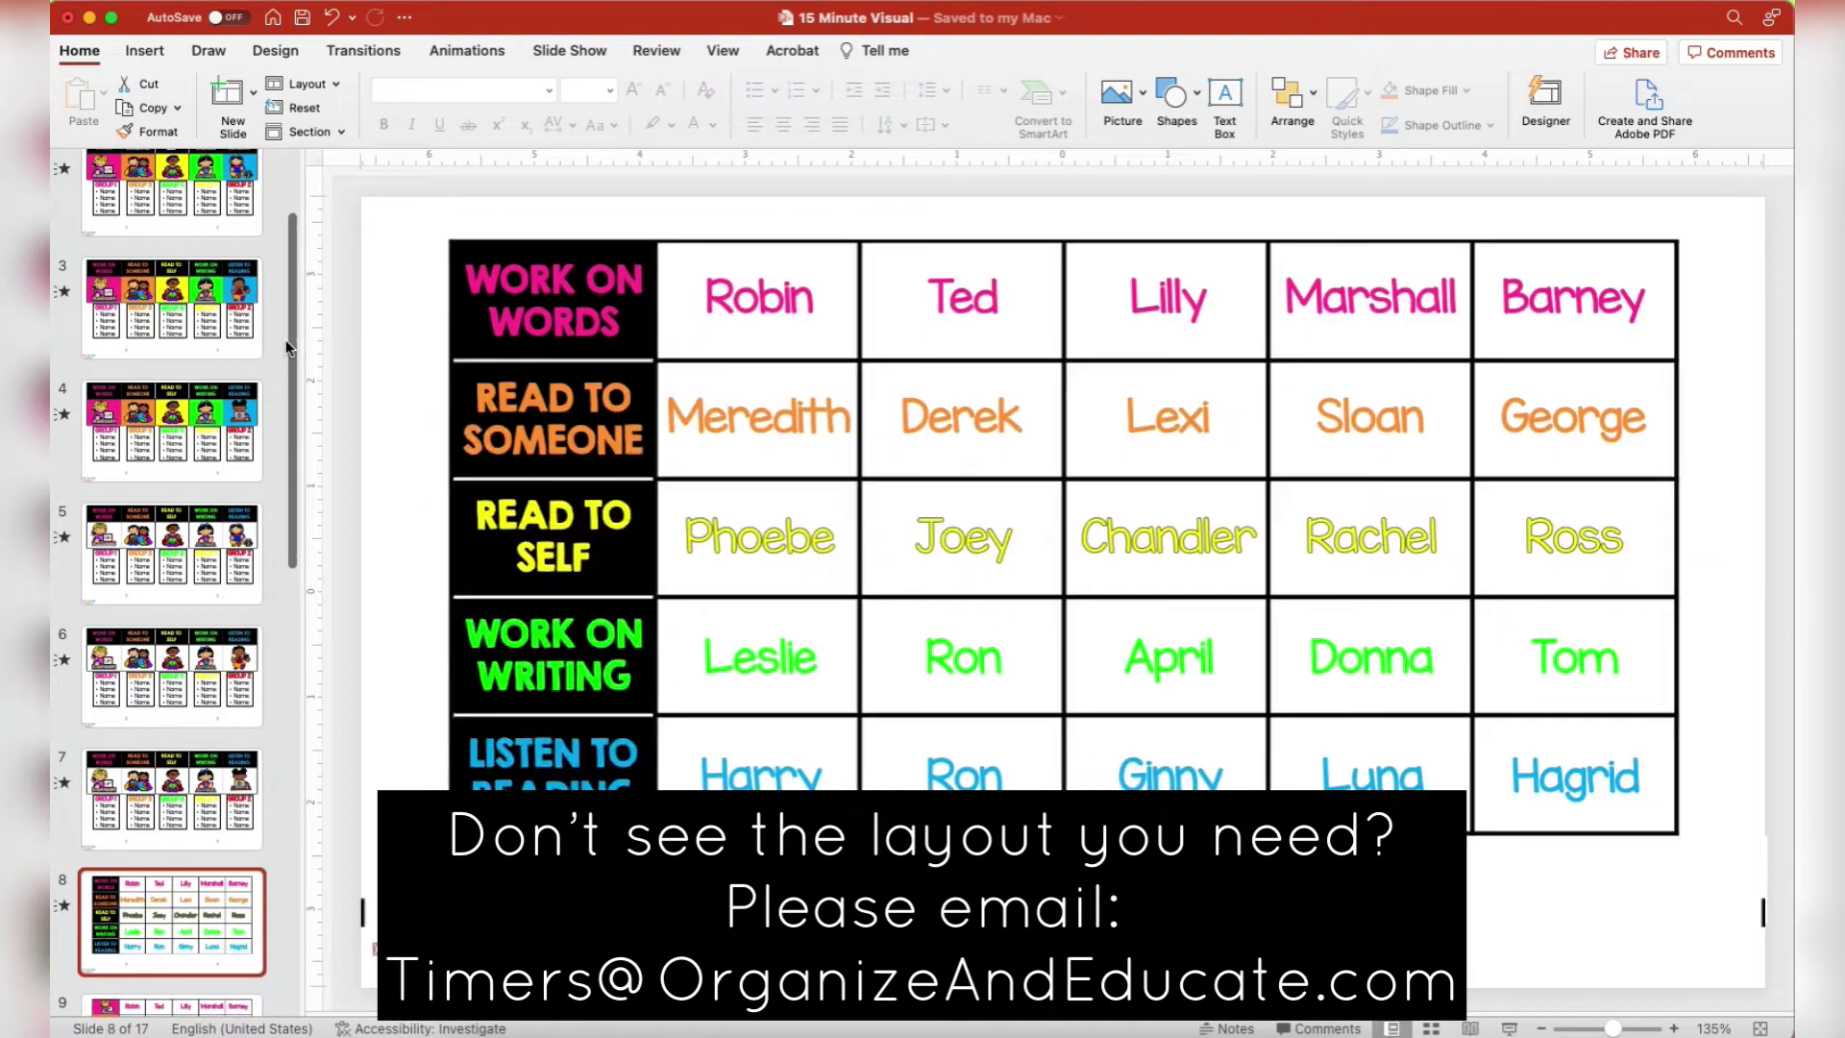
key(BackSpace)
key(BackSpace)
key(BackSpace)
key(BackSpace)
key(BackSpace)
key(BackSpace)
key(BackSpace)
key(BackSpace)
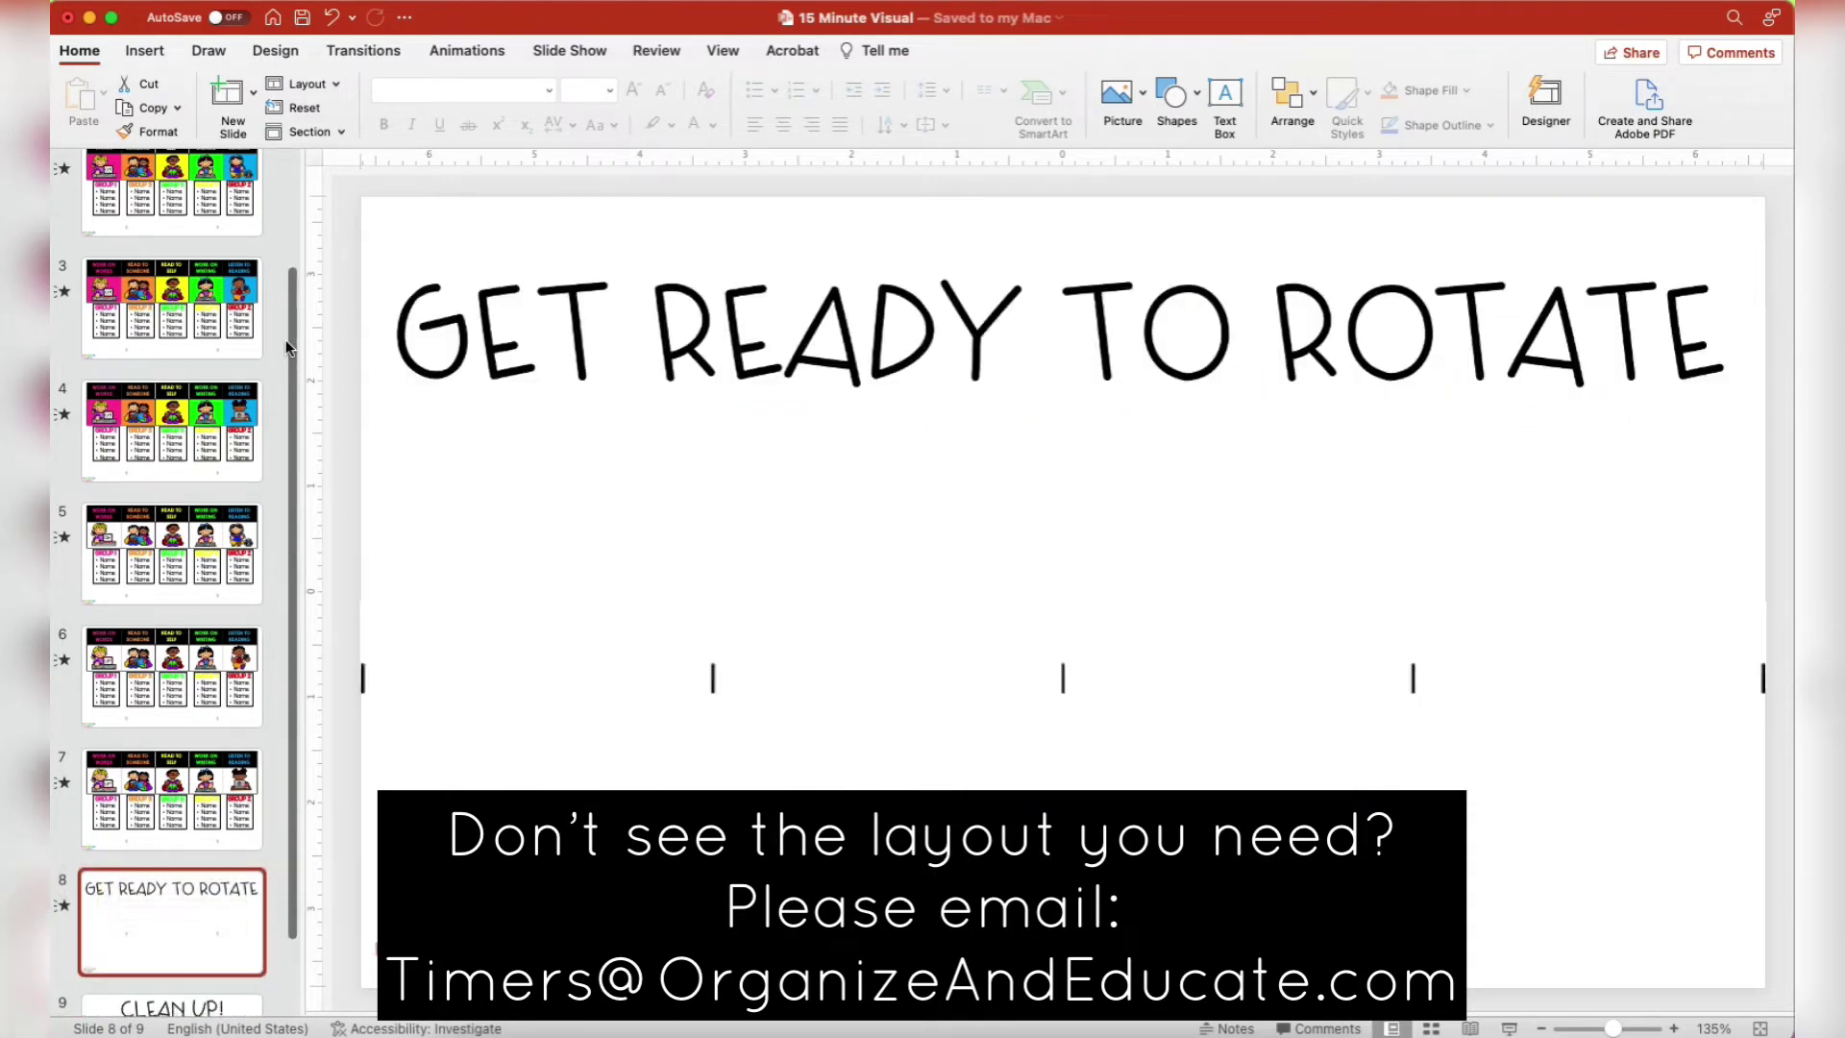
key(Up)
key(Up)
key(Up)
key(Up)
key(Up)
key(Up)
key(Up)
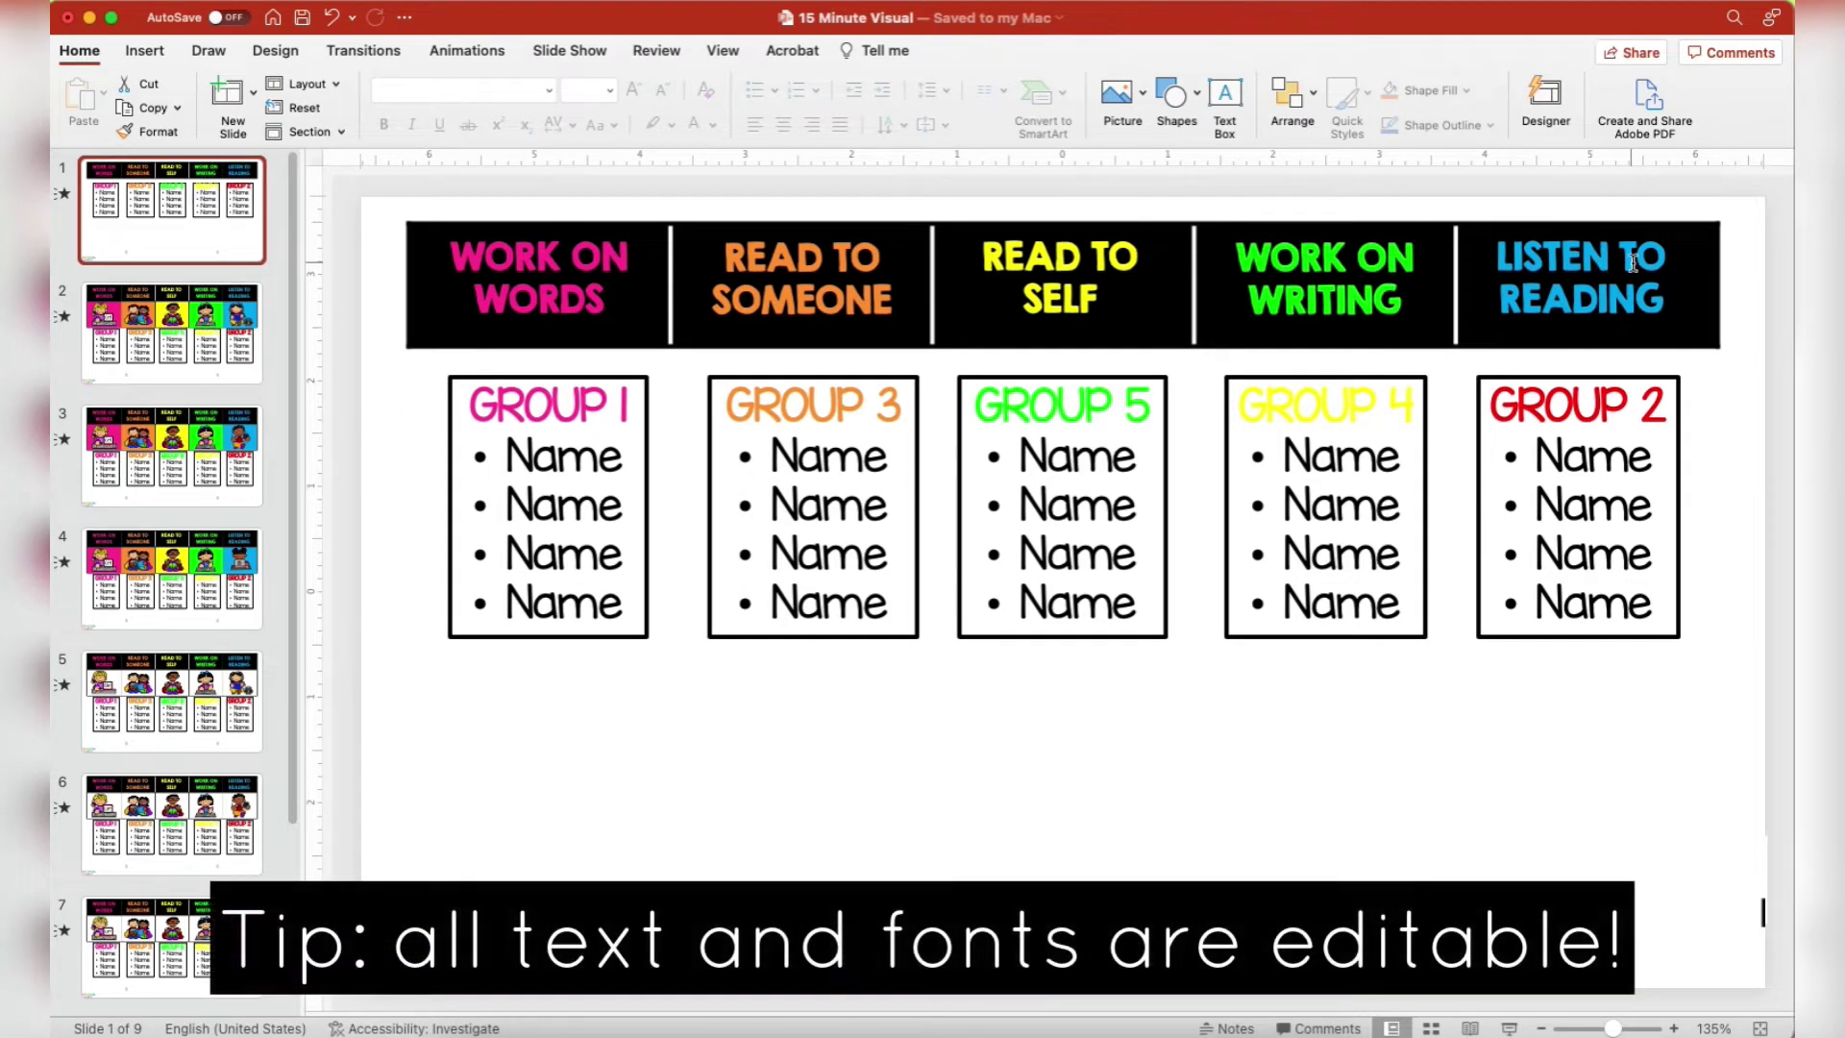
Compare the rotation slide 1 with the picture slide 2, then return to slide 1 for editing
click(517, 293)
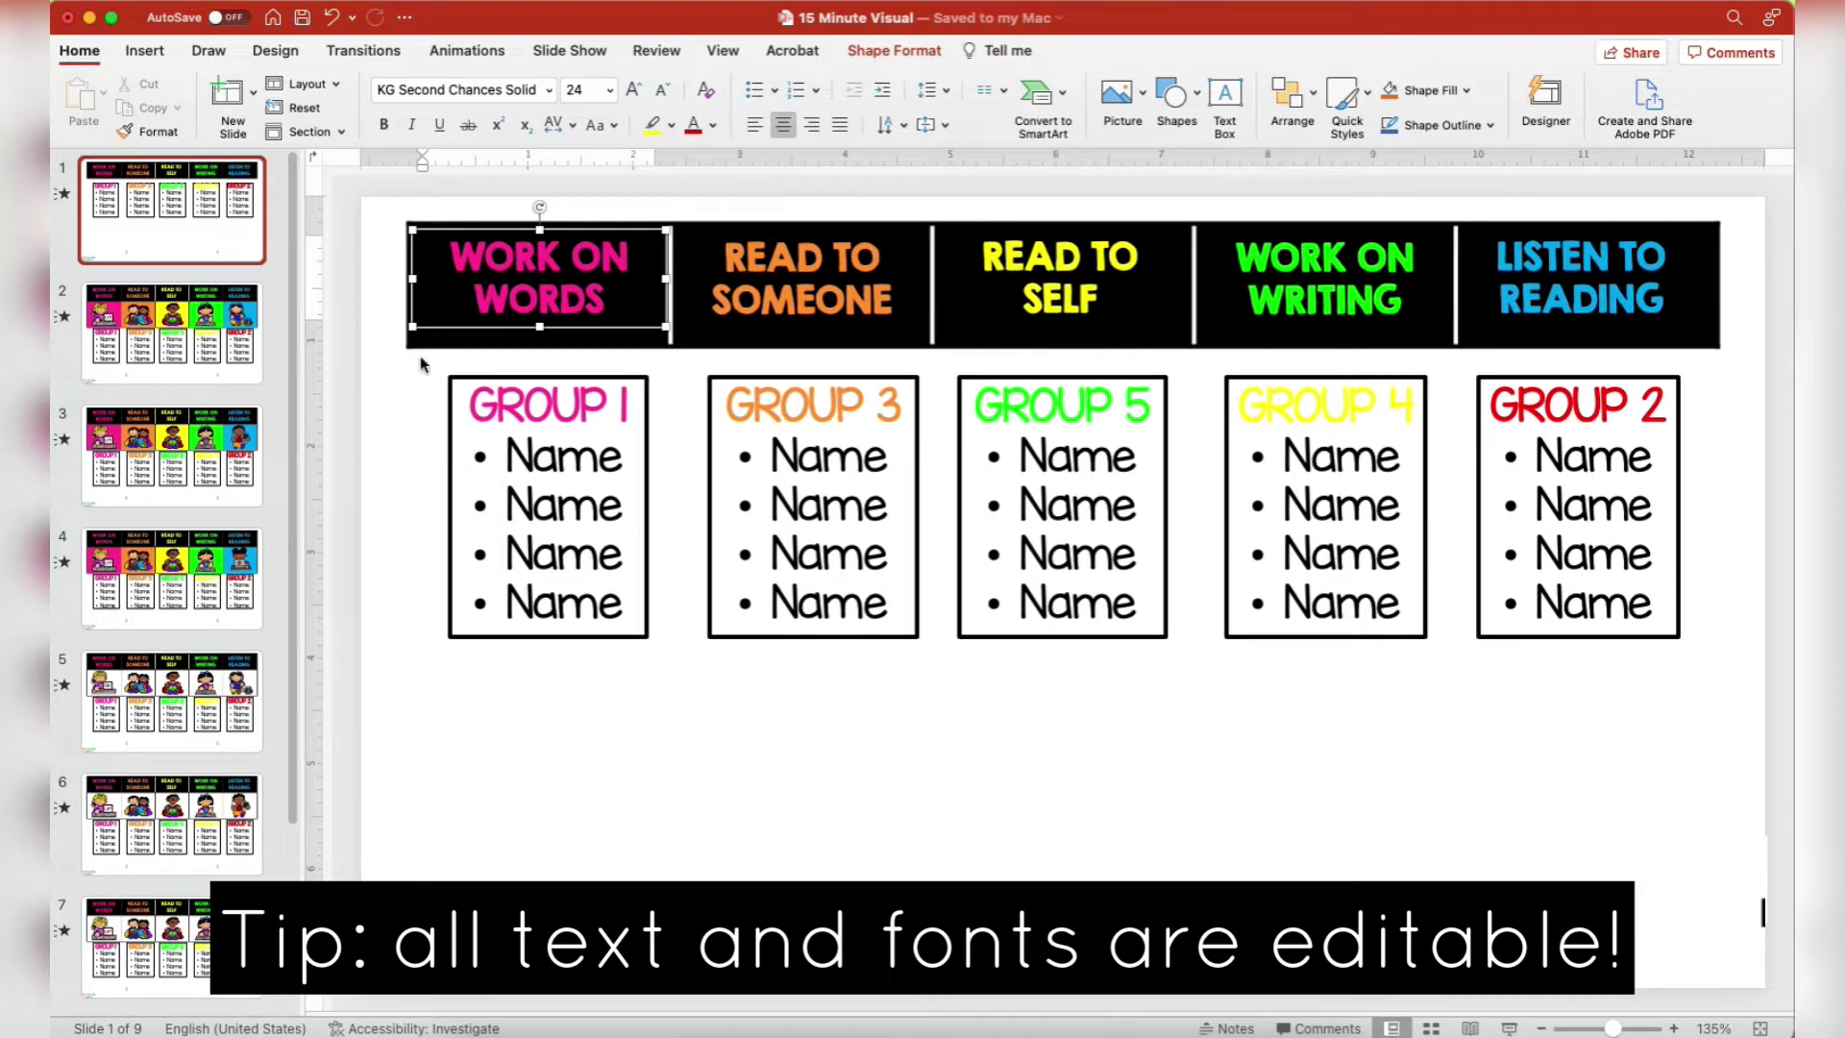
click(188, 341)
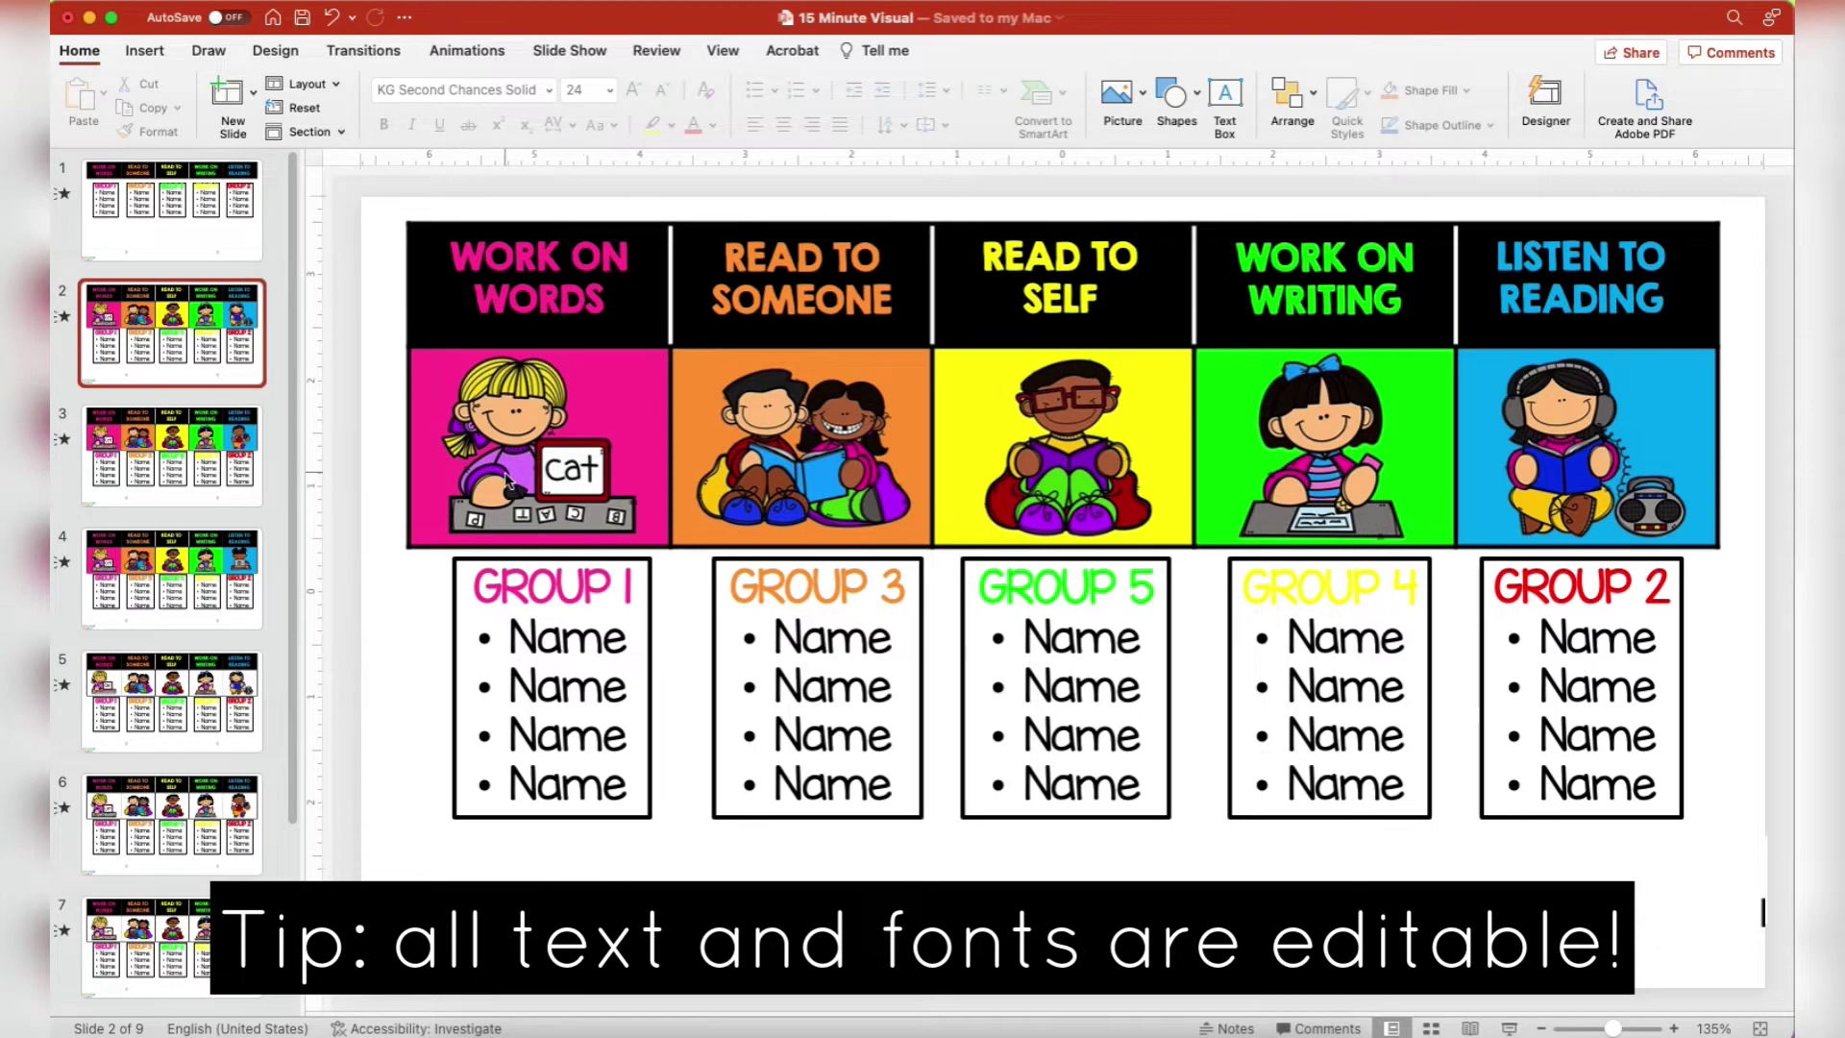
click(197, 204)
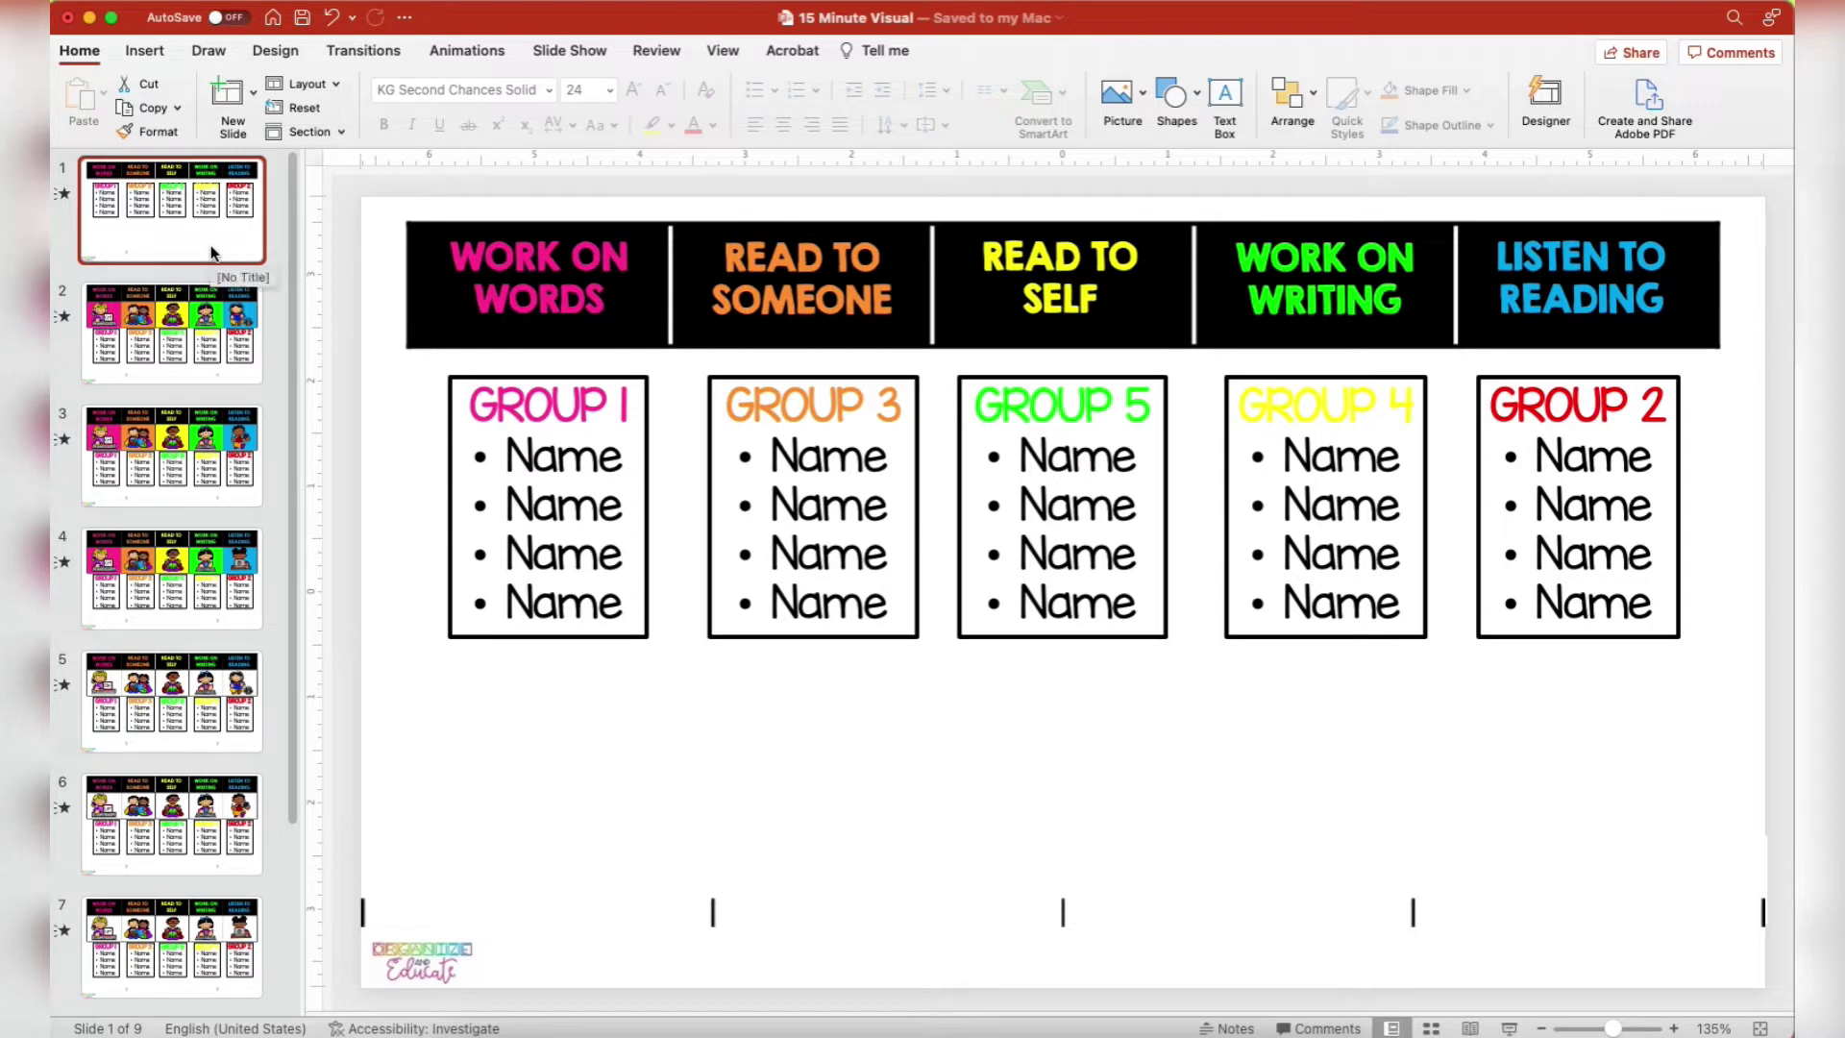
click(200, 351)
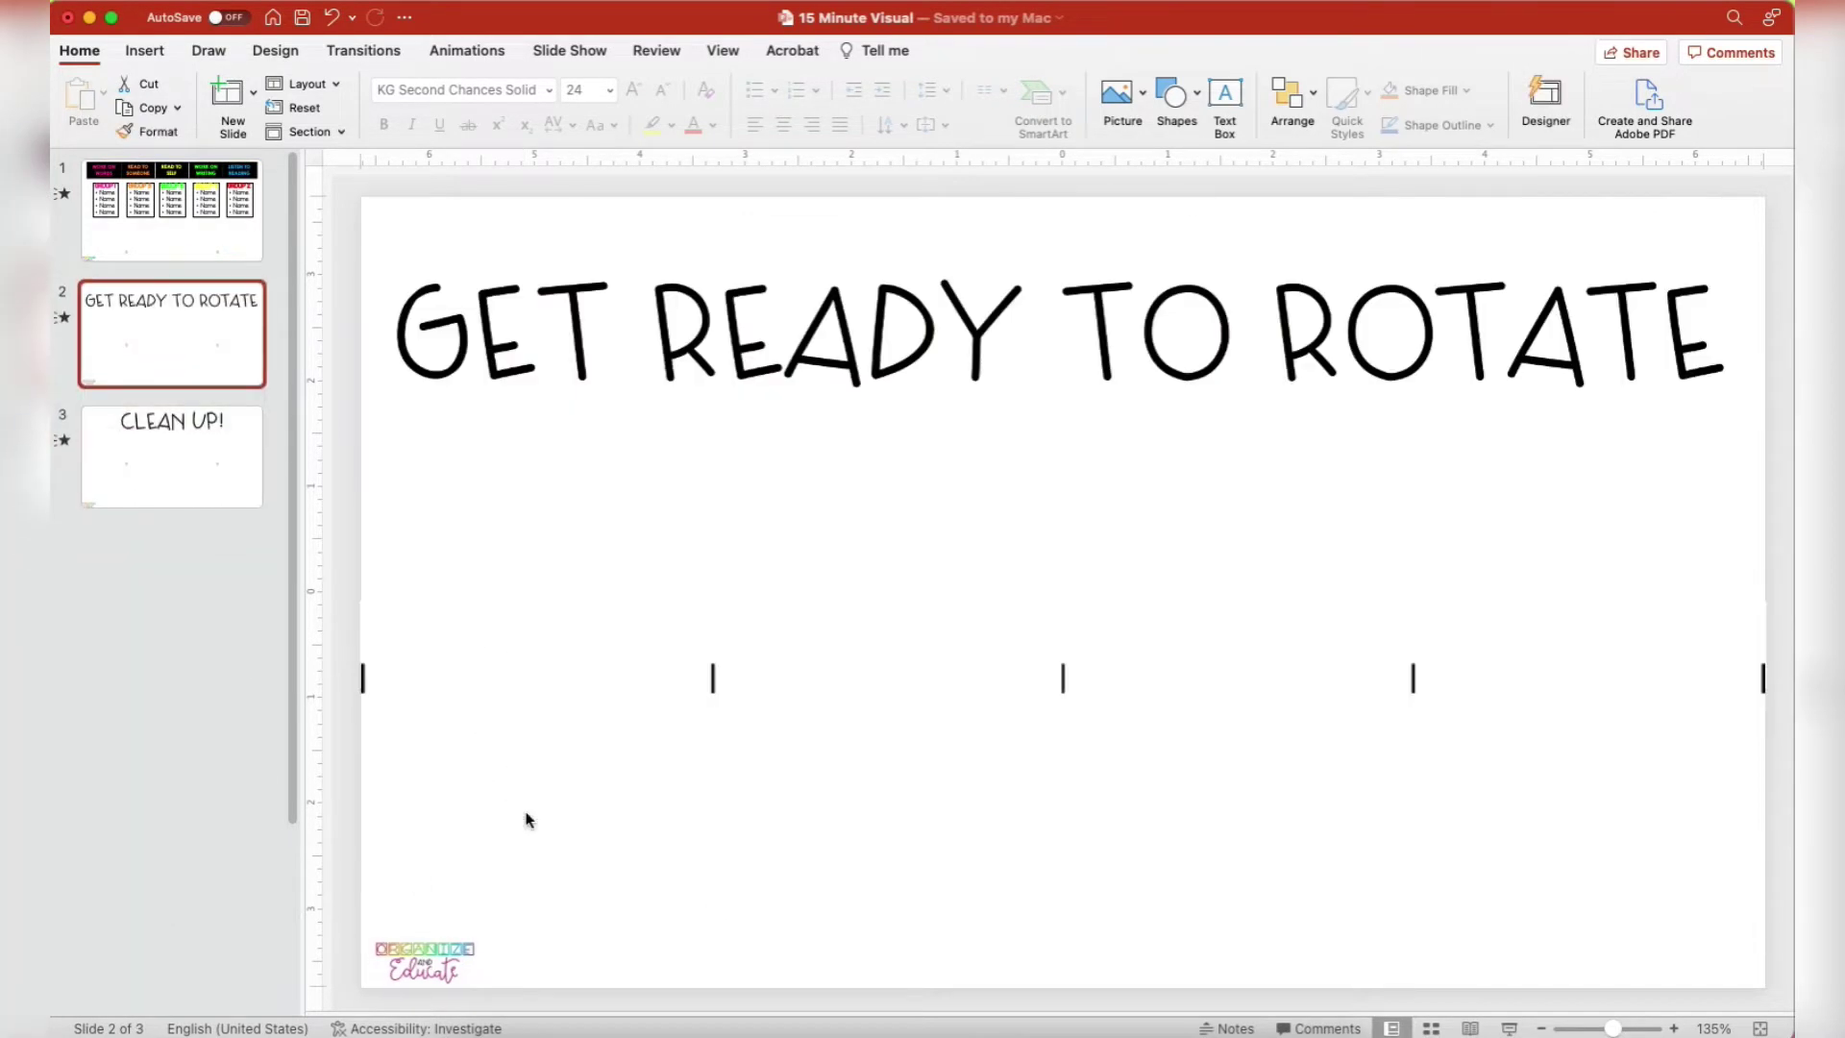
click(203, 240)
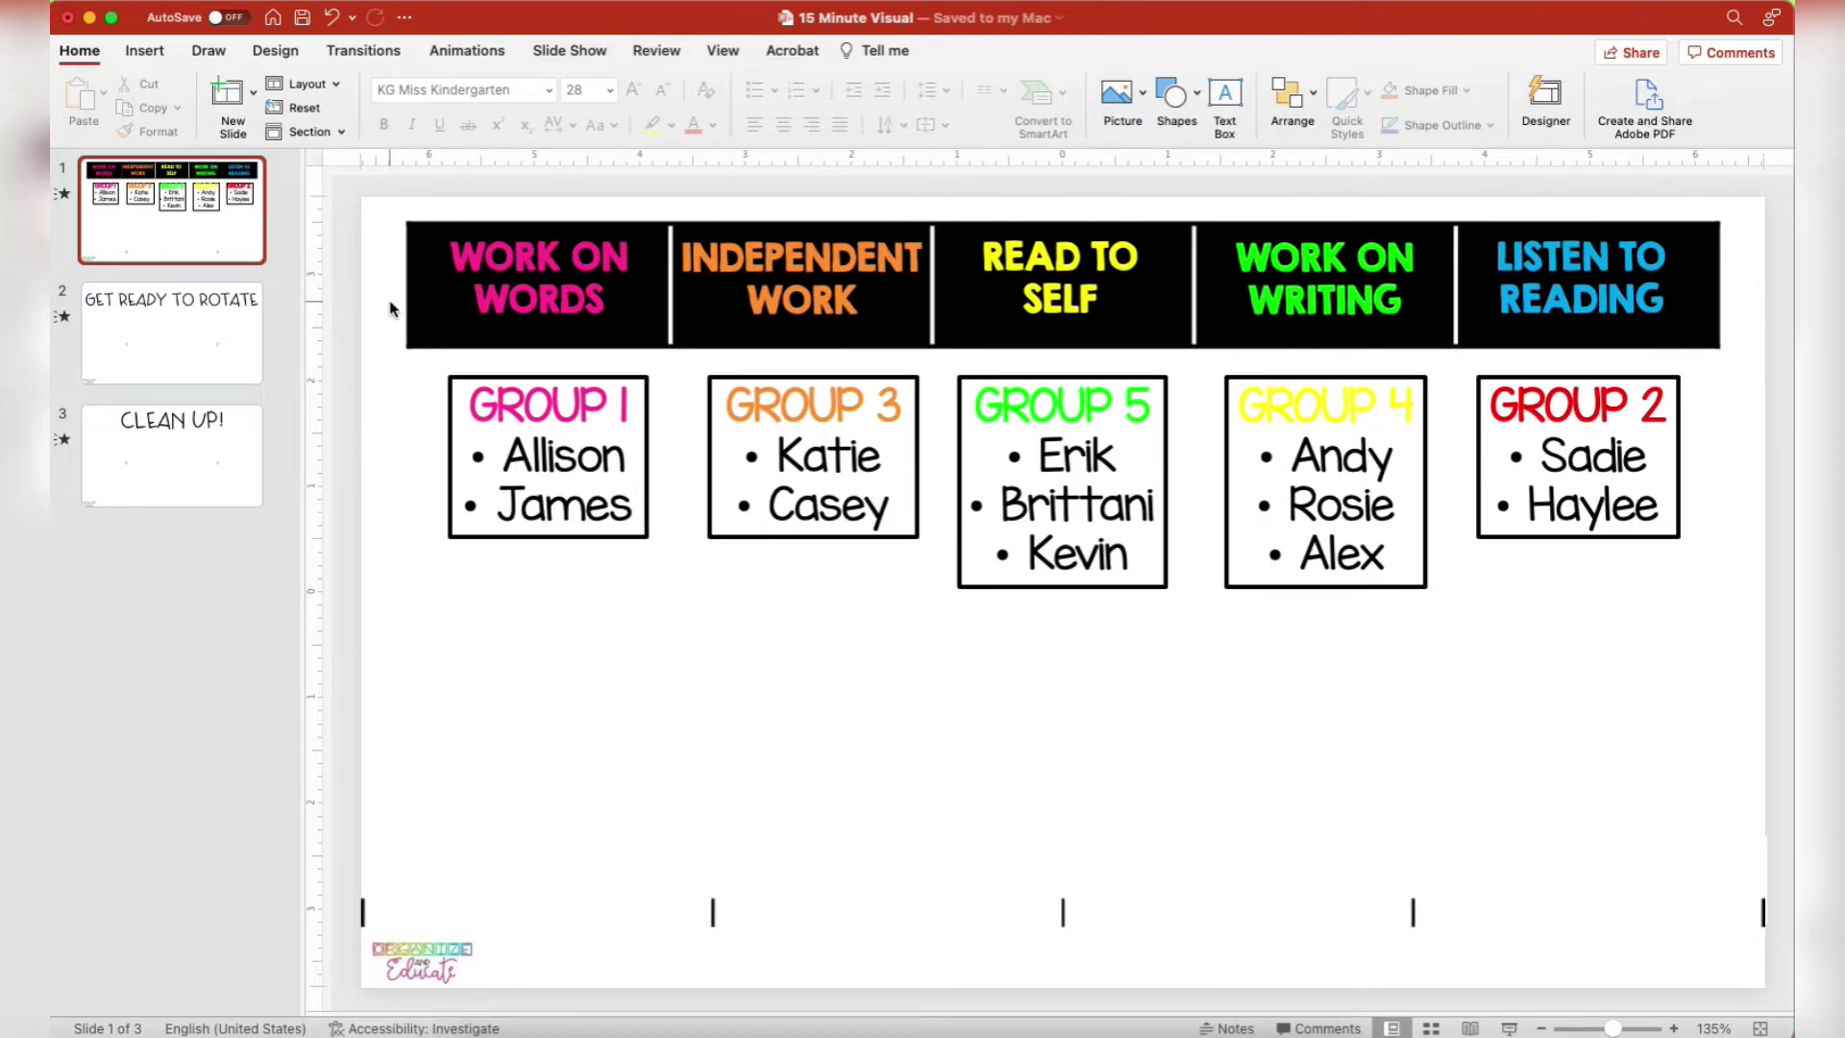
Duplicate slide 1 and shift all group boxes one column right, moving Group 2 into the first column
right_click(172, 232)
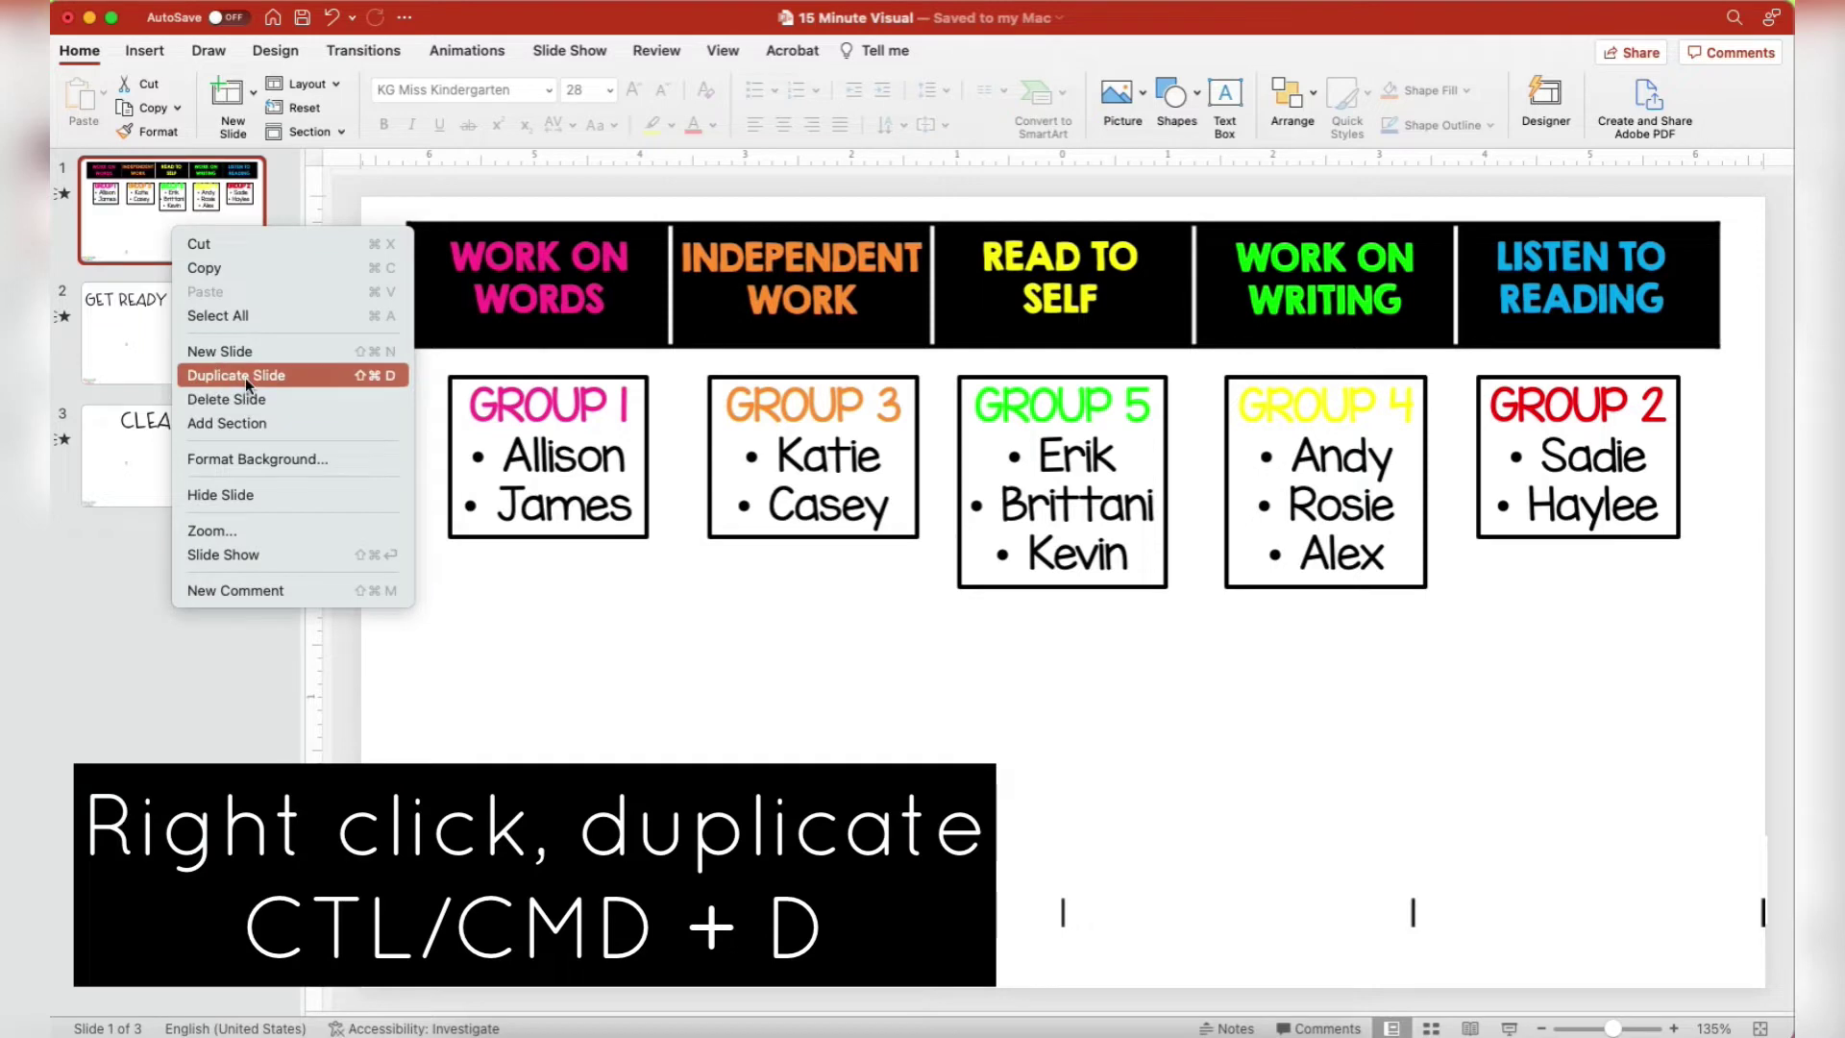
click(245, 376)
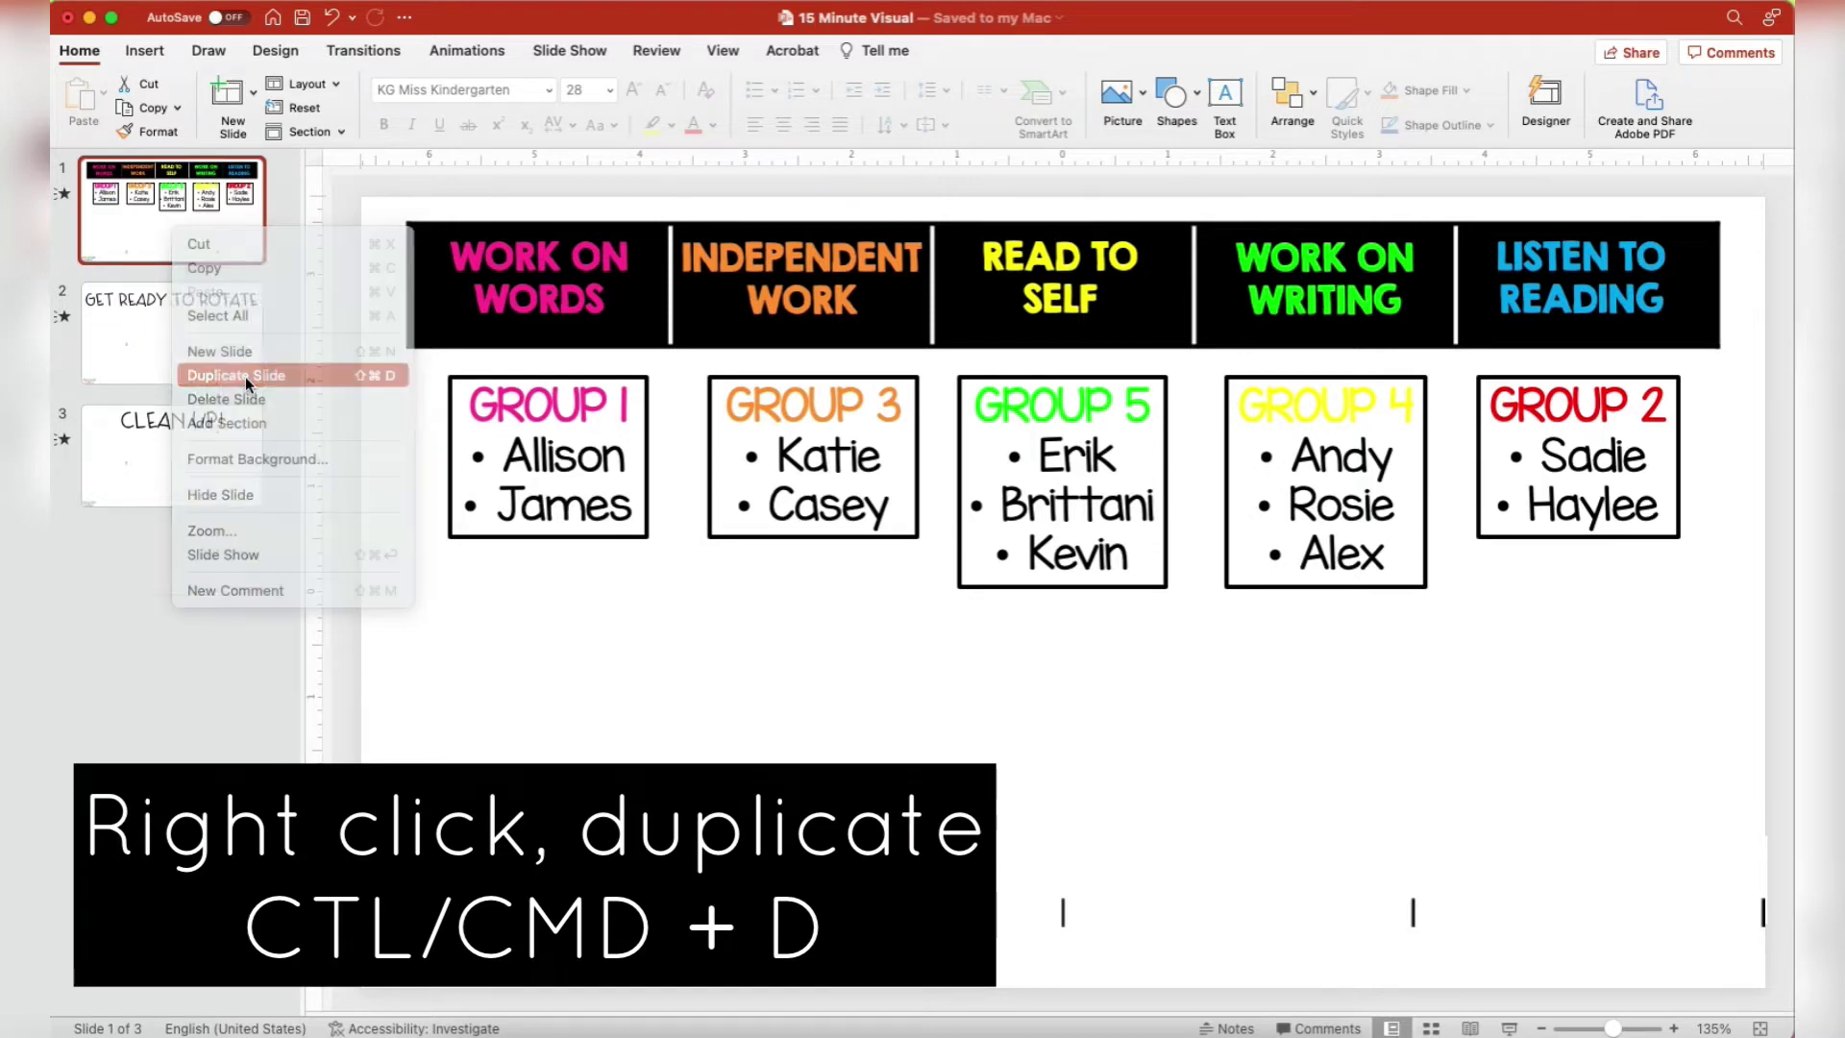
drag(369, 375, 1749, 634)
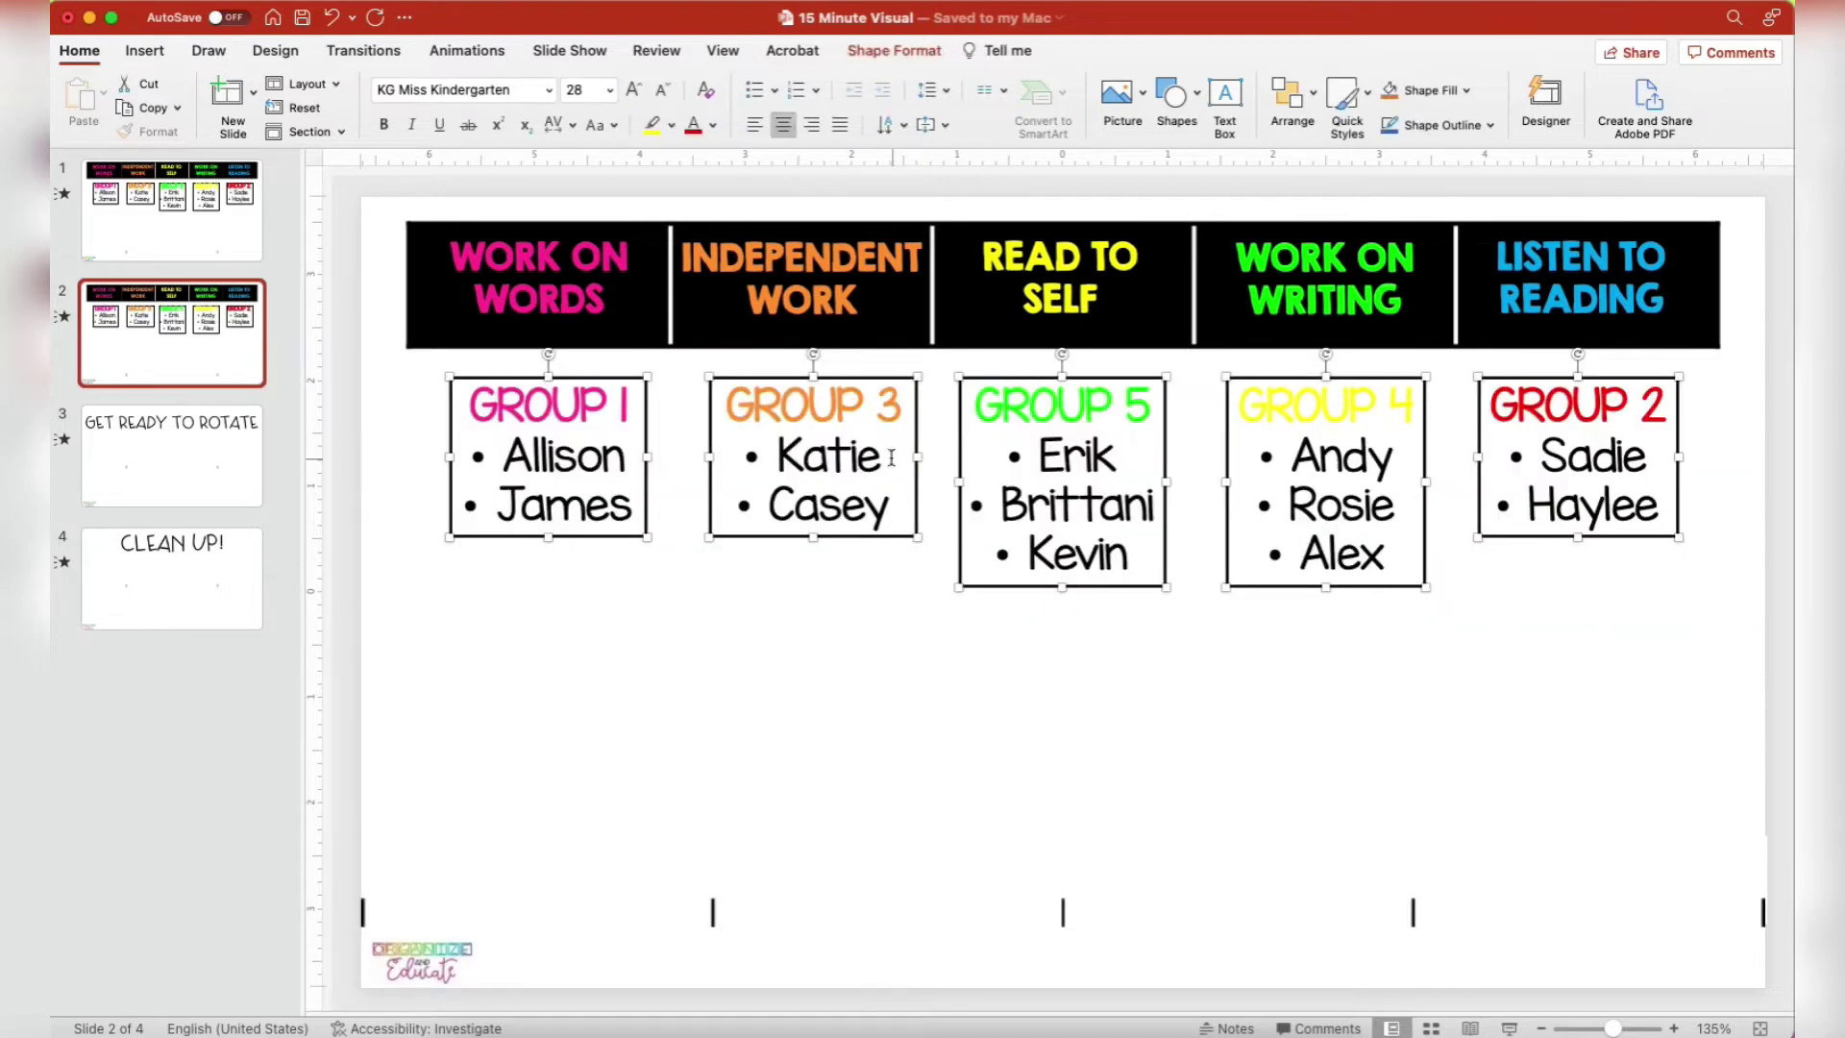
drag(647, 408, 899, 413)
click(1735, 450)
scroll(1058, 452, down, 3)
double_click(700, 458)
click(1401, 432)
drag(1401, 433, 543, 435)
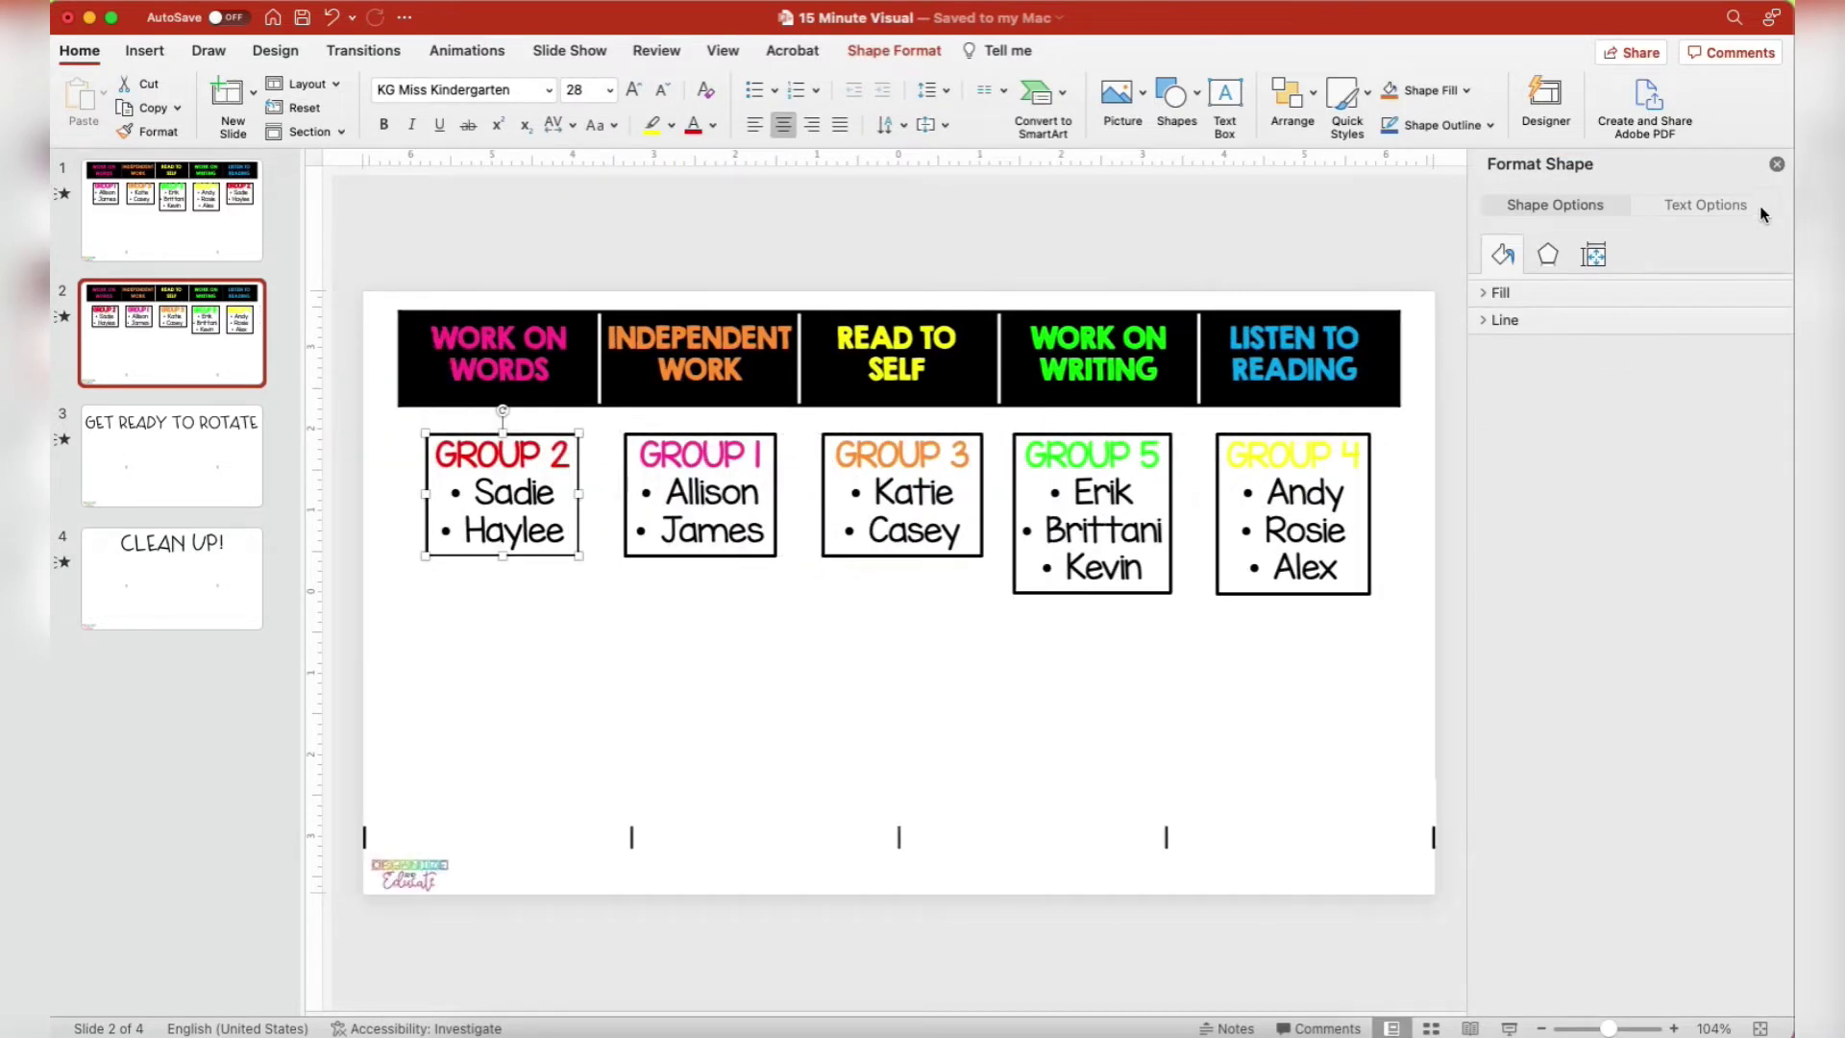
click(1777, 165)
Duplicate slide 2 and shift its group boxes one column right, moving Group 4 to the first column
click(131, 323)
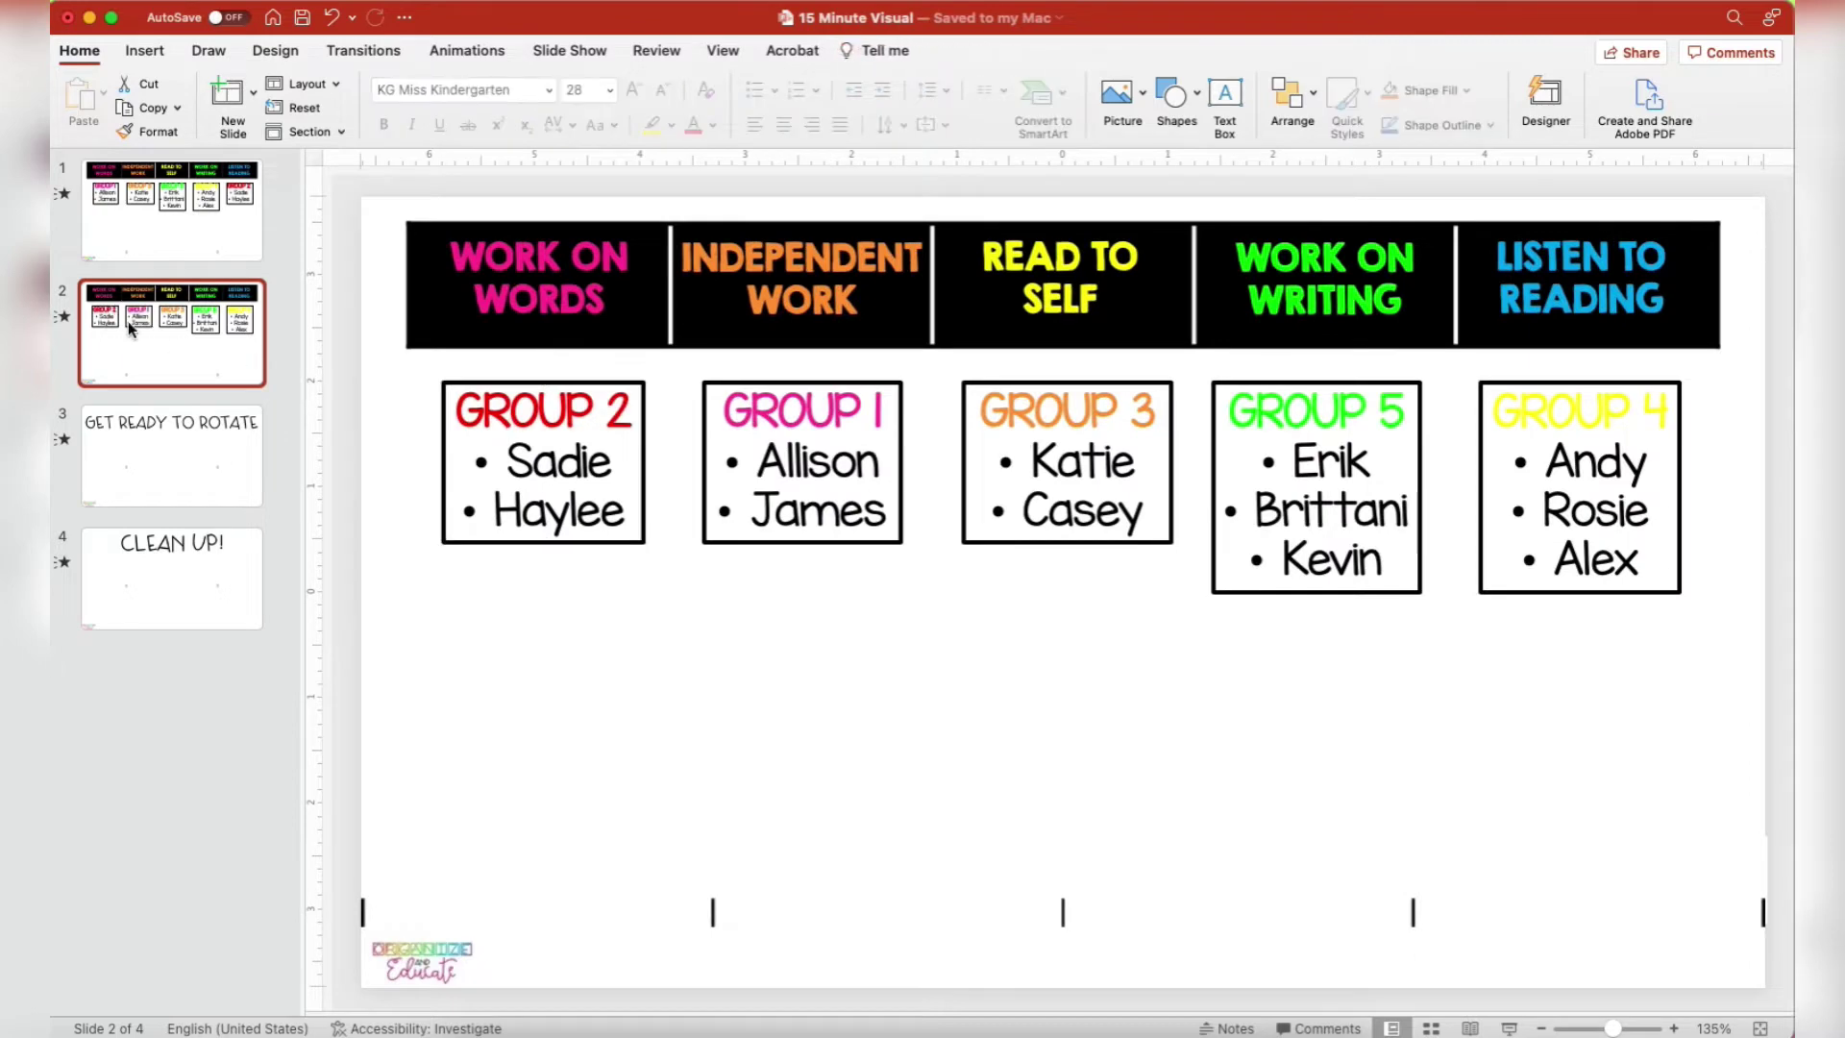
key(super+d)
click(543, 461)
shift+click(802, 461)
shift+click(1066, 461)
shift+click(1283, 421)
shift+click(1567, 427)
drag(613, 386, 878, 372)
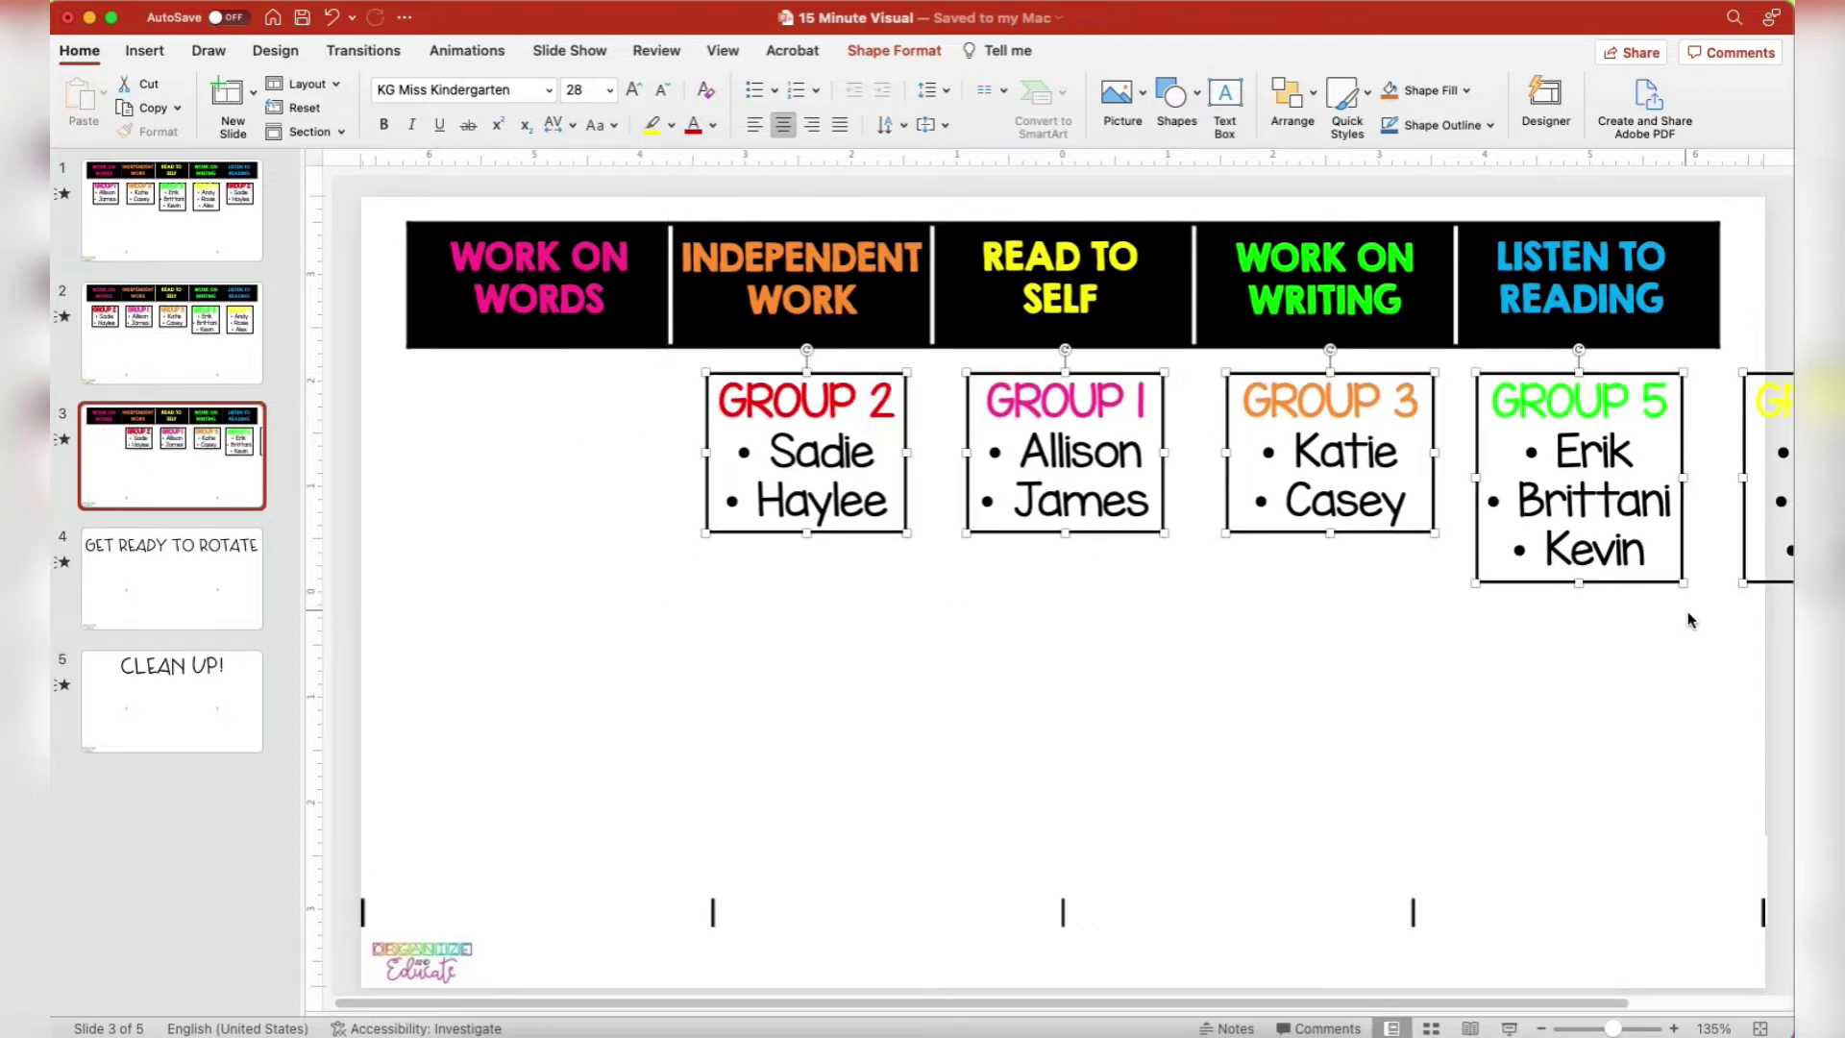
drag(1763, 390, 477, 382)
Duplicate slide 3 for the next rotation and clear the box selection
click(221, 448)
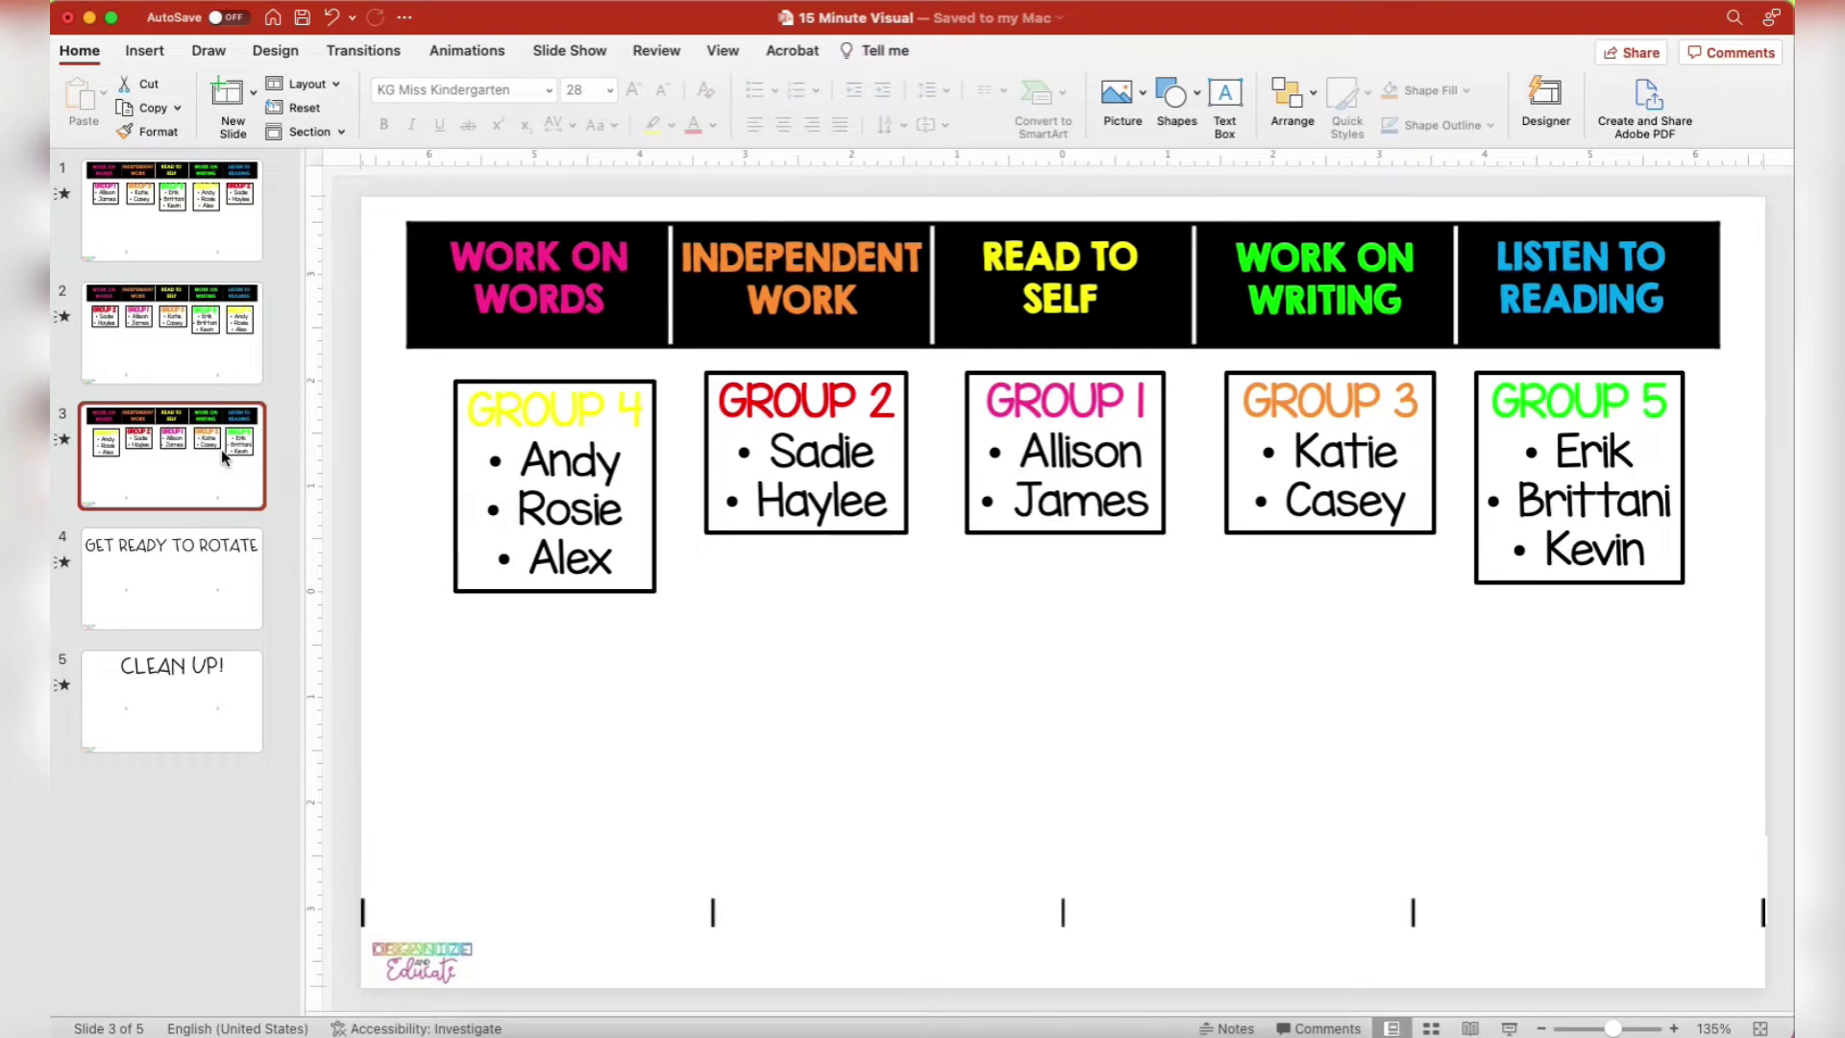
key(super+d)
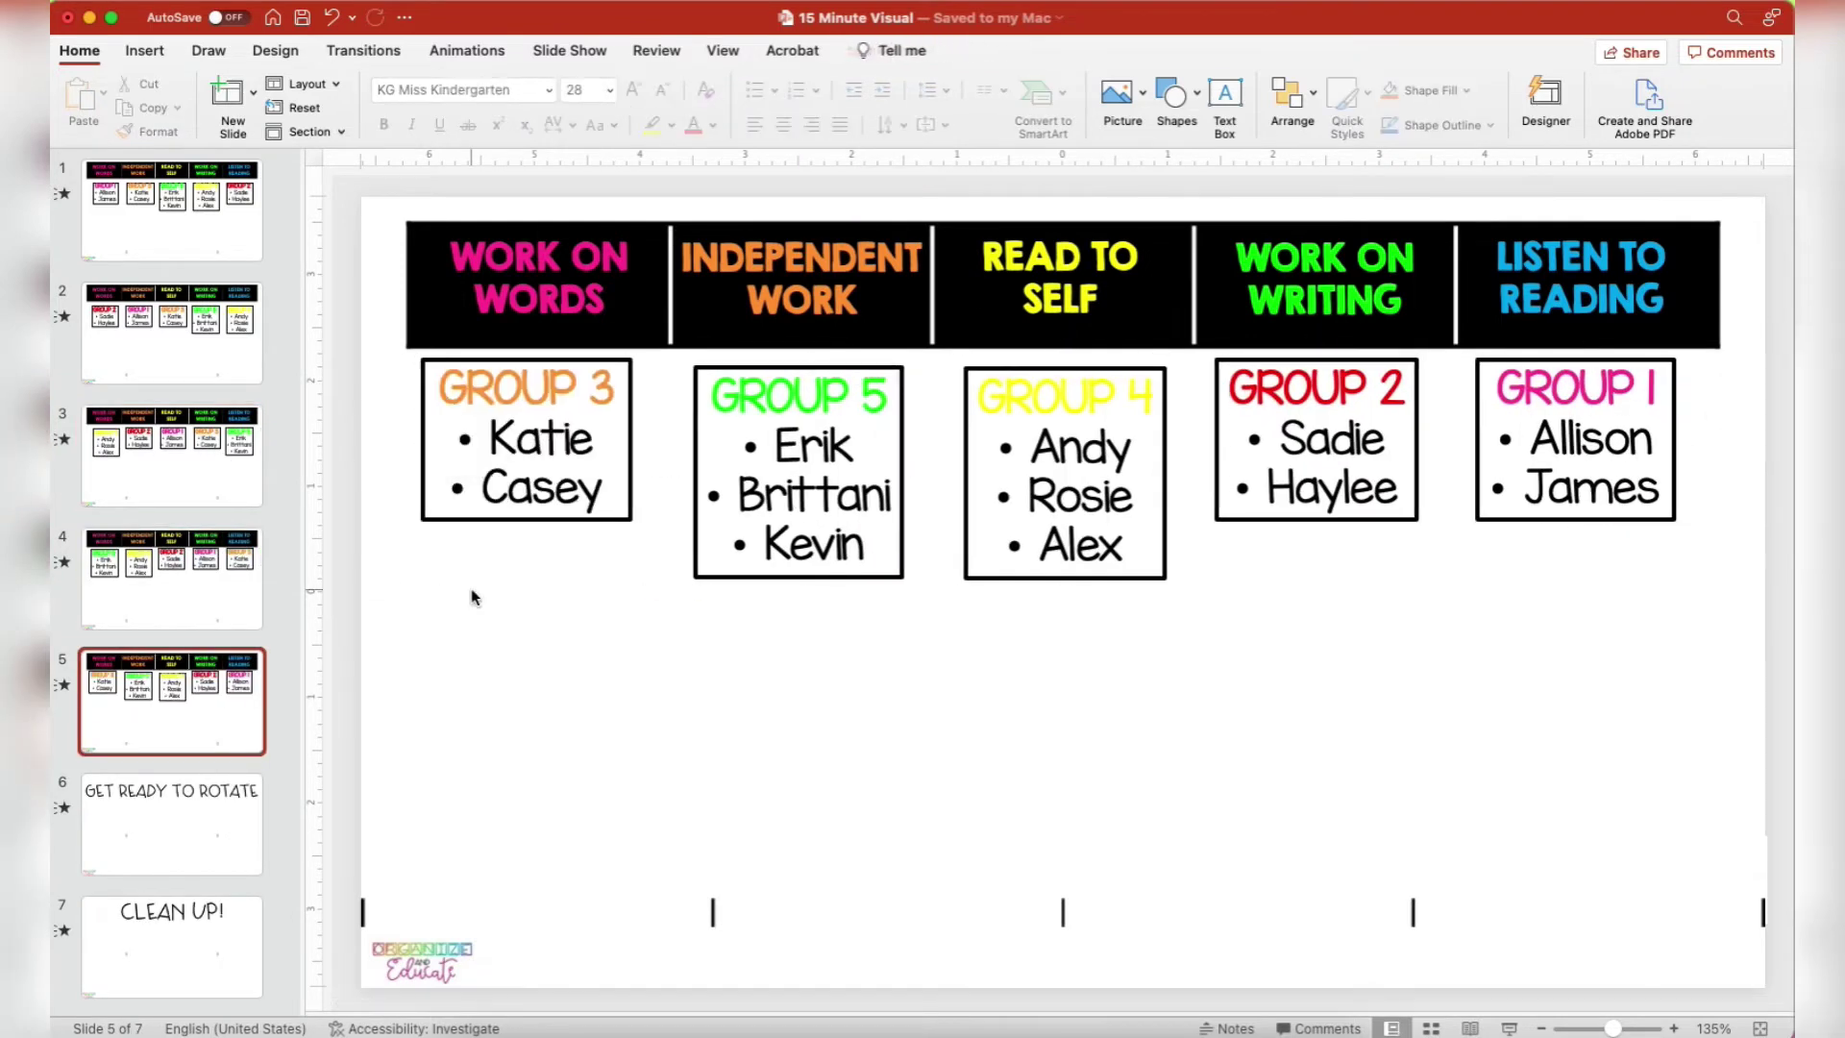
click(471, 588)
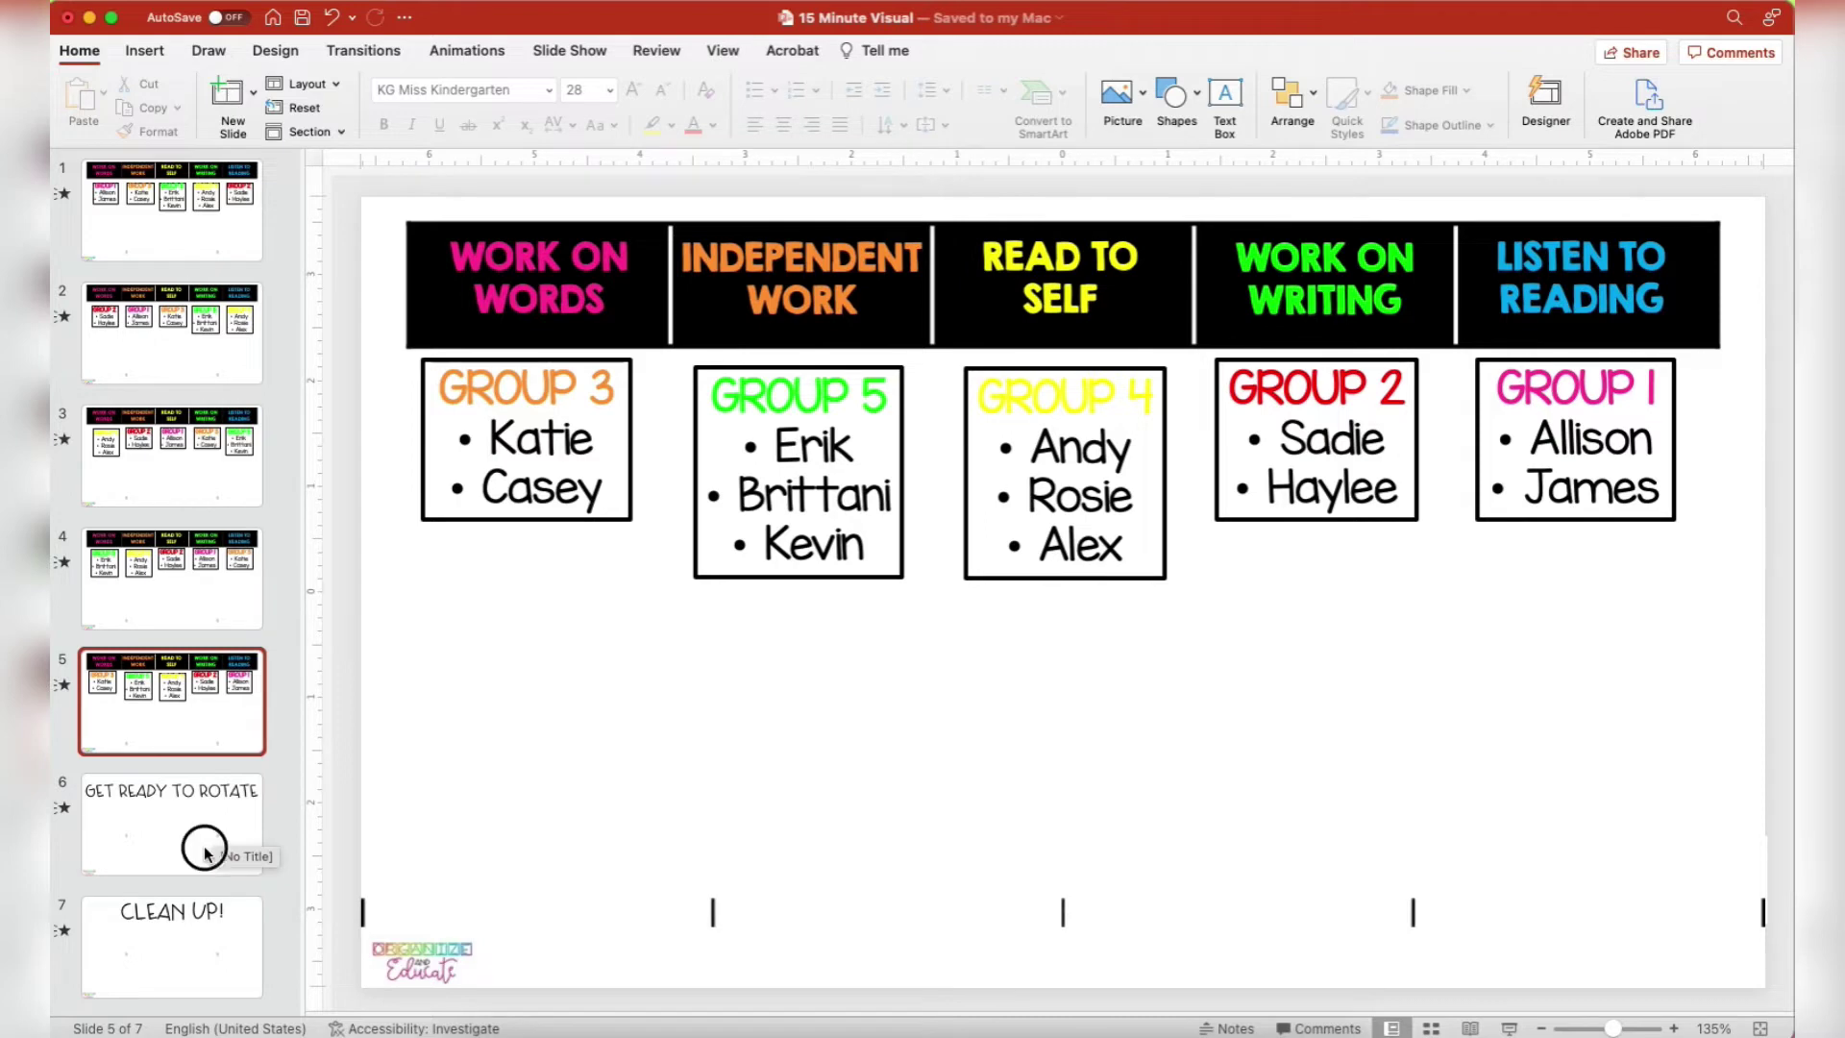
Make copies of the GET READY TO ROTATE slide and place one after each group chart slide
click(231, 824)
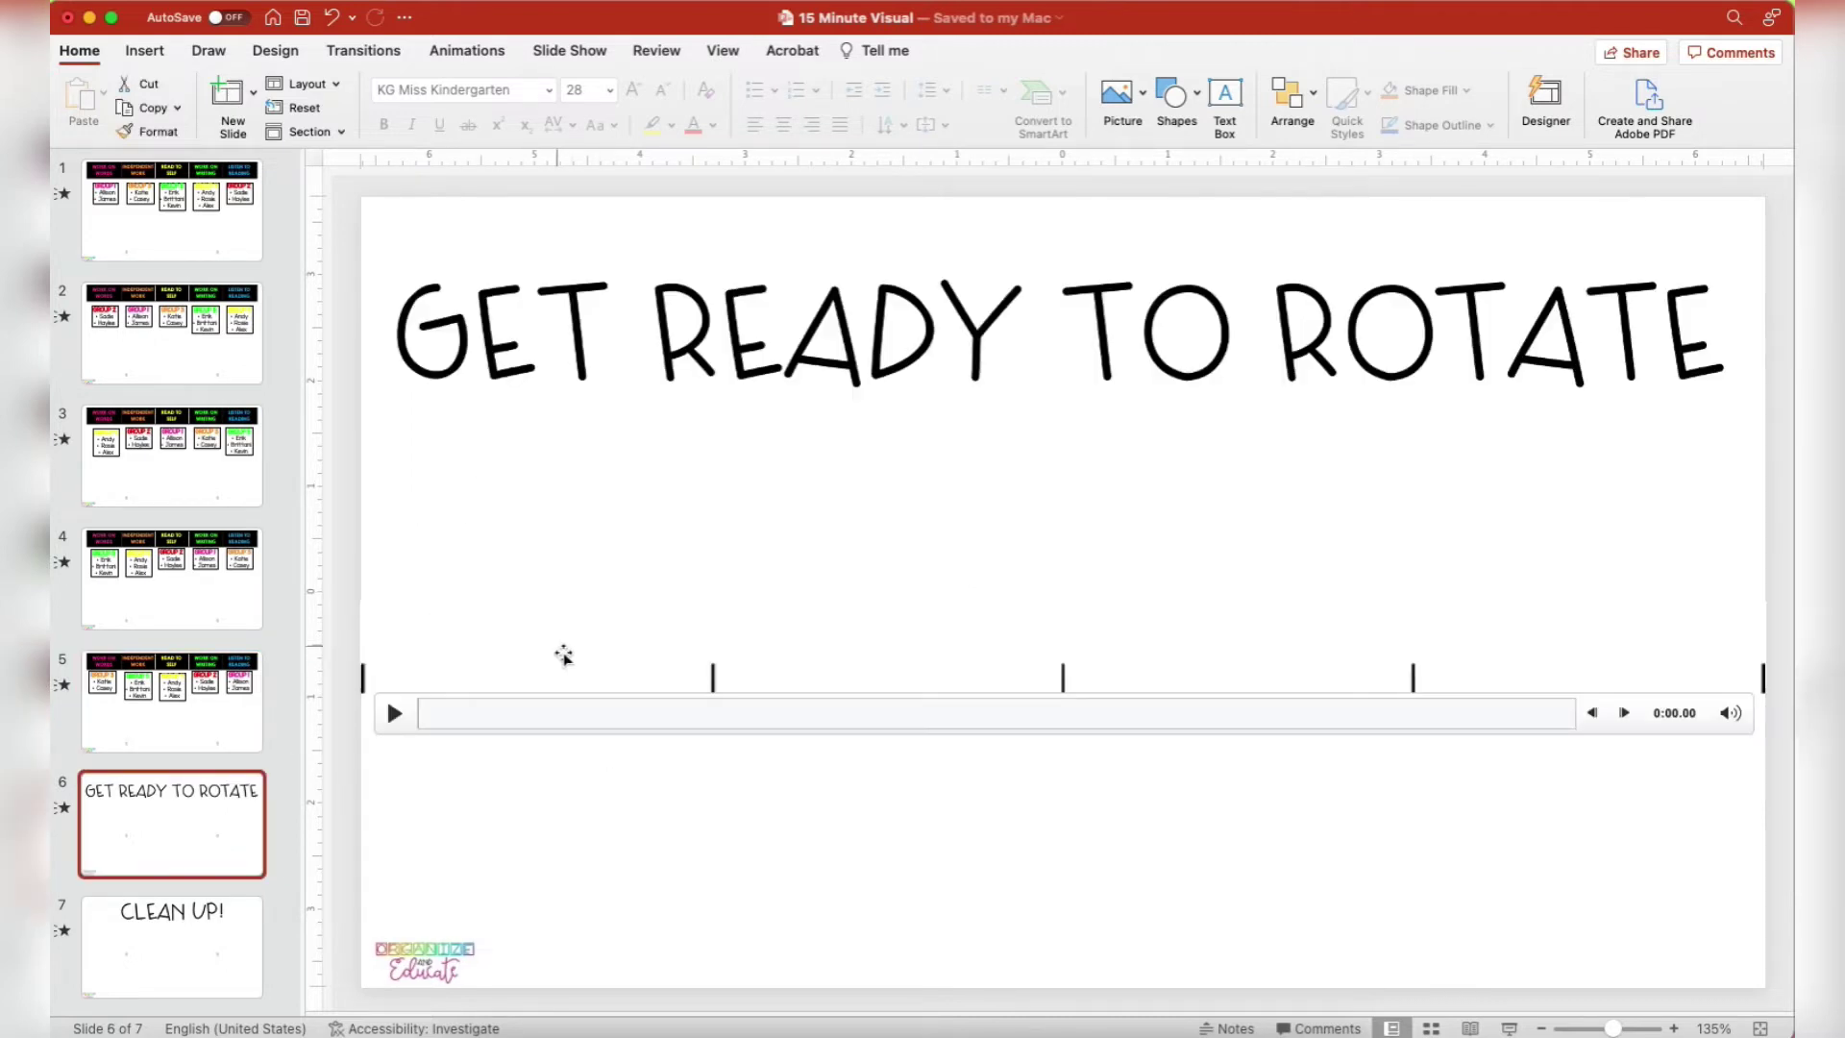
key(super+d)
drag(218, 826, 168, 327)
key(super+d)
drag(168, 423, 243, 877)
key(super+d)
scroll(241, 865, down, 5)
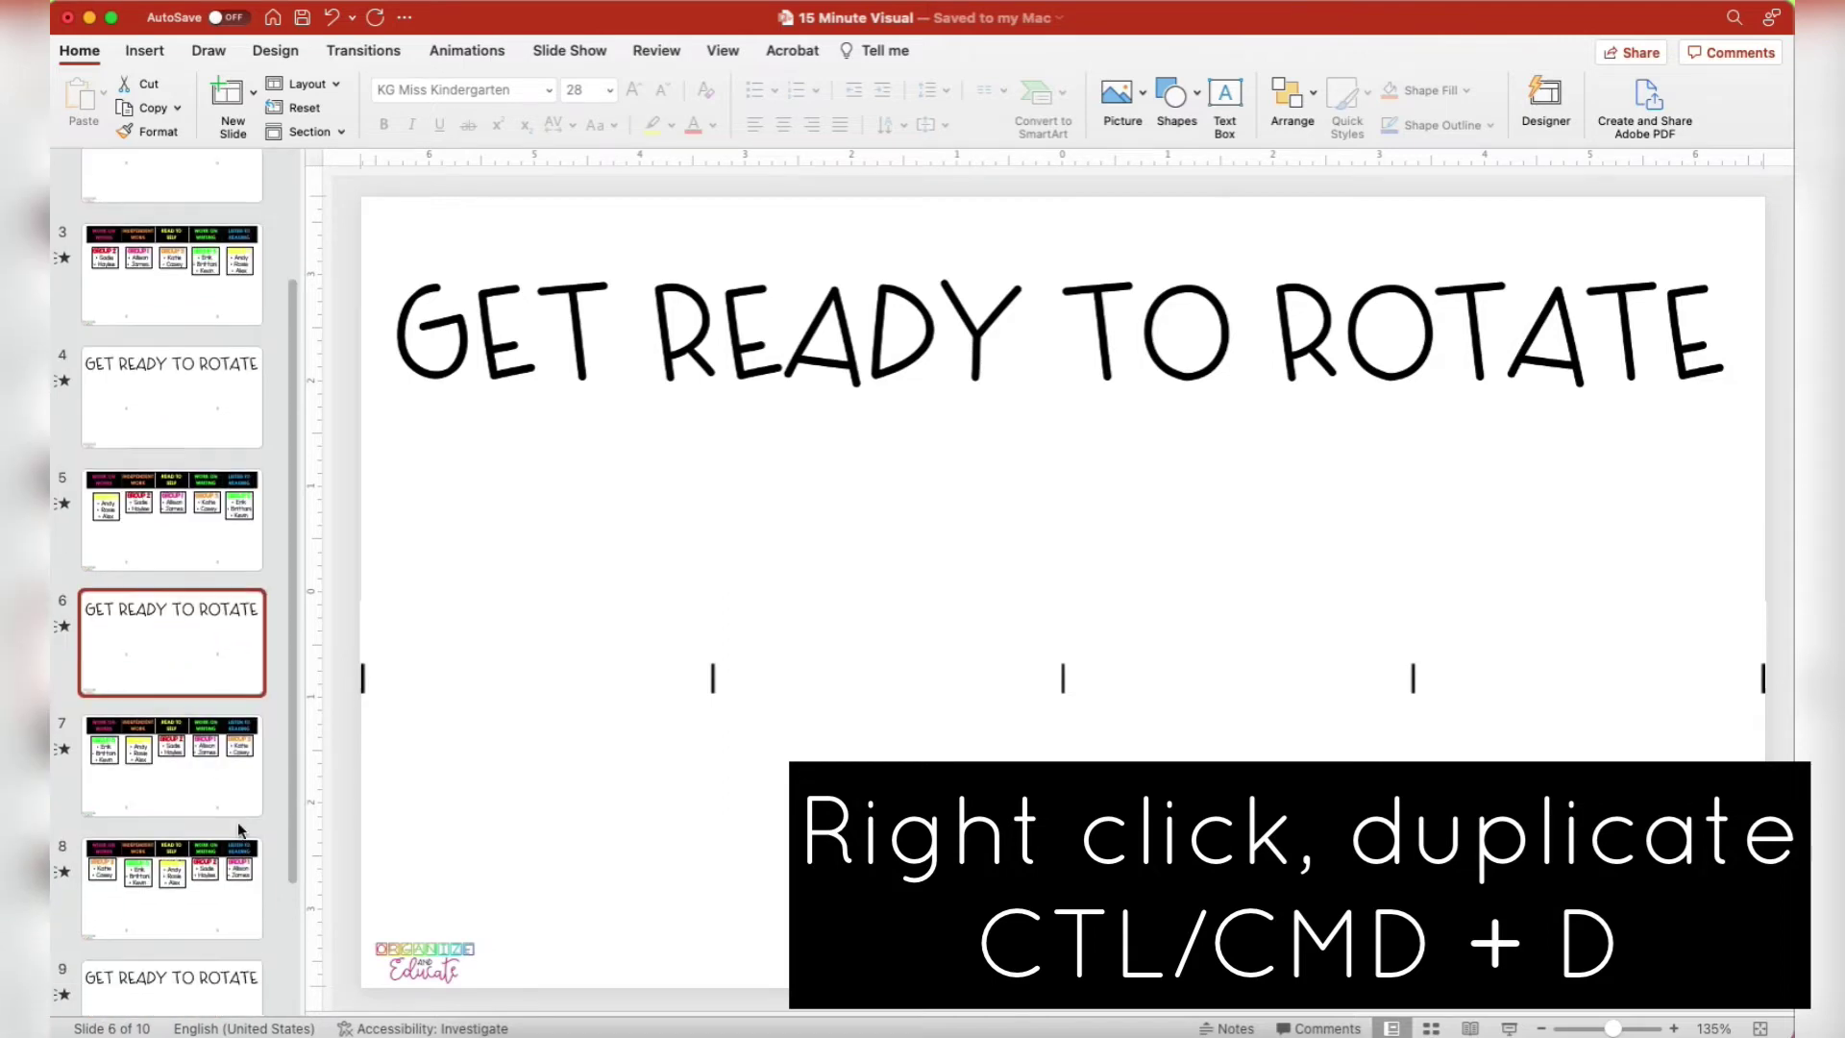
key(super+d)
drag(192, 634, 236, 923)
Delete the extra GET READY TO ROTATE copy, play the slideshow to test timers, then switch to the Countdown deck
scroll(234, 922, down, 4)
click(229, 822)
key(Delete)
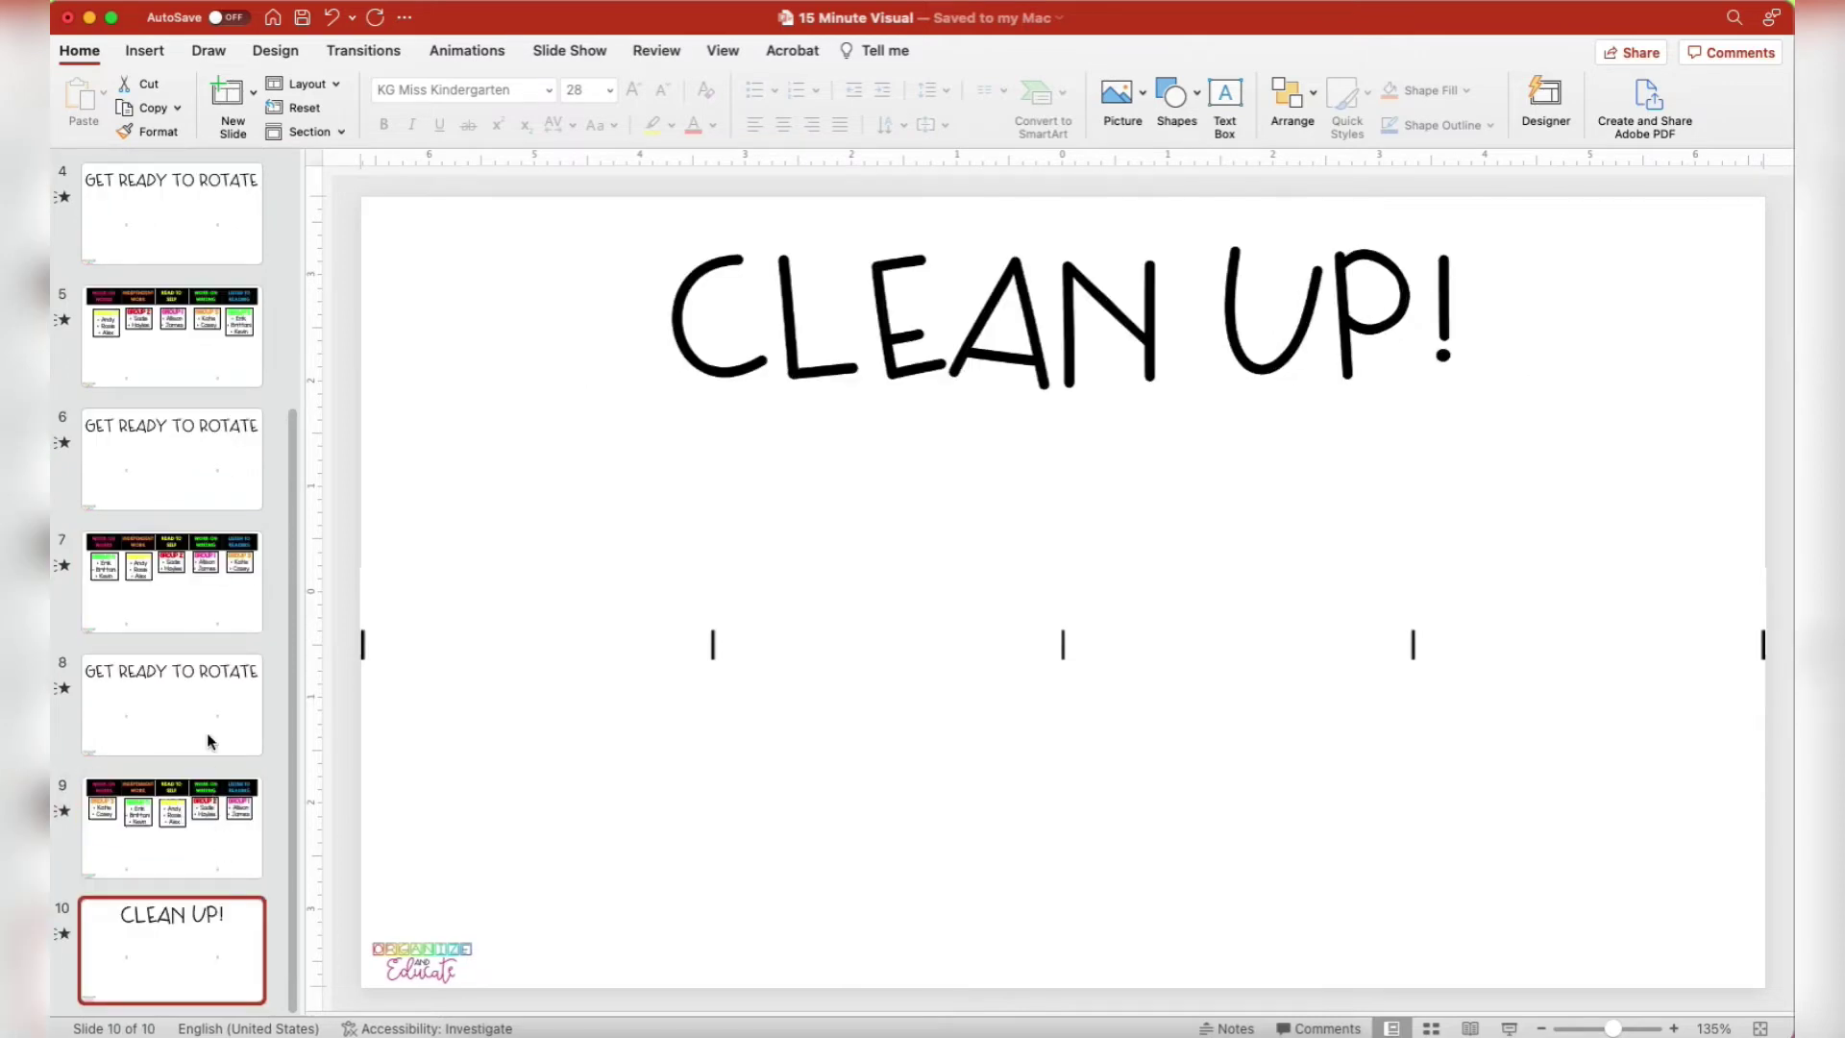
scroll(212, 774, up, 6)
click(169, 256)
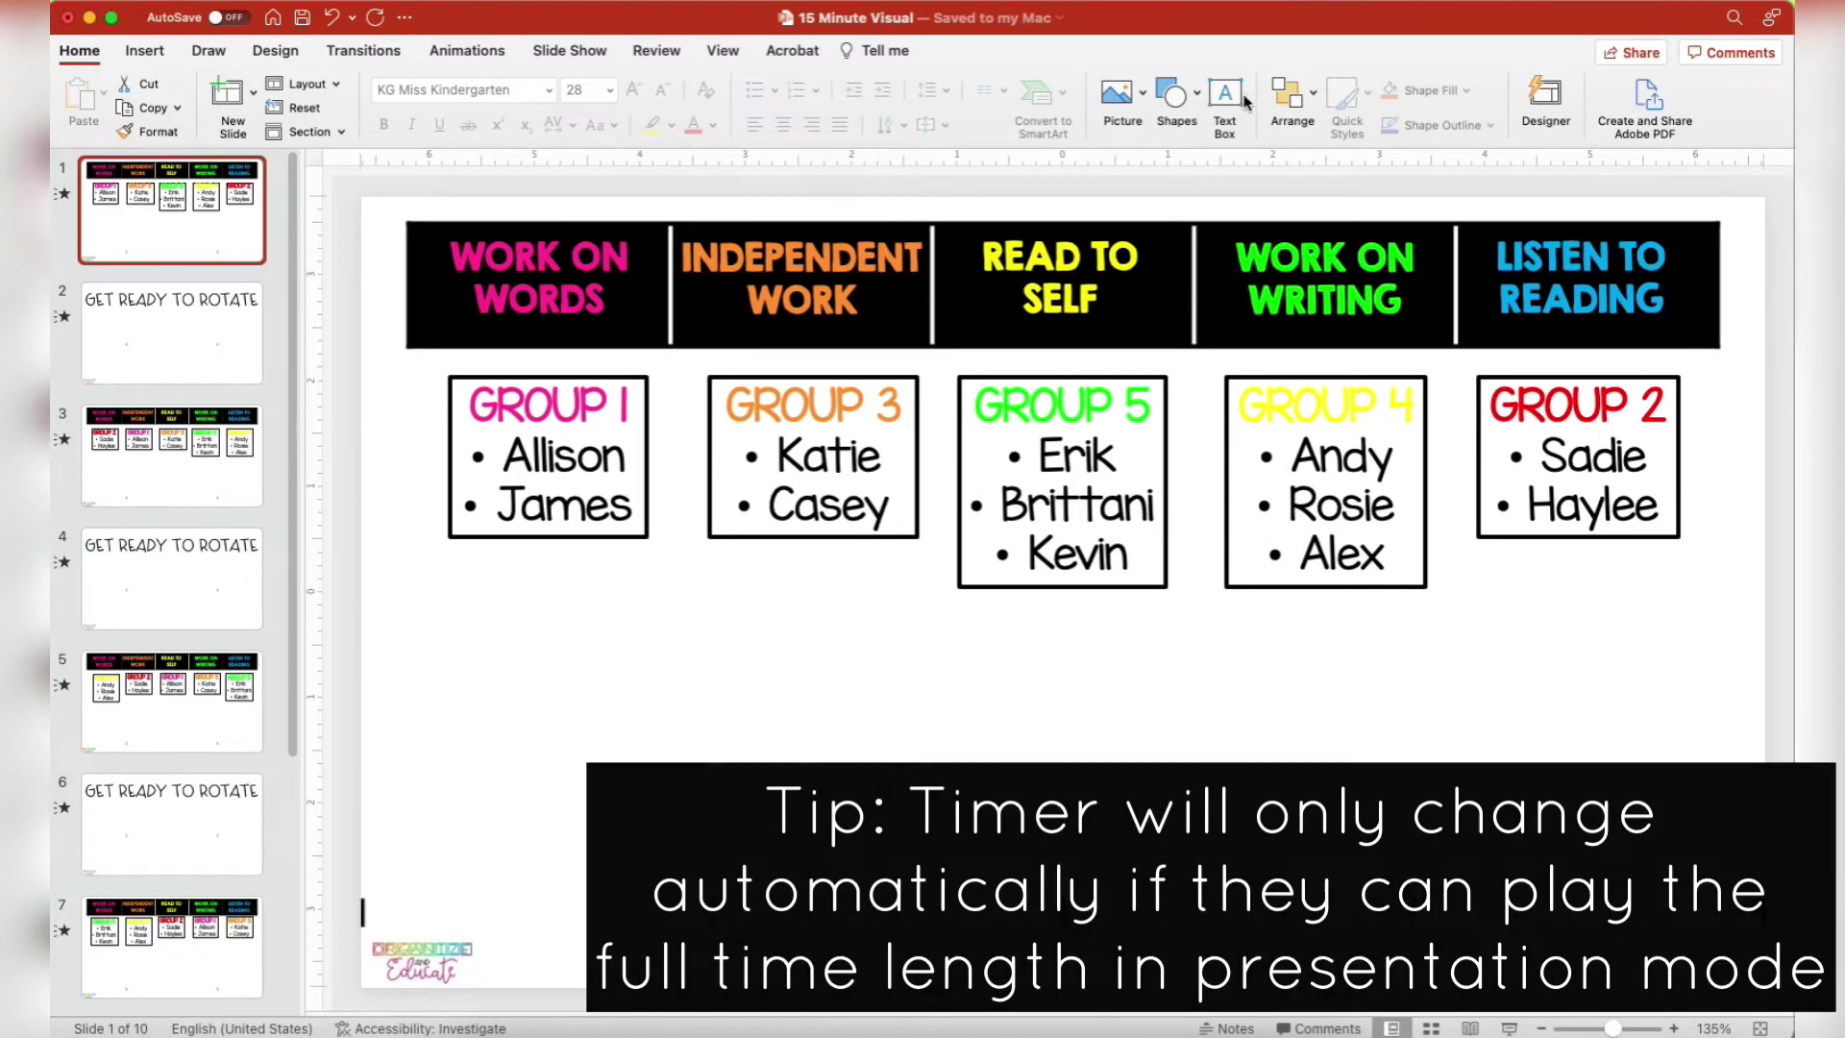
click(1512, 1029)
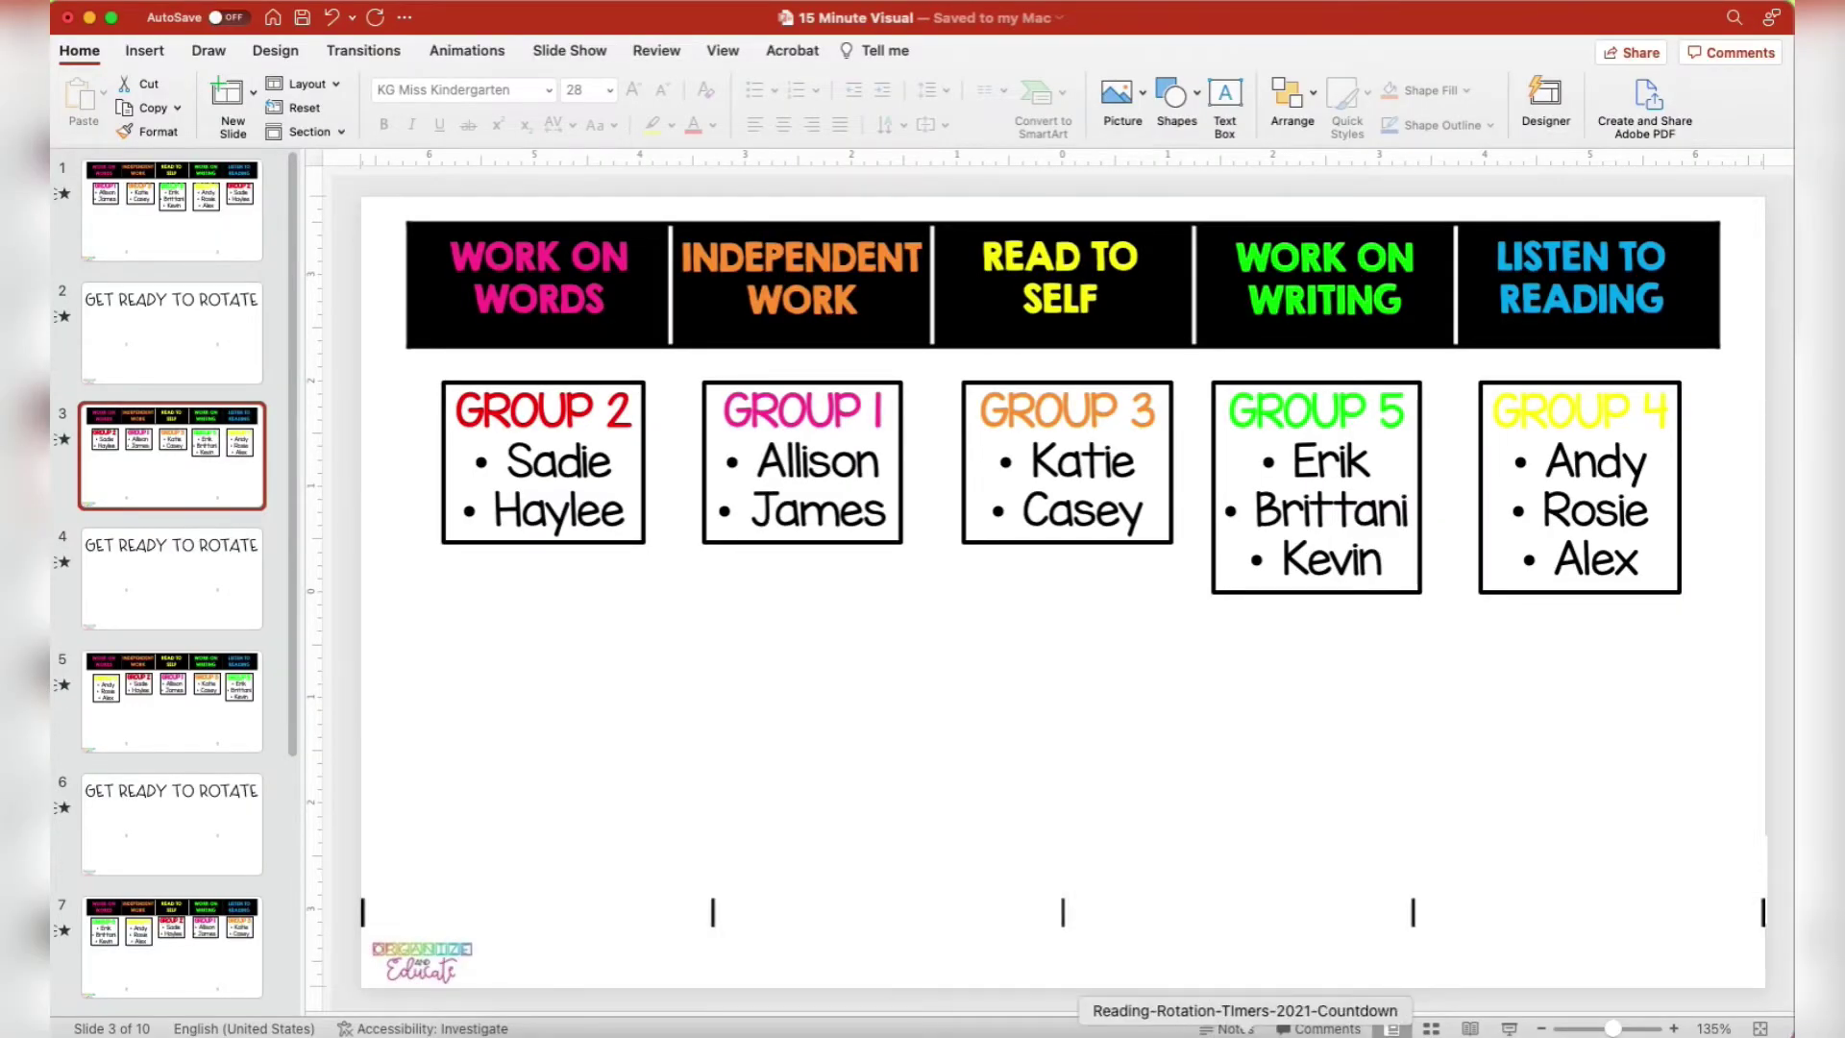
click(1245, 1033)
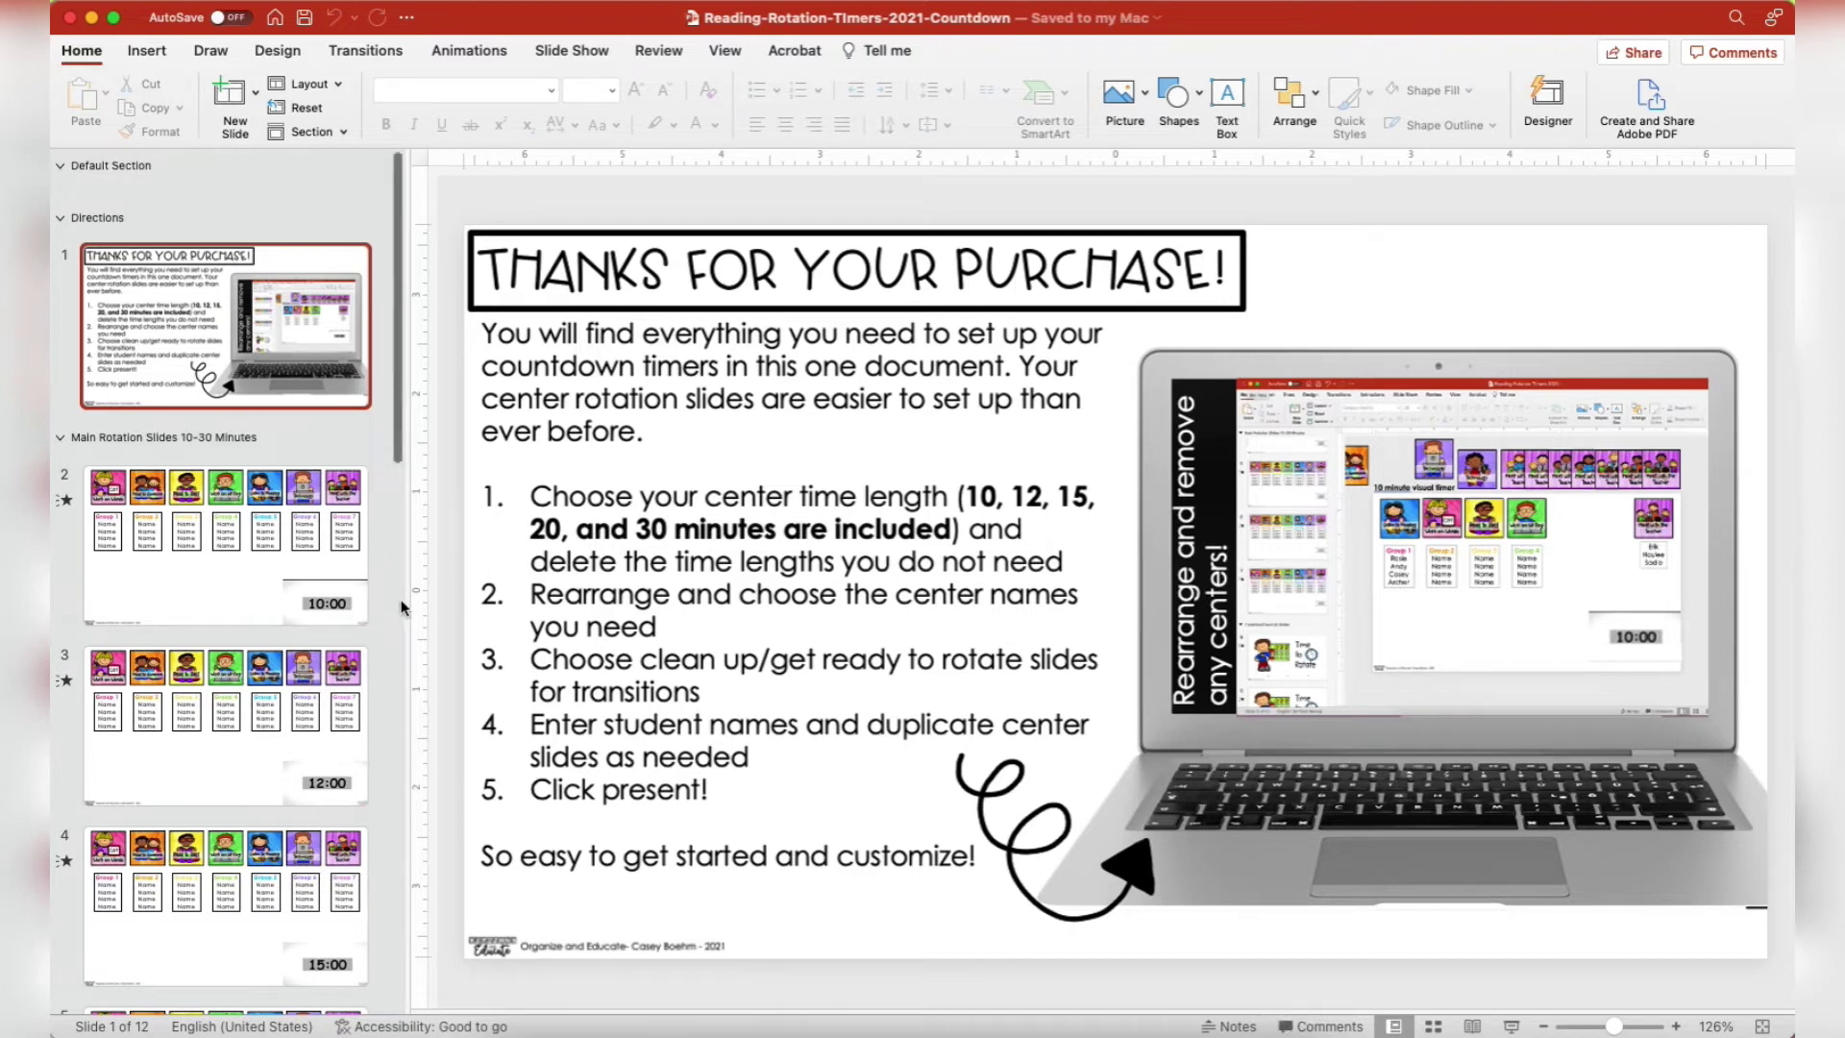
Go to slide 2, the seven-station 10 minute visual timer slide of the countdown deck
click(220, 616)
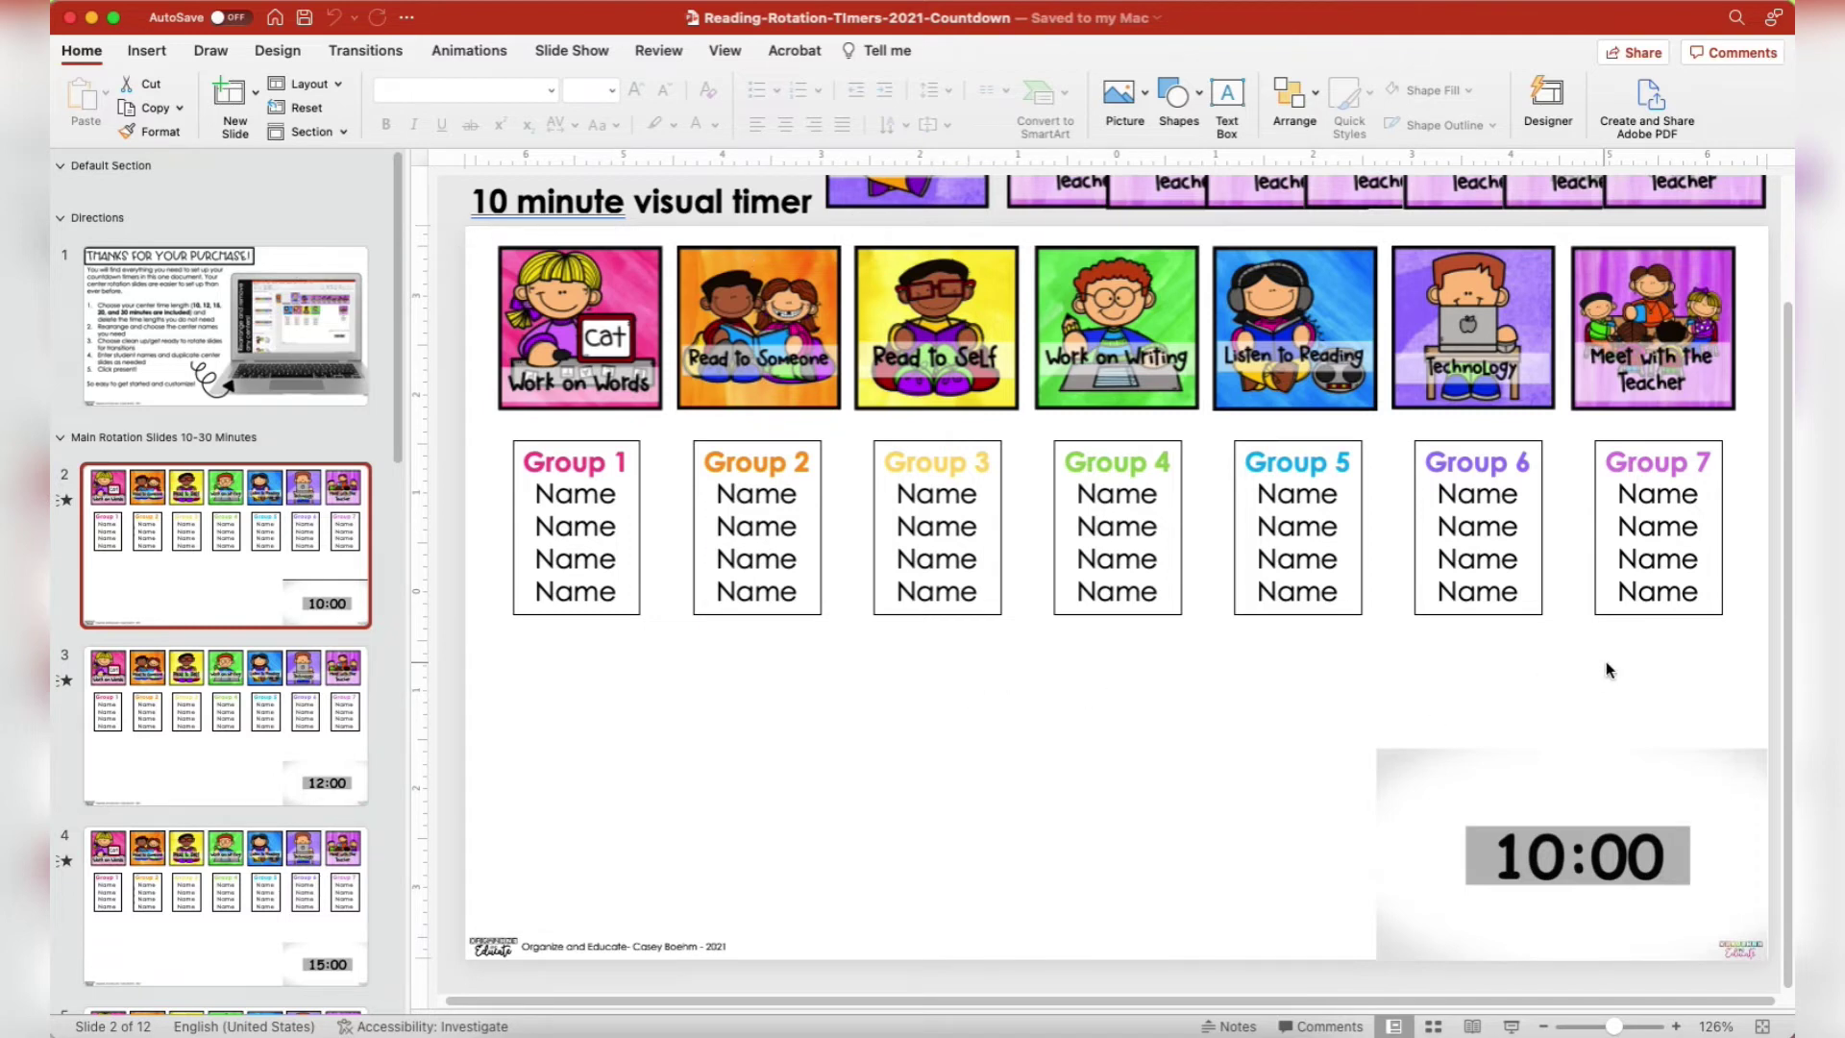
Delete the Group 6 and Group 7 boxes and the Read to Someone and Listen to Reading pictures
click(1622, 447)
shift+click(1517, 501)
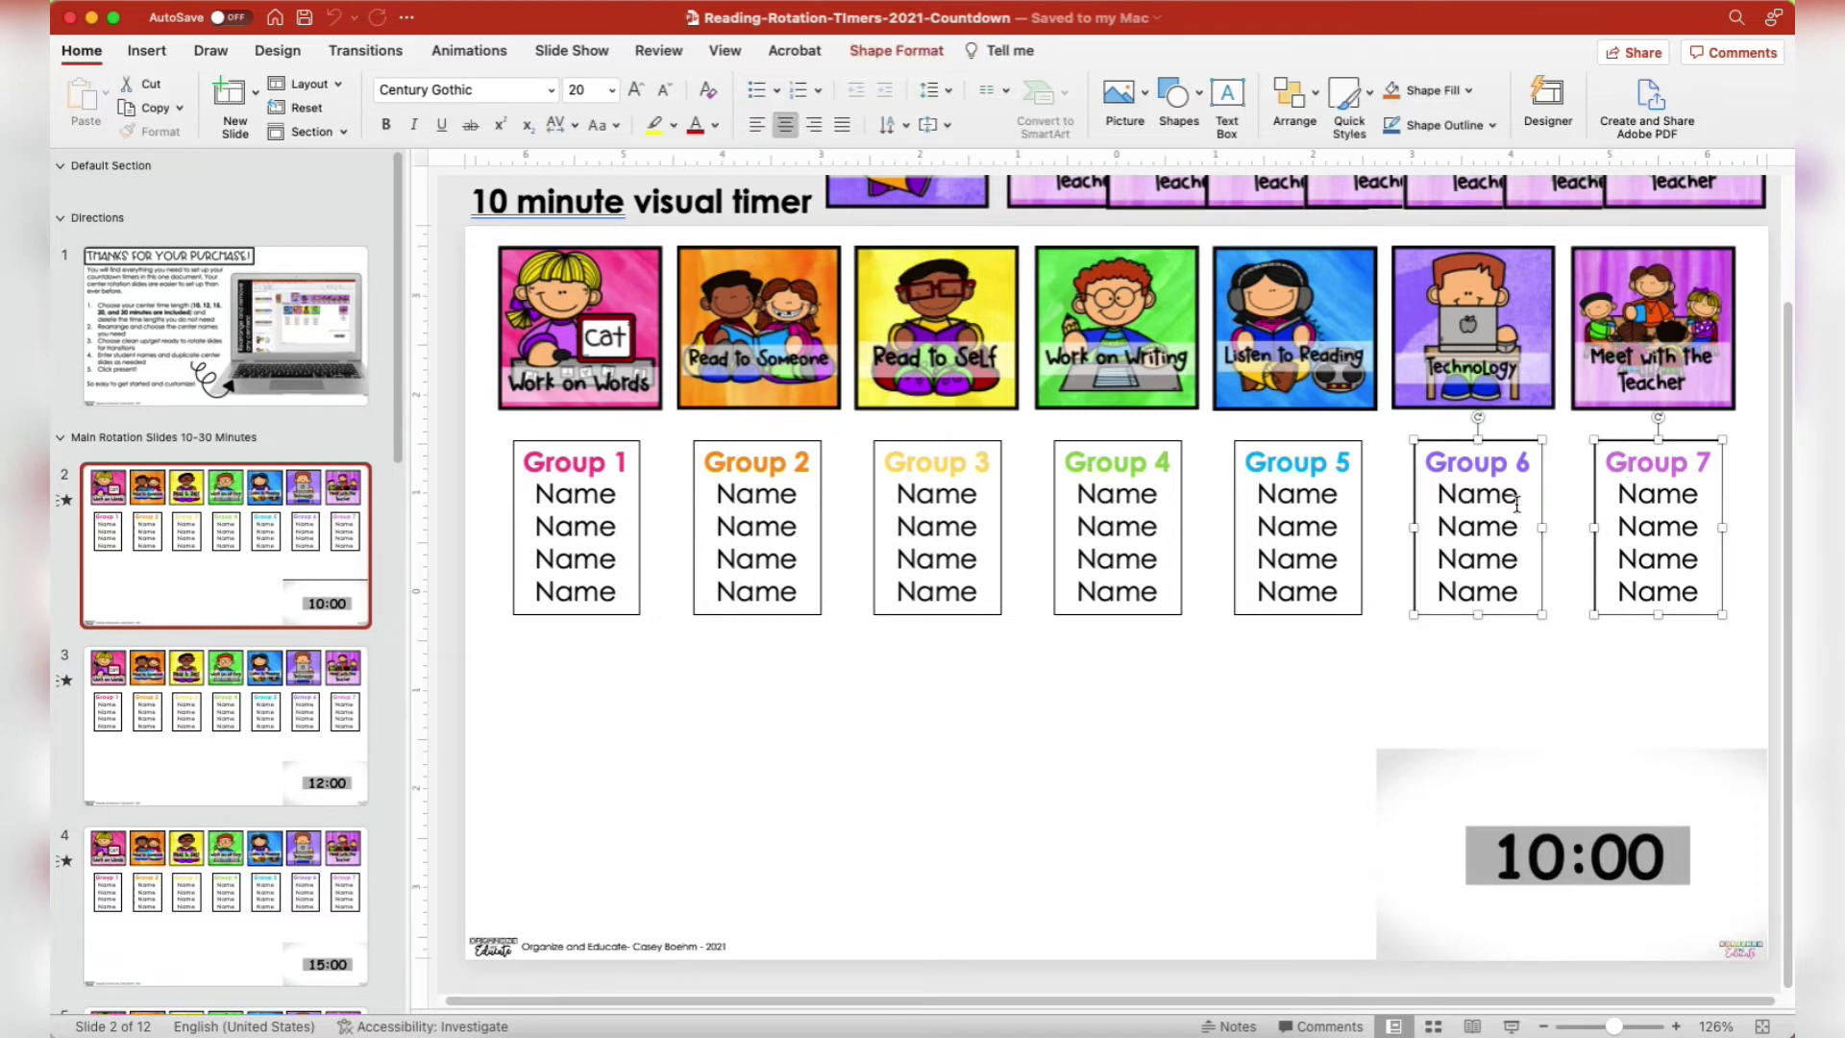
key(Delete)
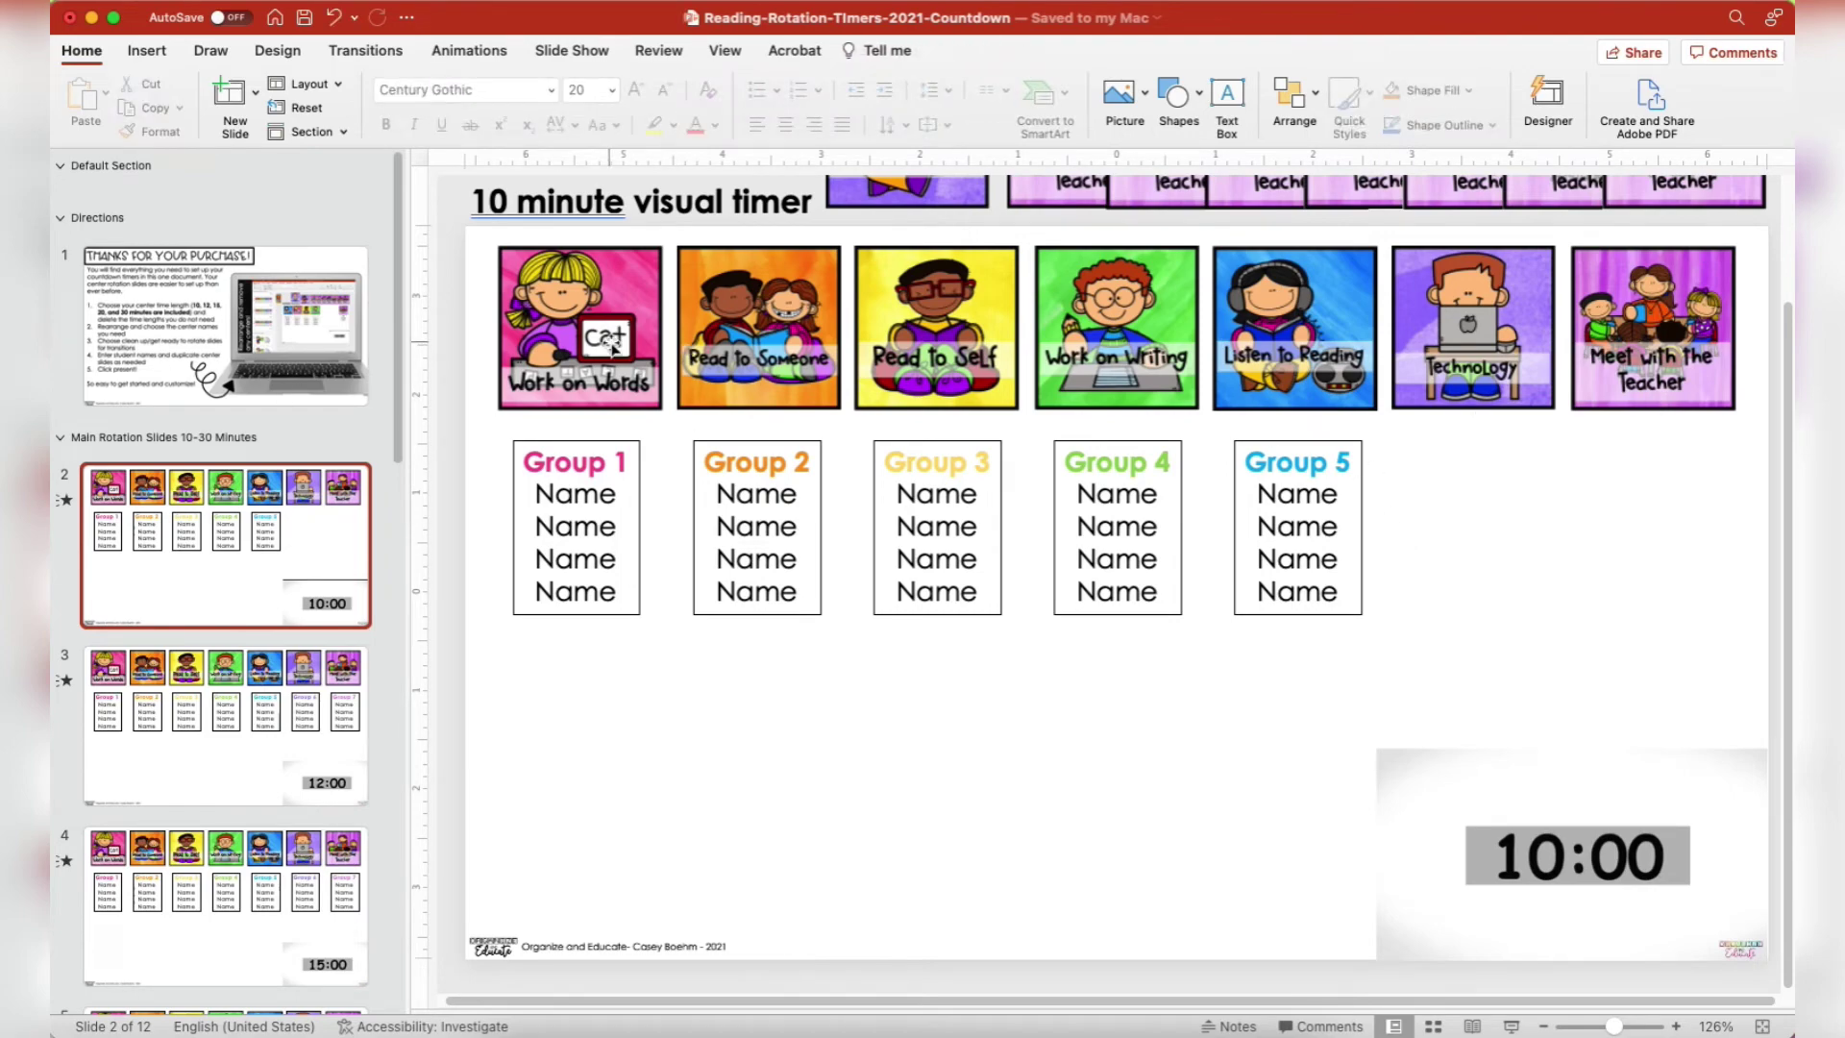
click(775, 326)
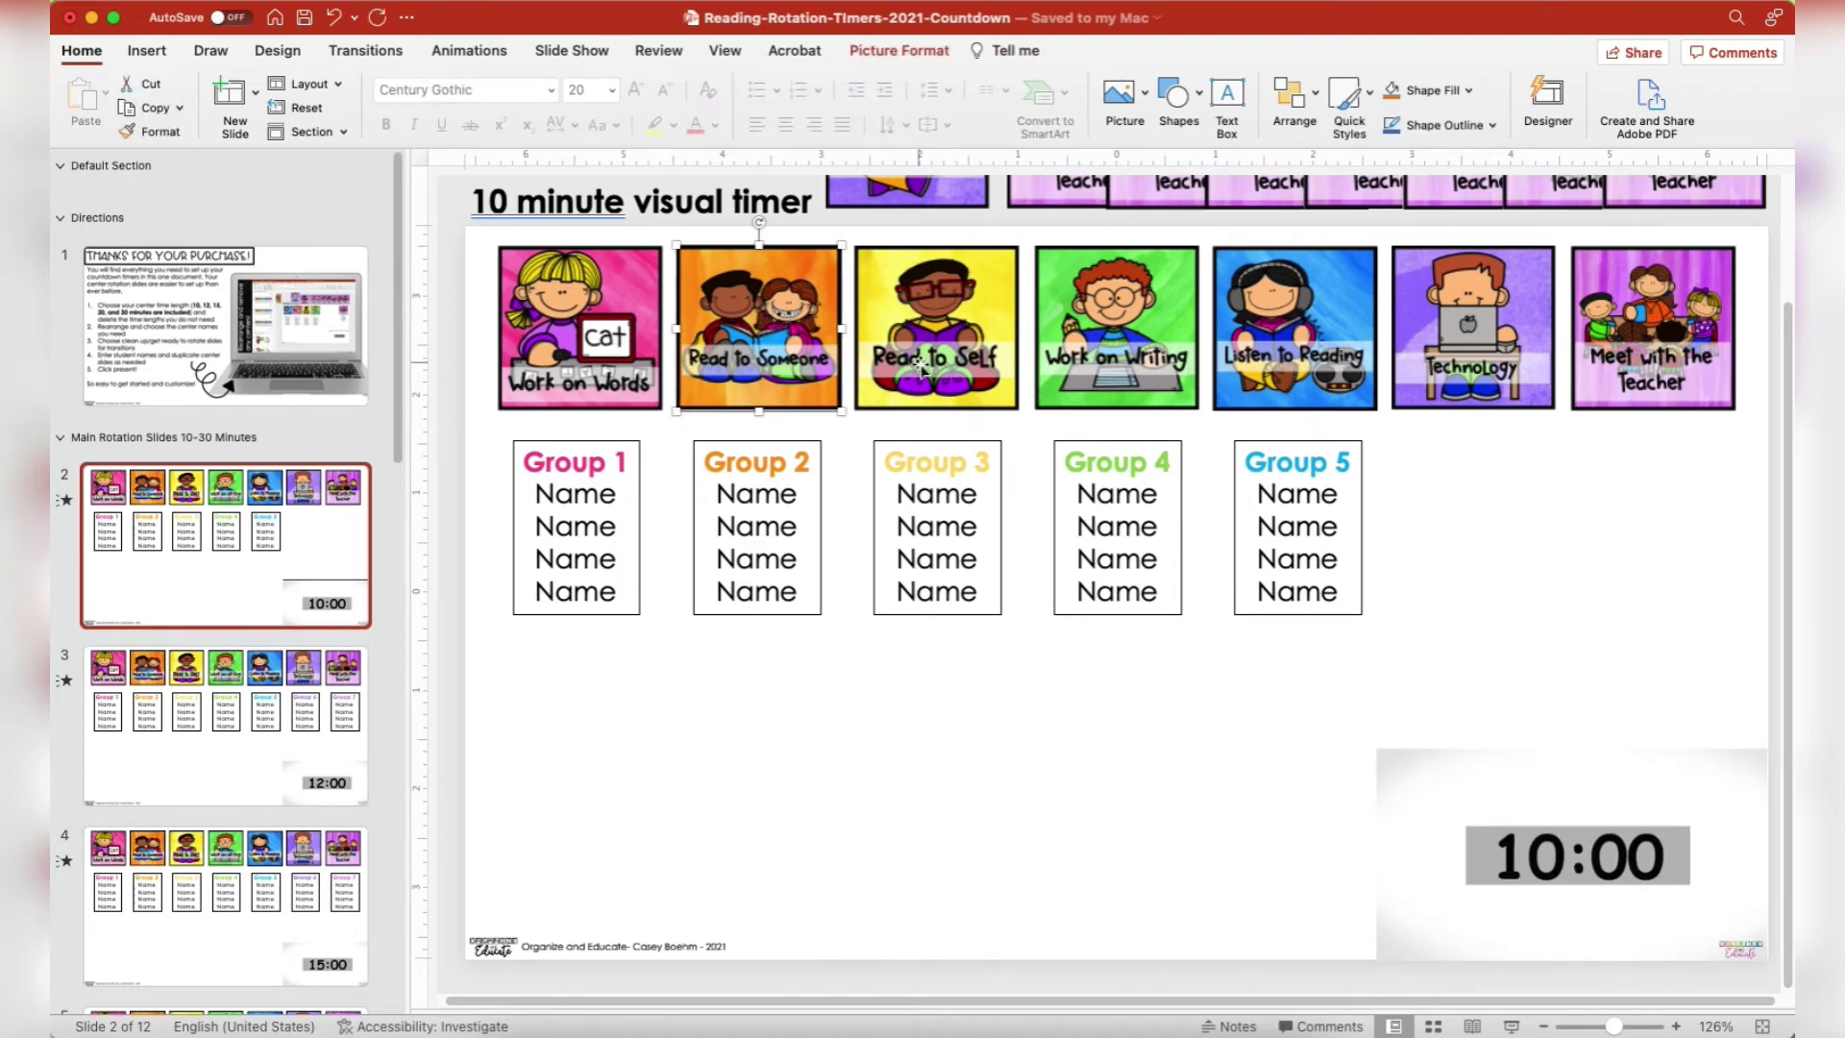
shift+click(1295, 327)
key(Delete)
scroll(1772, 428, up, 3)
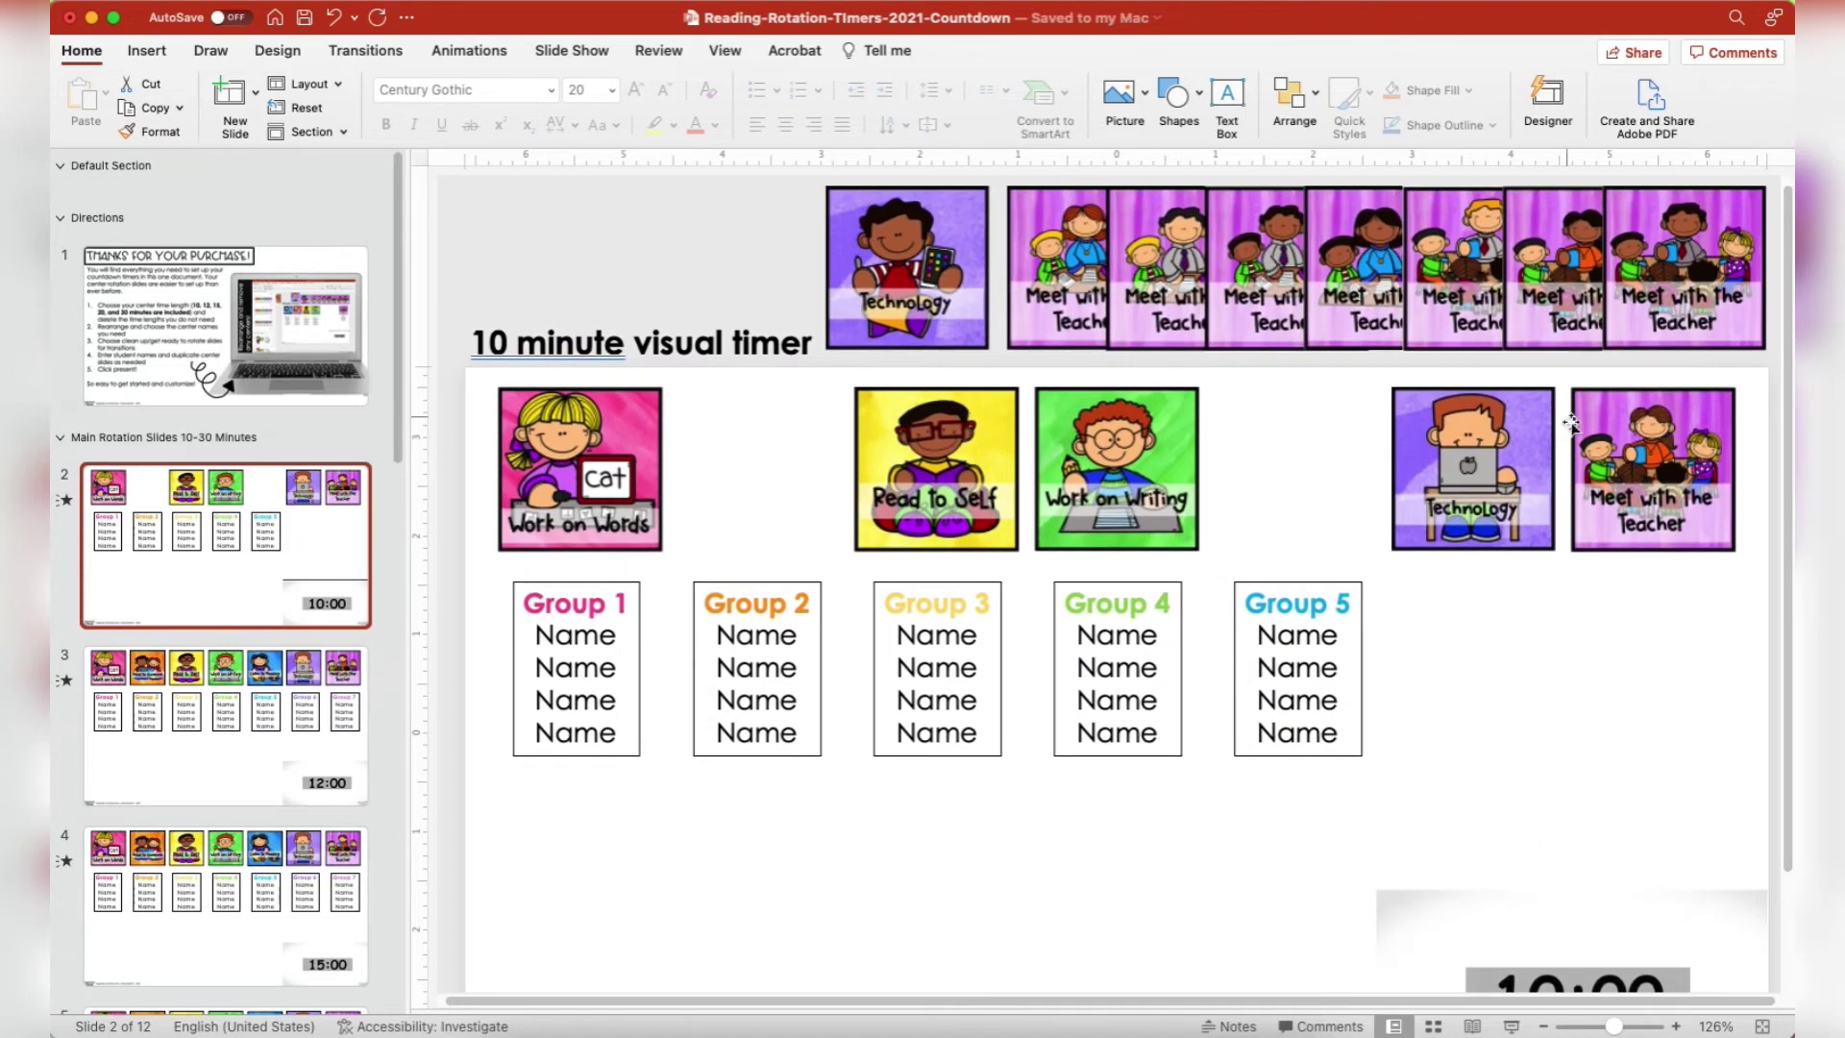
click(1461, 682)
scroll(1461, 682, down, 1)
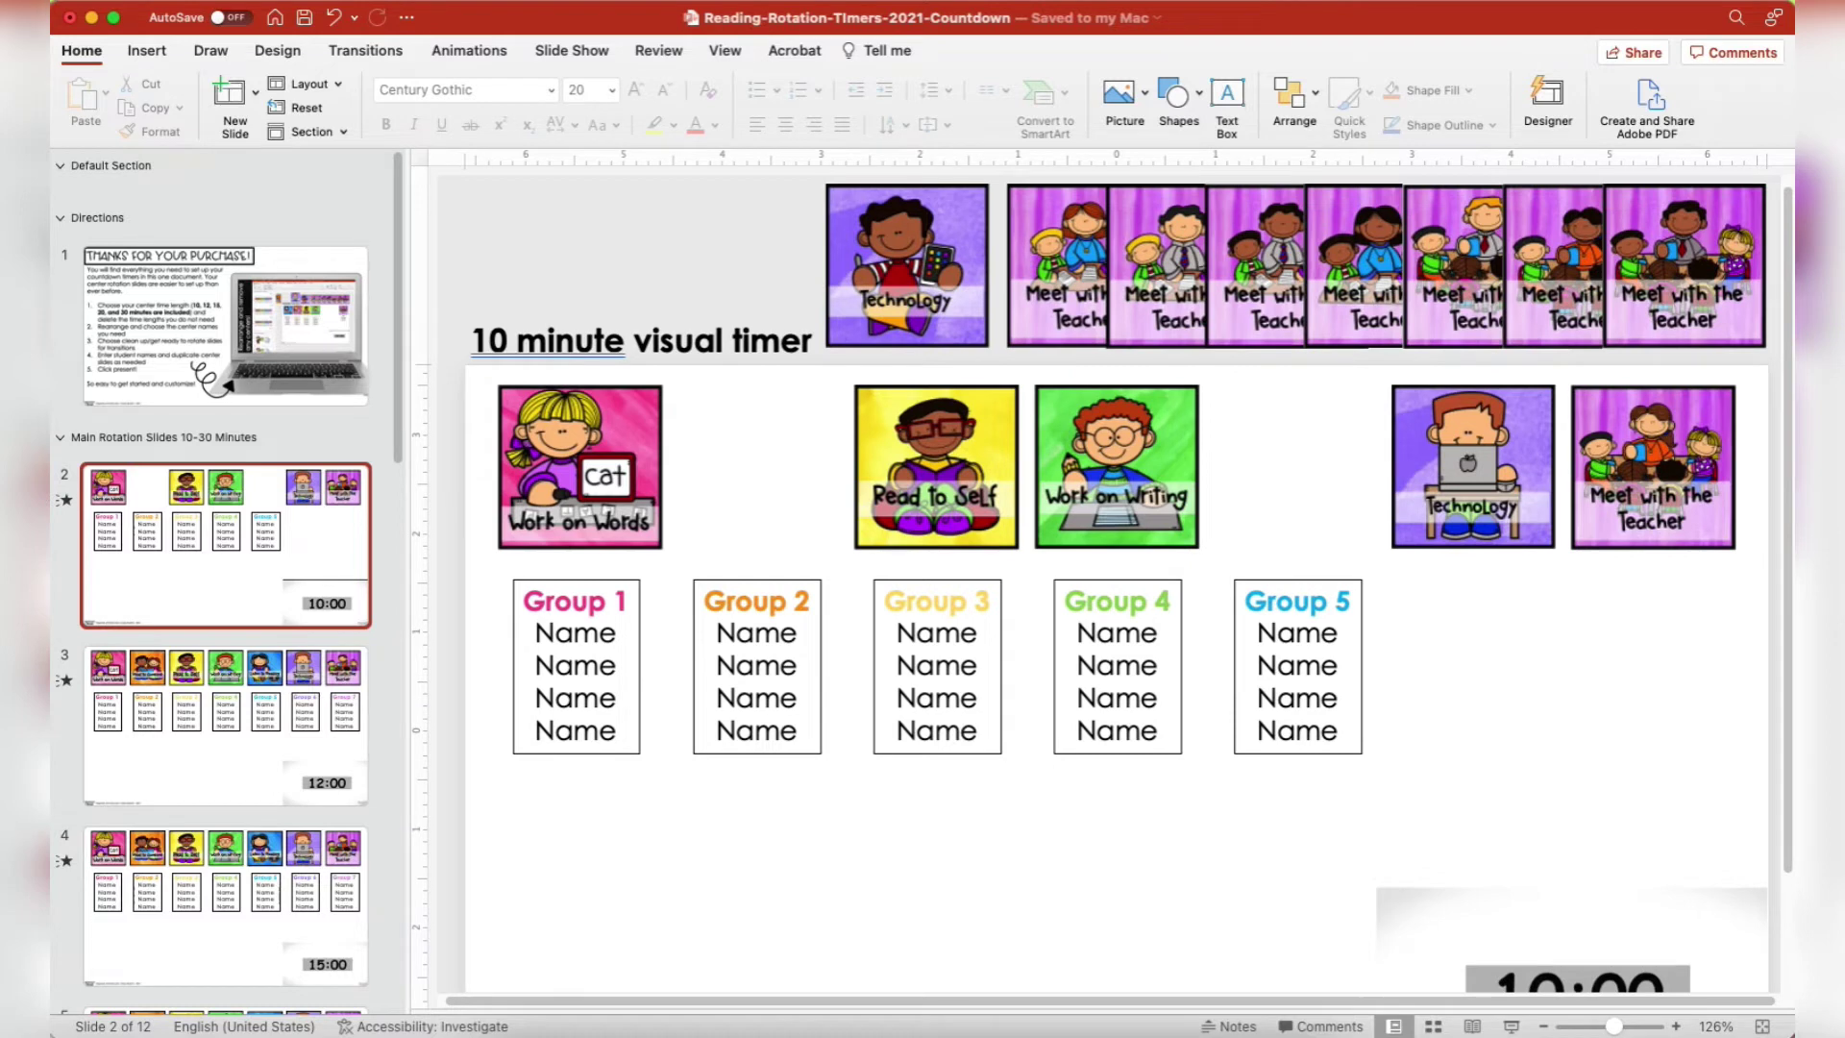
drag(1788, 700, 1785, 815)
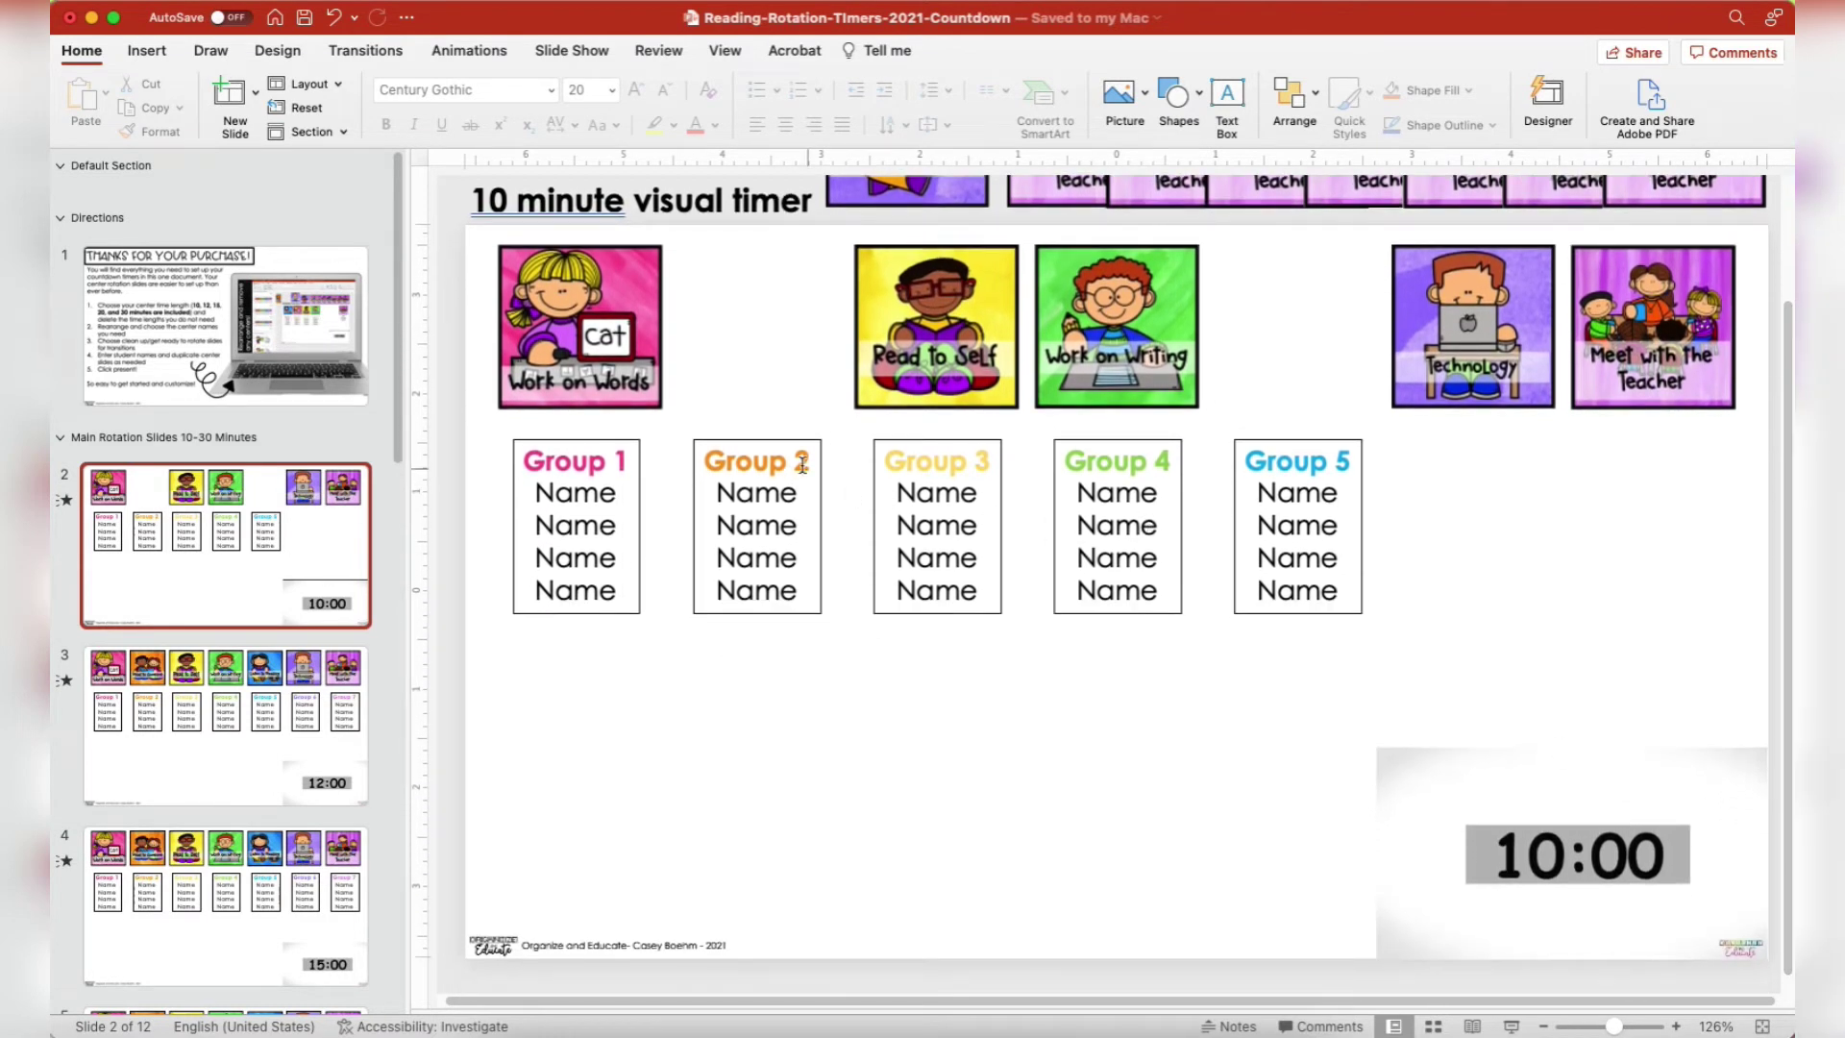
Space the remaining pictures evenly and move Group 5 under Meet with the Teacher
drag(937, 358, 820, 360)
drag(1144, 358, 1140, 356)
drag(1508, 327, 1432, 327)
click(1321, 560)
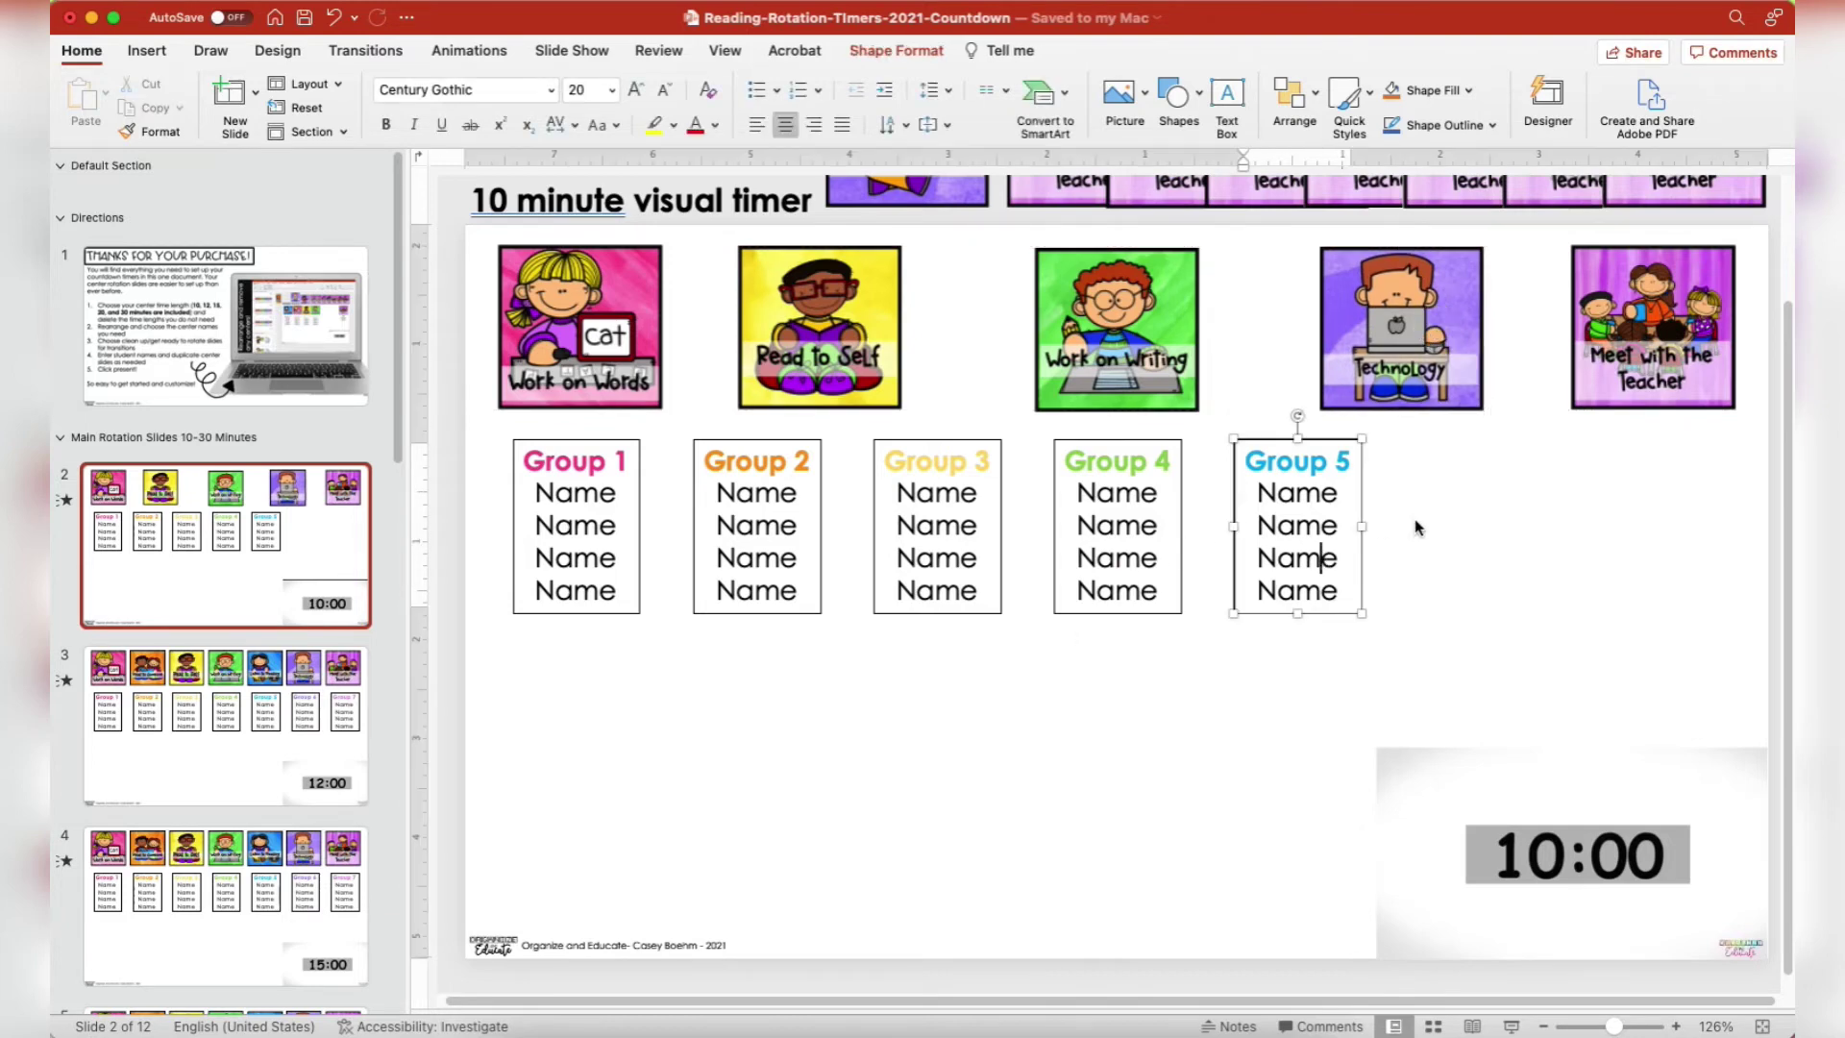
drag(1363, 473, 1718, 480)
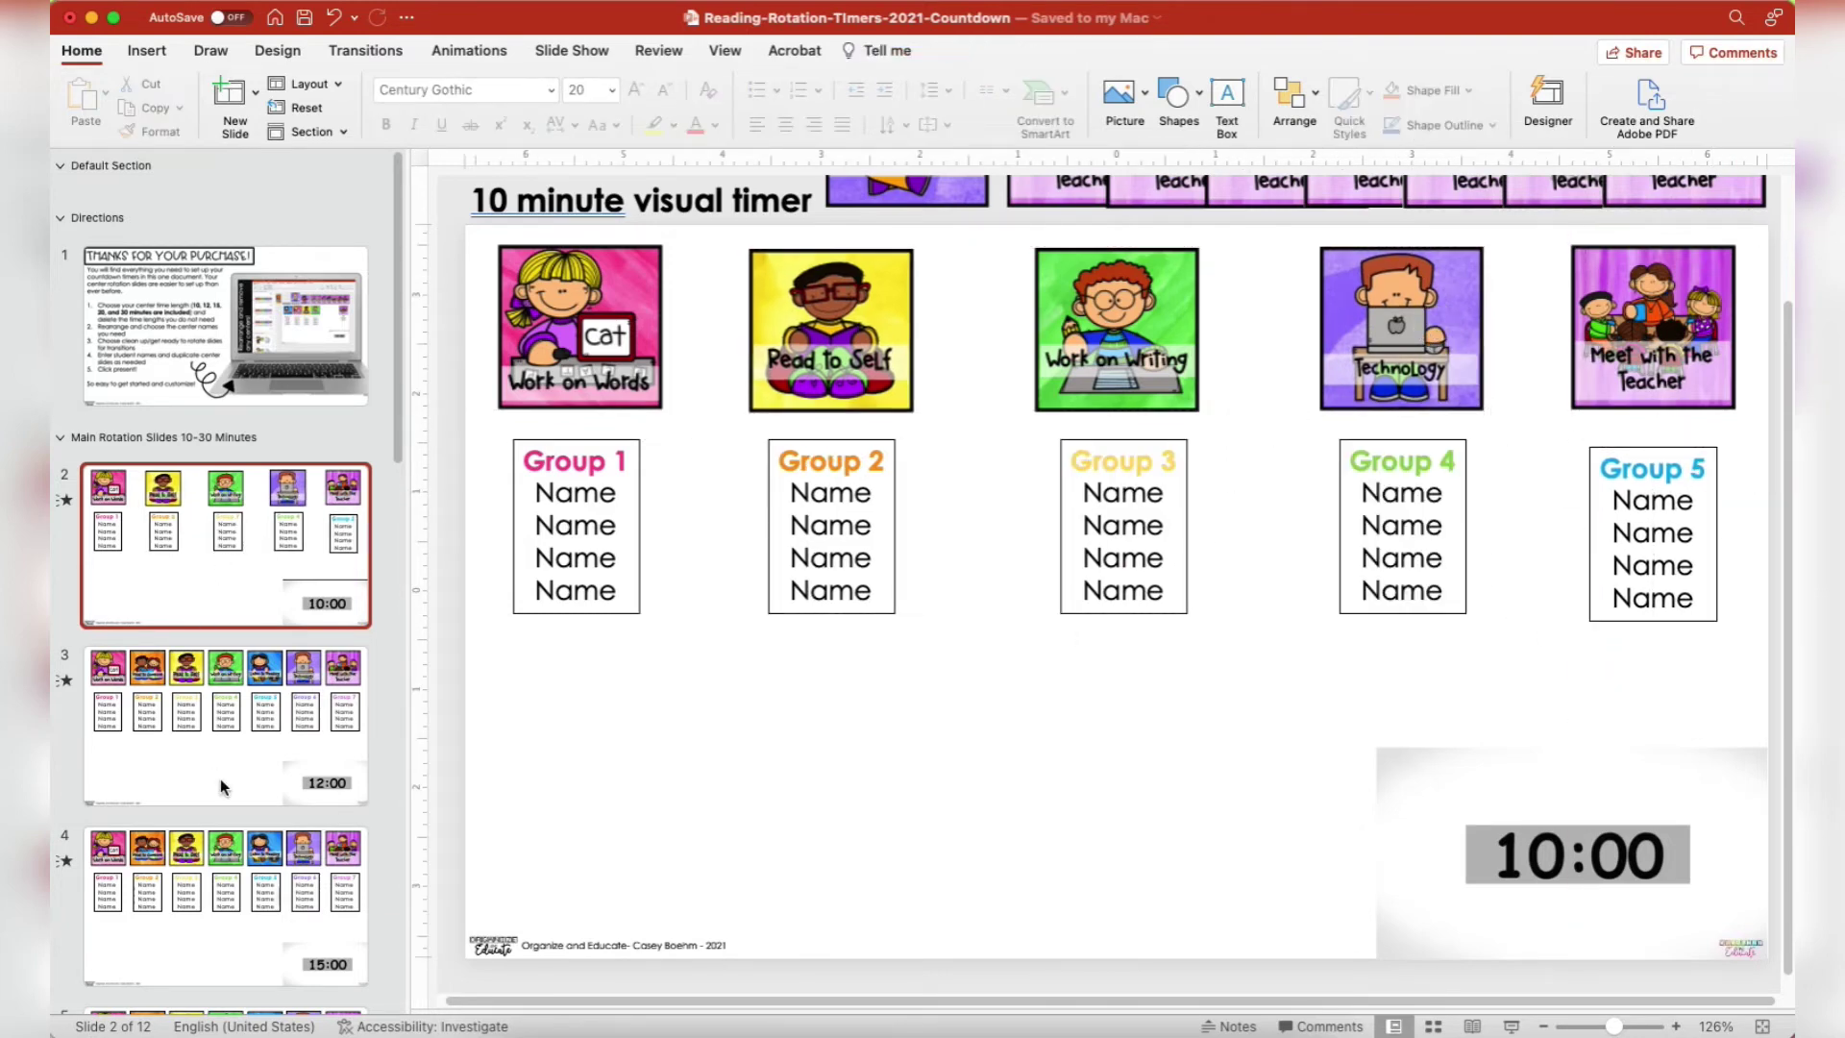
click(230, 788)
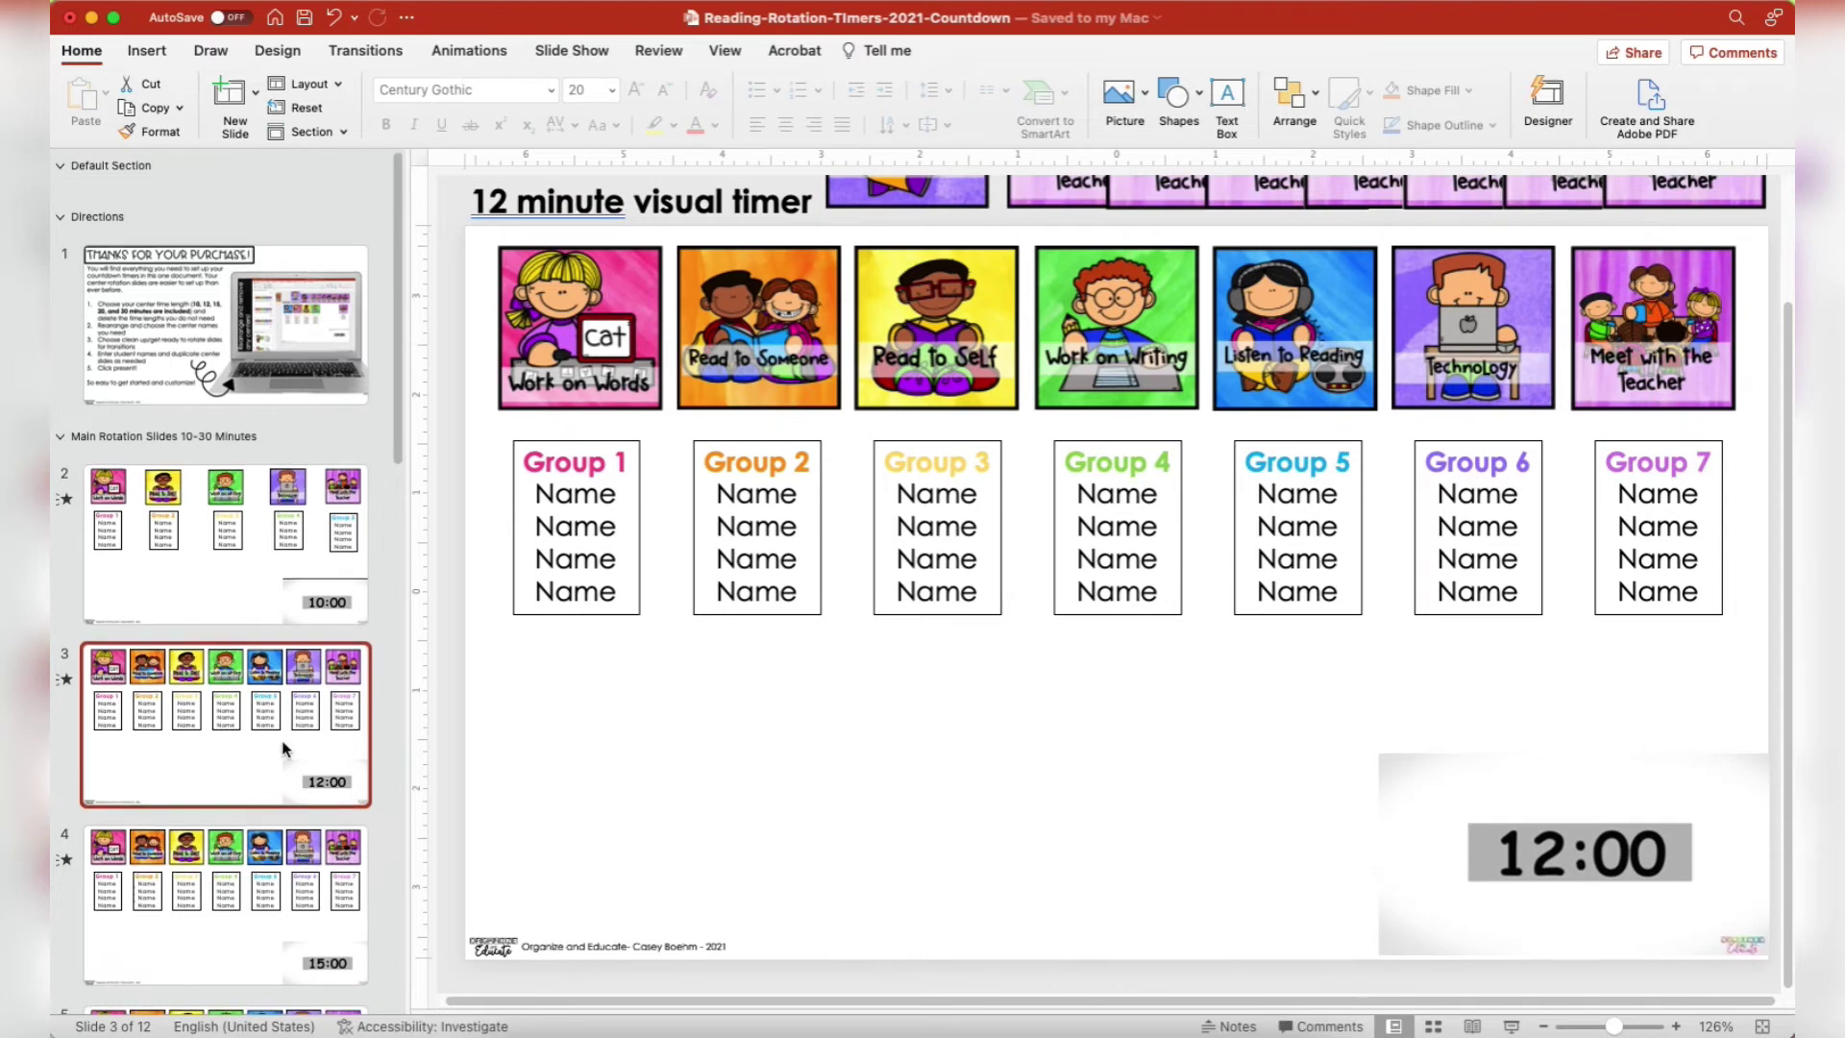
Delete slides 3–6 with the other timer lengths, keeping the 10 minute timer slide
scroll(286, 759, down, 1)
scroll(287, 763, down, 5)
shift+click(311, 666)
key(Delete)
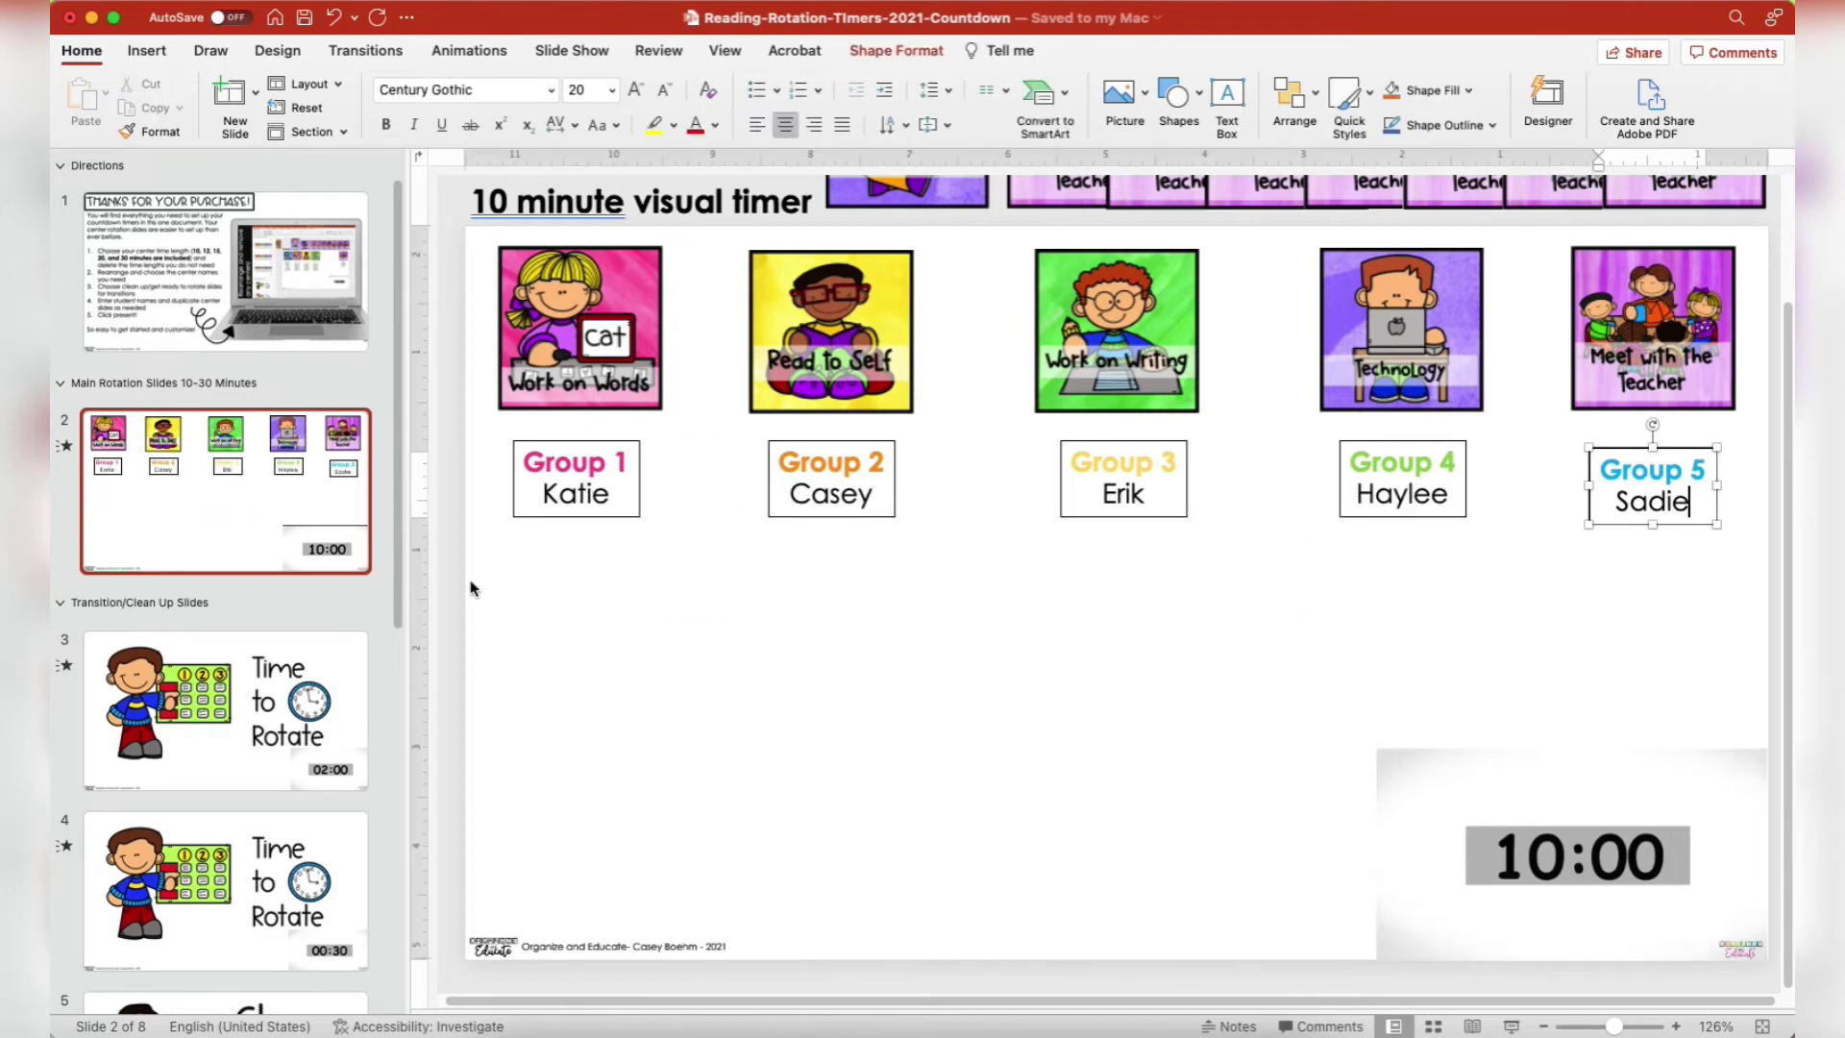
click(452, 586)
click(245, 480)
Duplicate the 10 minute timer slide and shift all five group name boxes one column right
key(super+d)
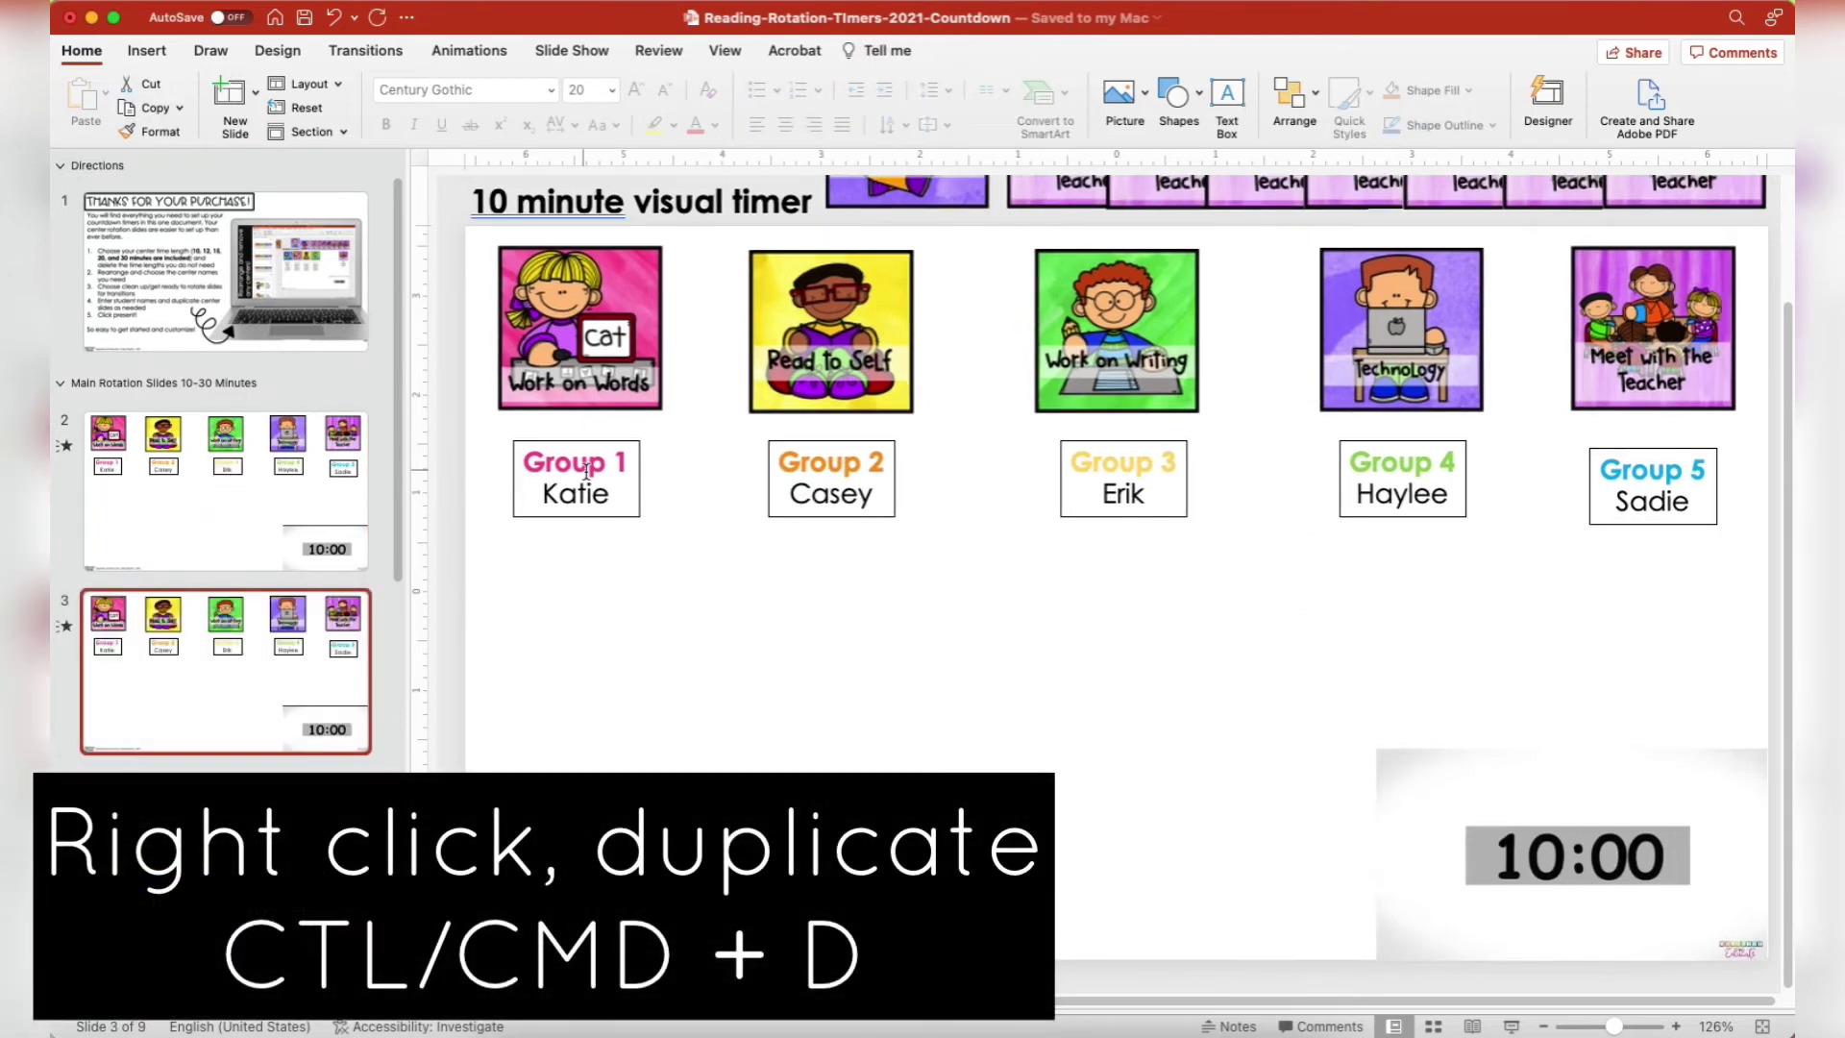
click(595, 480)
shift+click(831, 481)
shift+click(1086, 469)
shift+click(1413, 481)
shift+click(1620, 478)
drag(591, 444, 845, 437)
click(1042, 590)
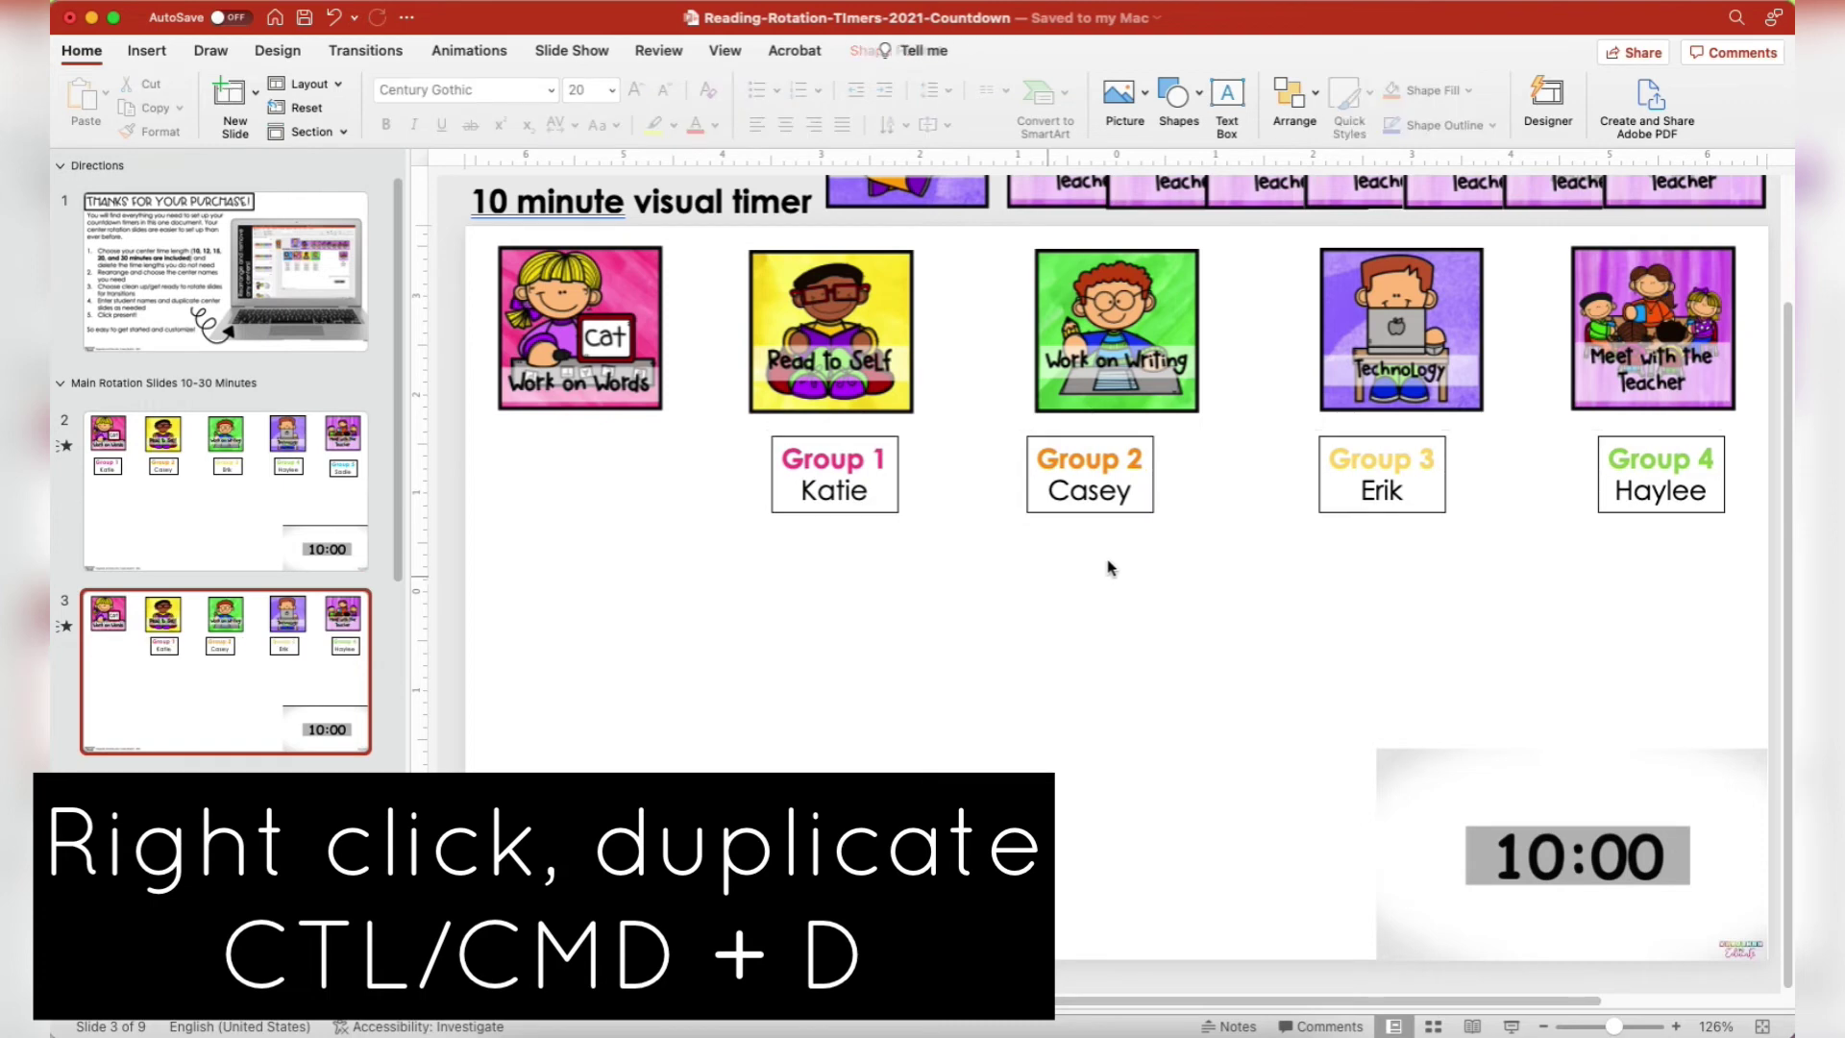
Wrap the overflowing Group 5 box to the first column and shift the boxes one picture over on the next copies
drag(1344, 1005, 1557, 791)
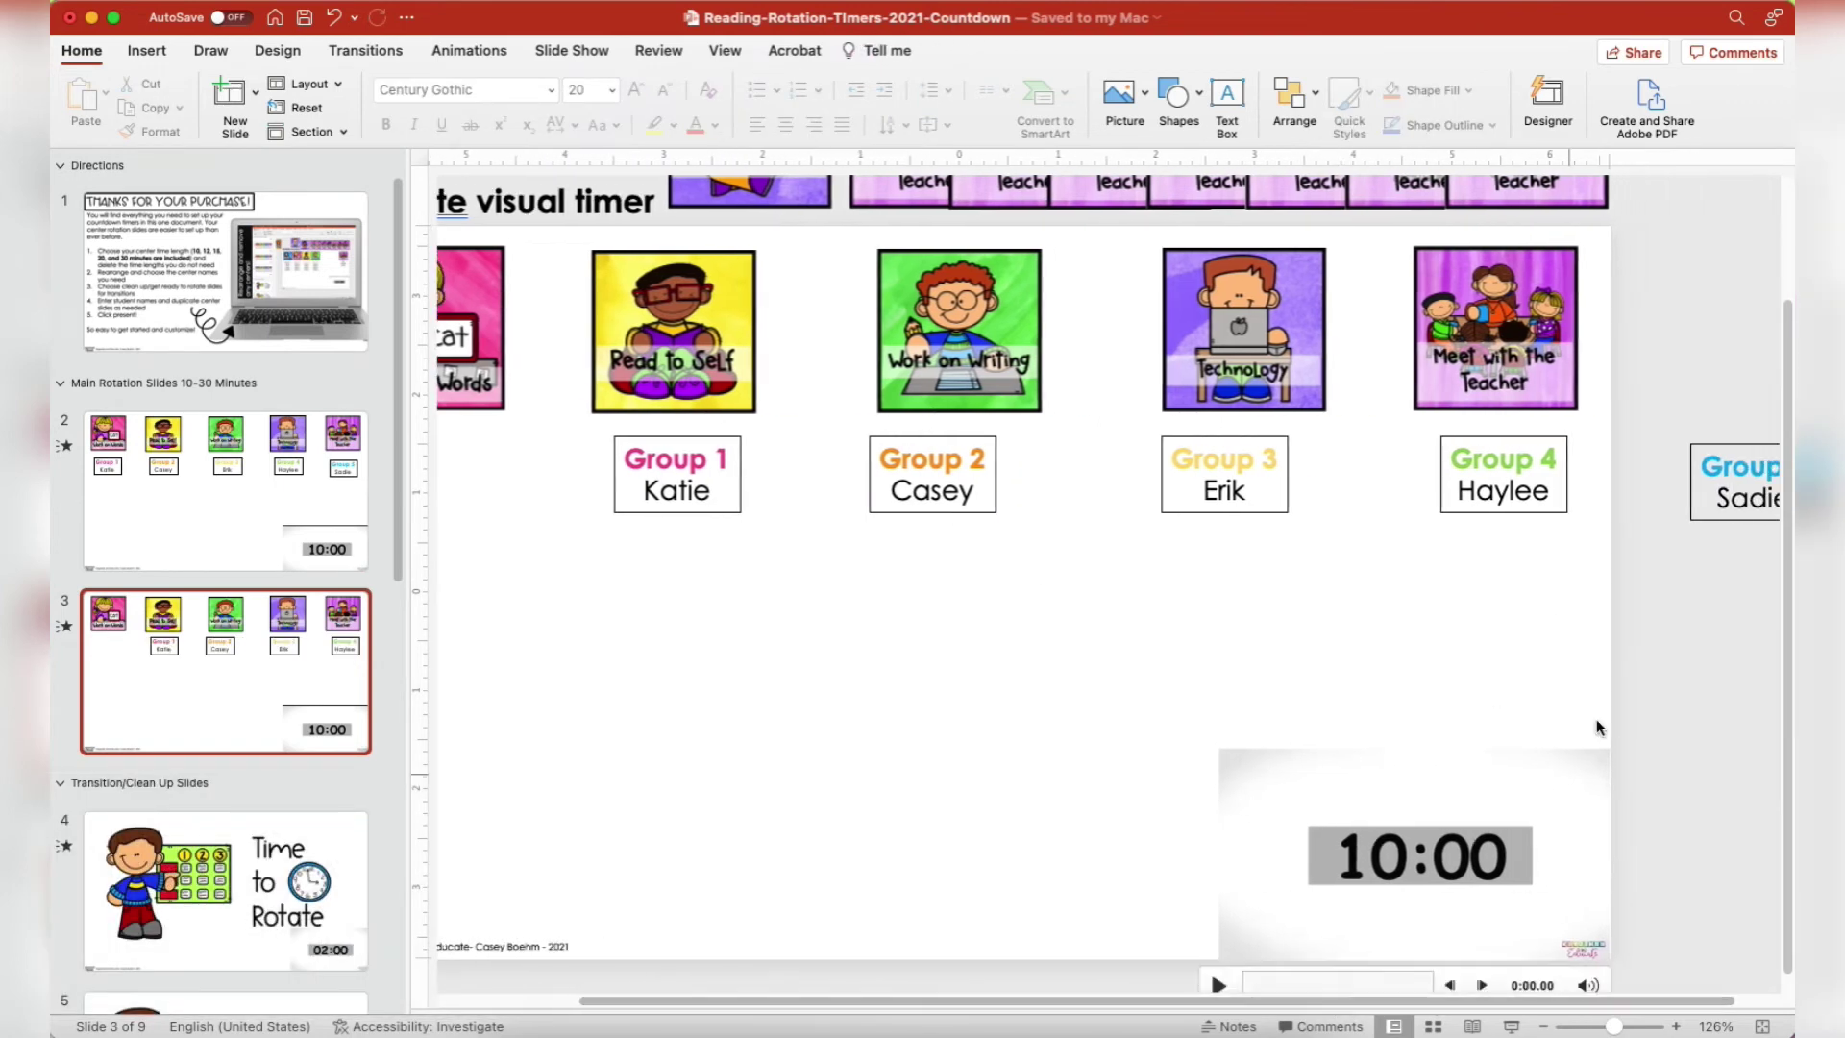
click(1720, 495)
drag(1742, 441, 429, 485)
drag(1070, 993, 629, 442)
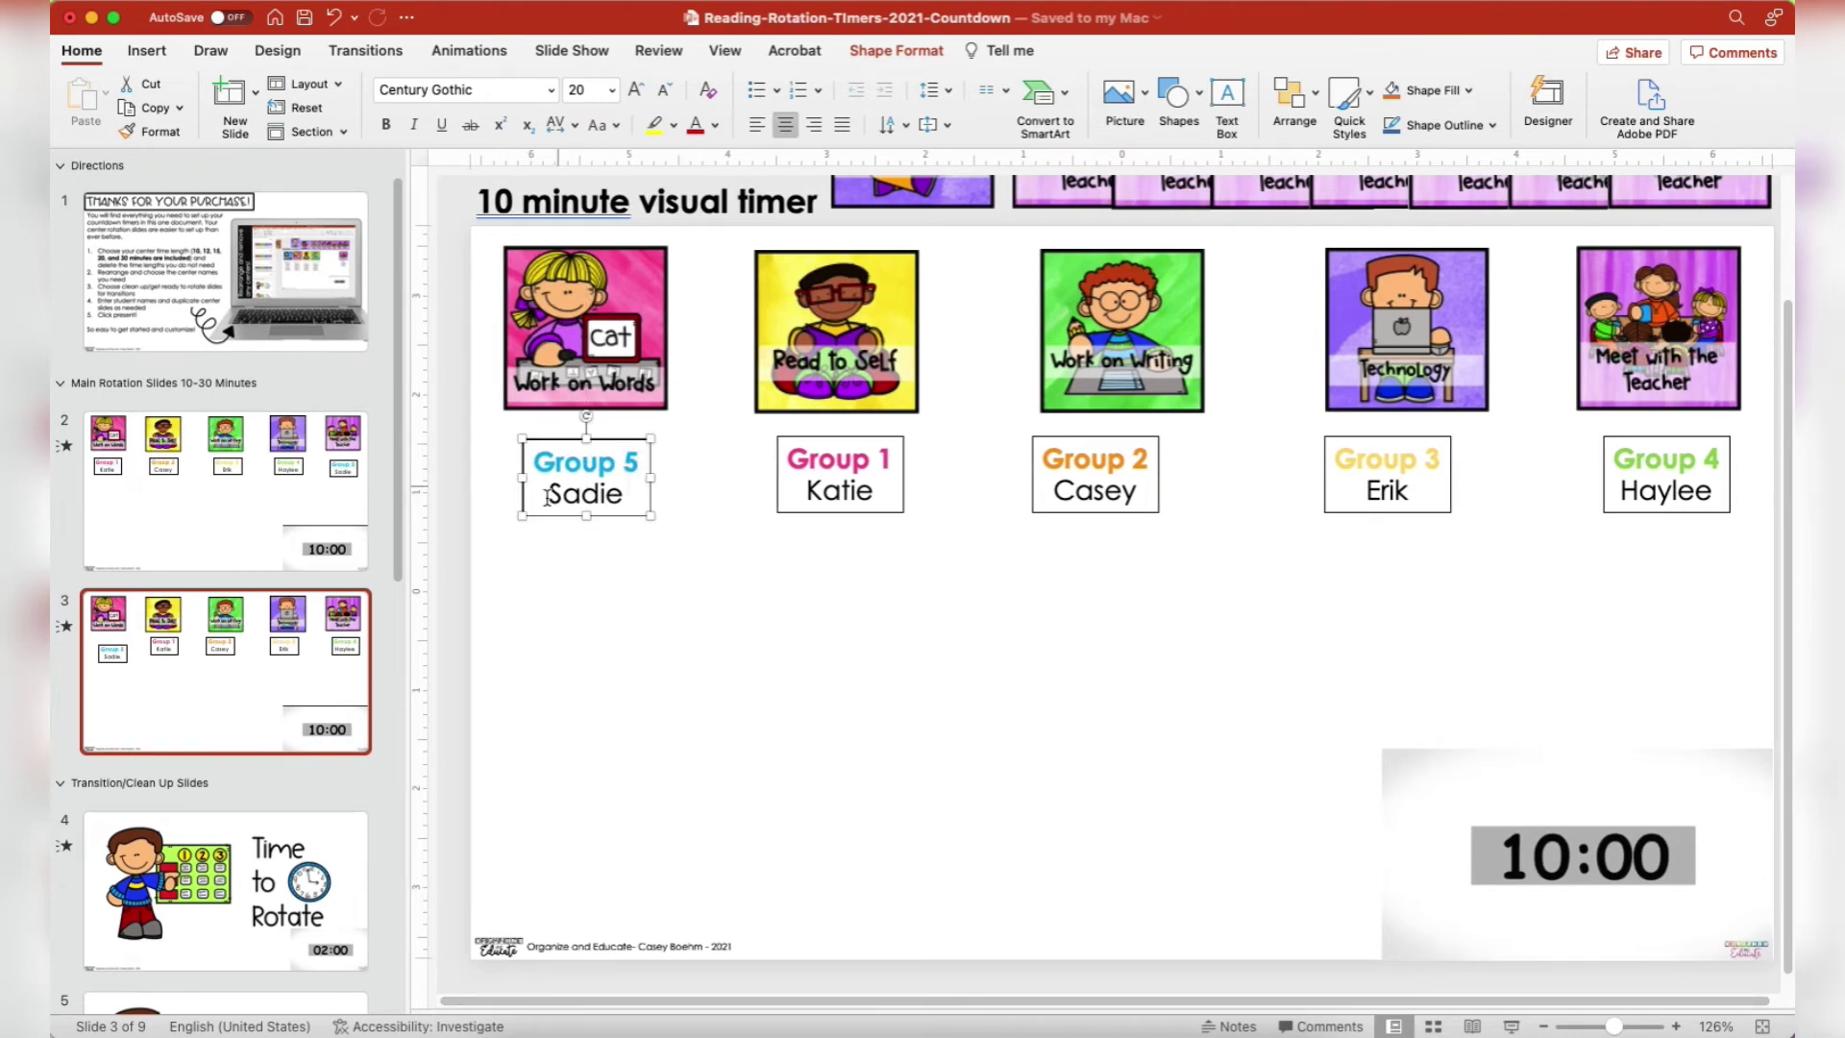
drag(1698, 455, 584, 465)
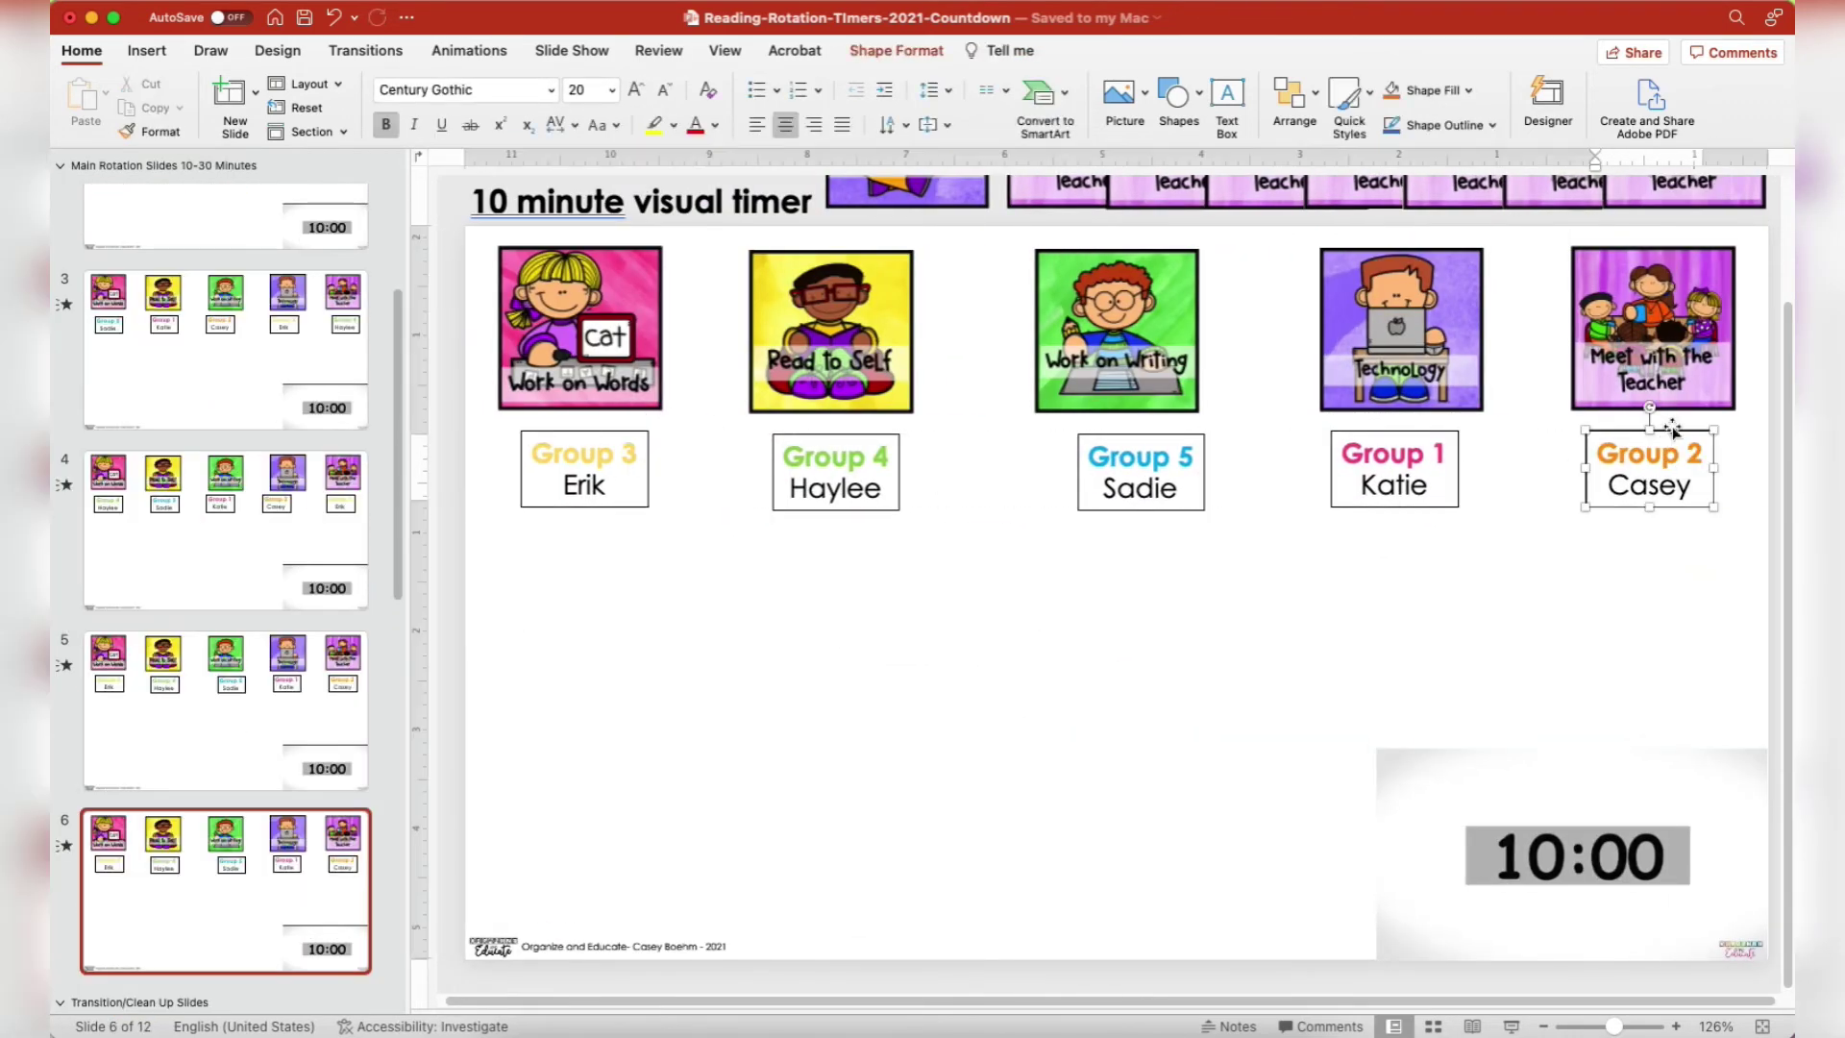
drag(1653, 471, 576, 469)
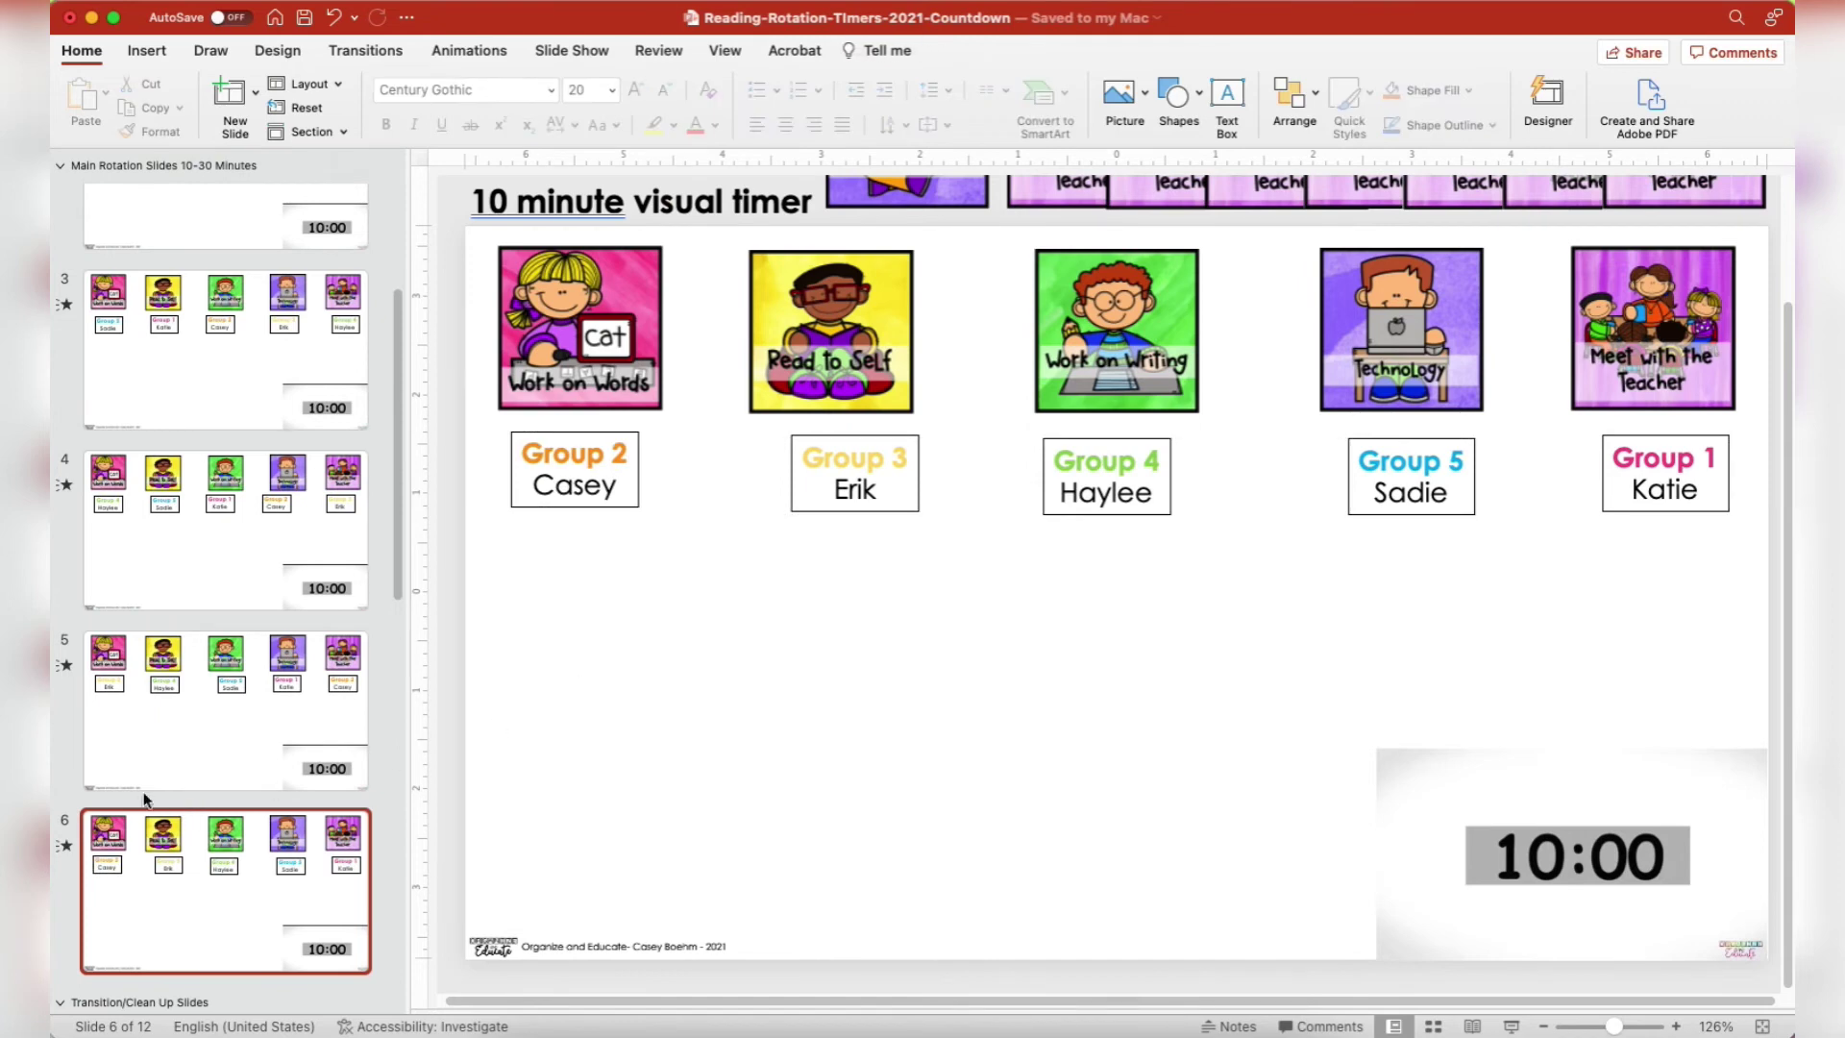
Step through the rotation slides from the first one to check each group shift
scroll(192, 721, down, 2)
scroll(233, 609, up, 10)
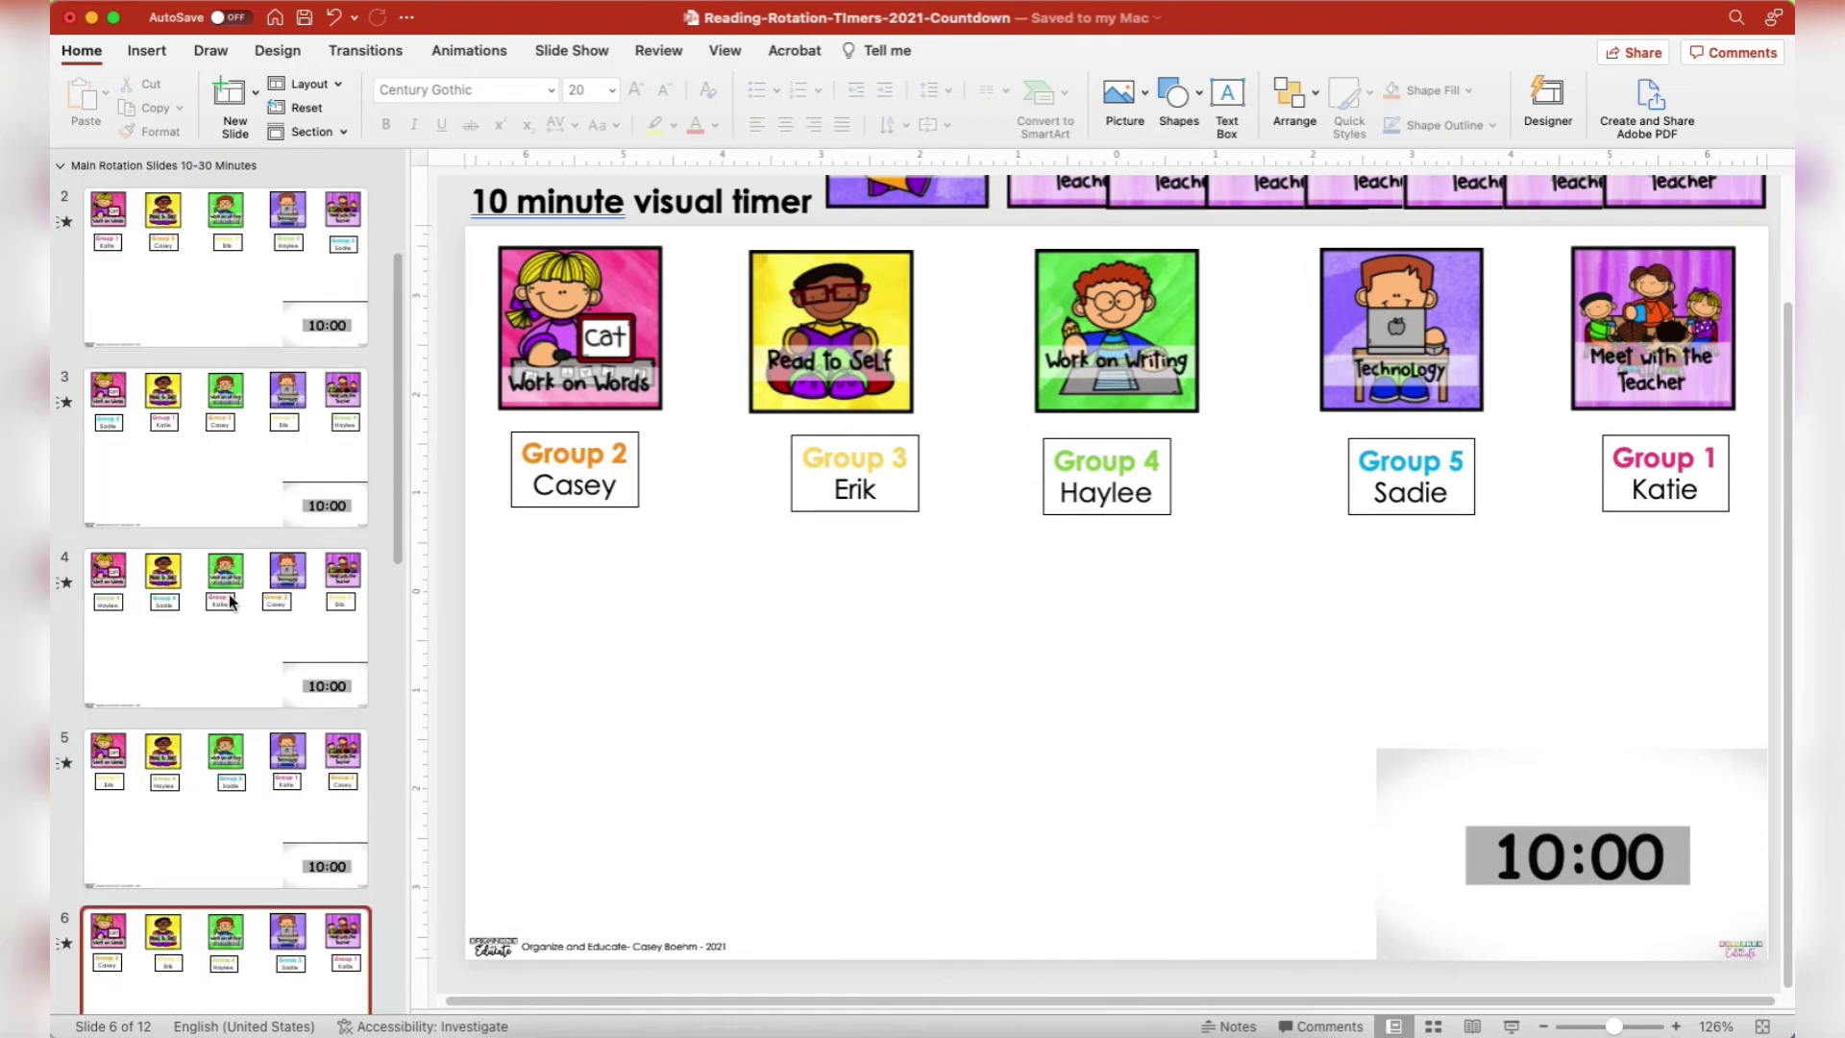
click(264, 451)
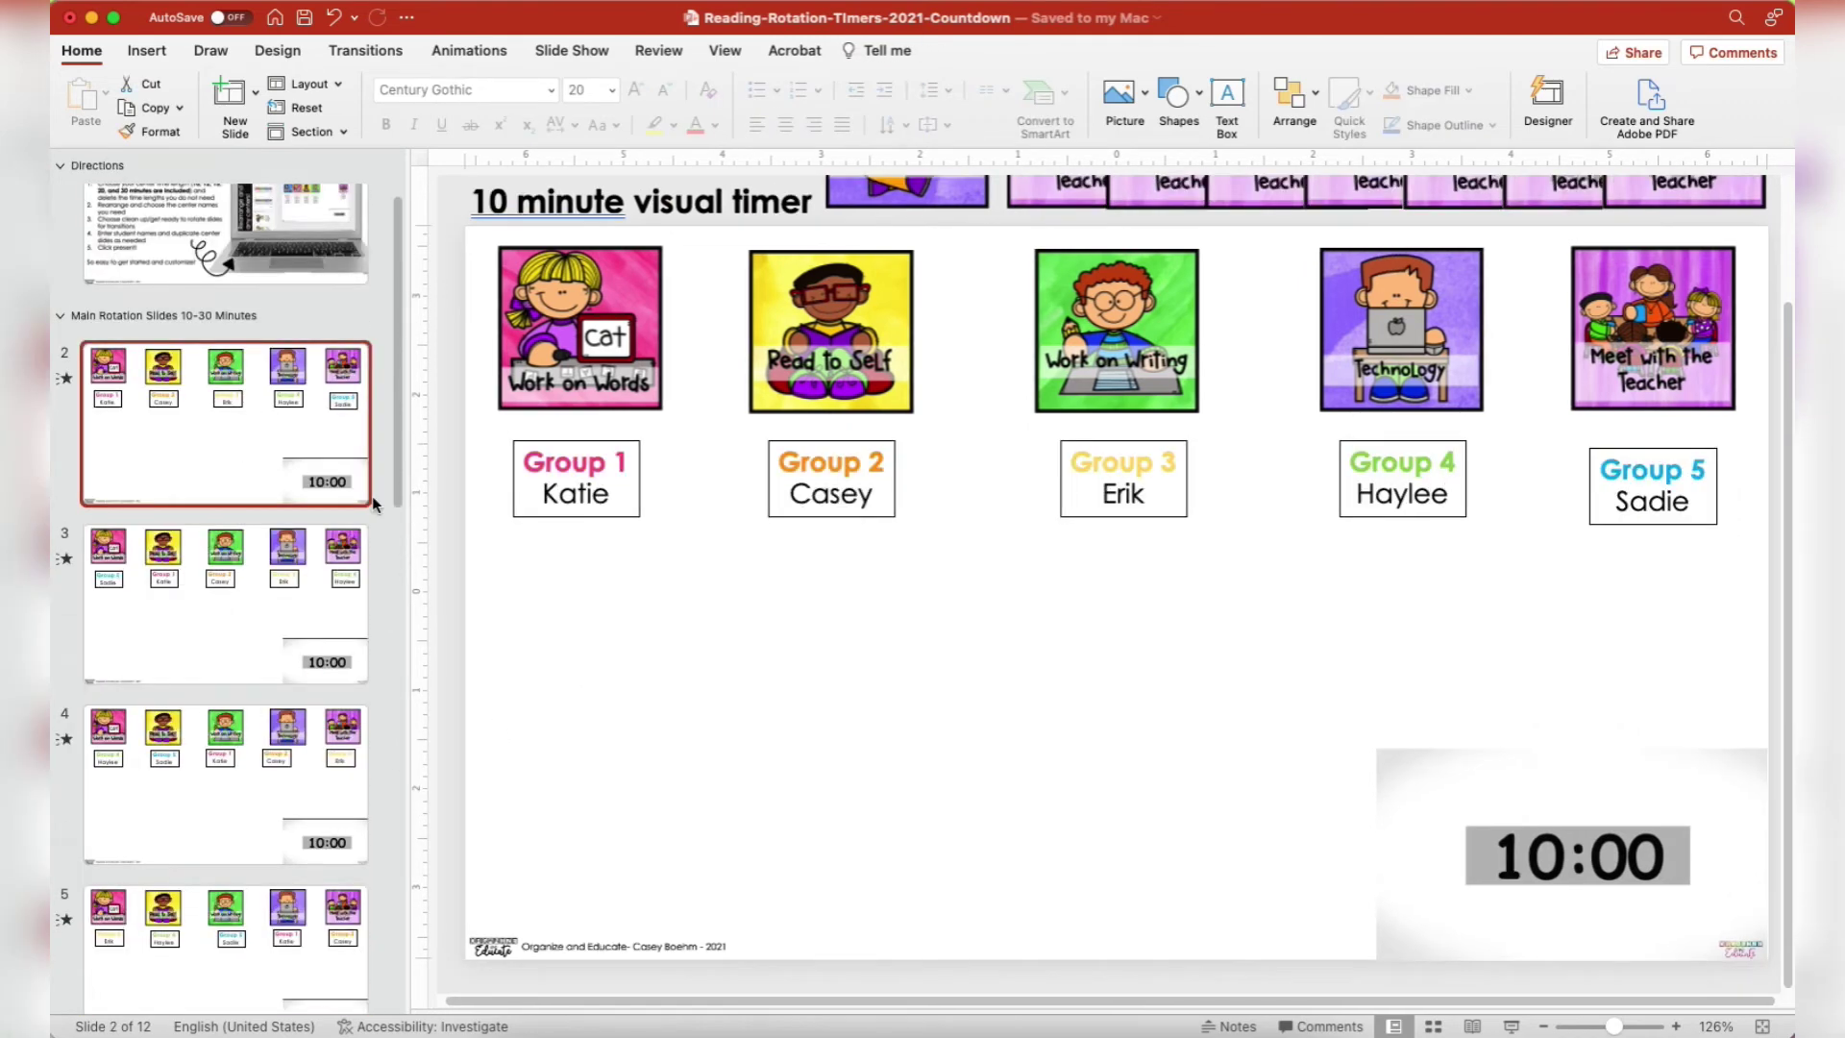
key(Down)
key(Down)
key(Down)
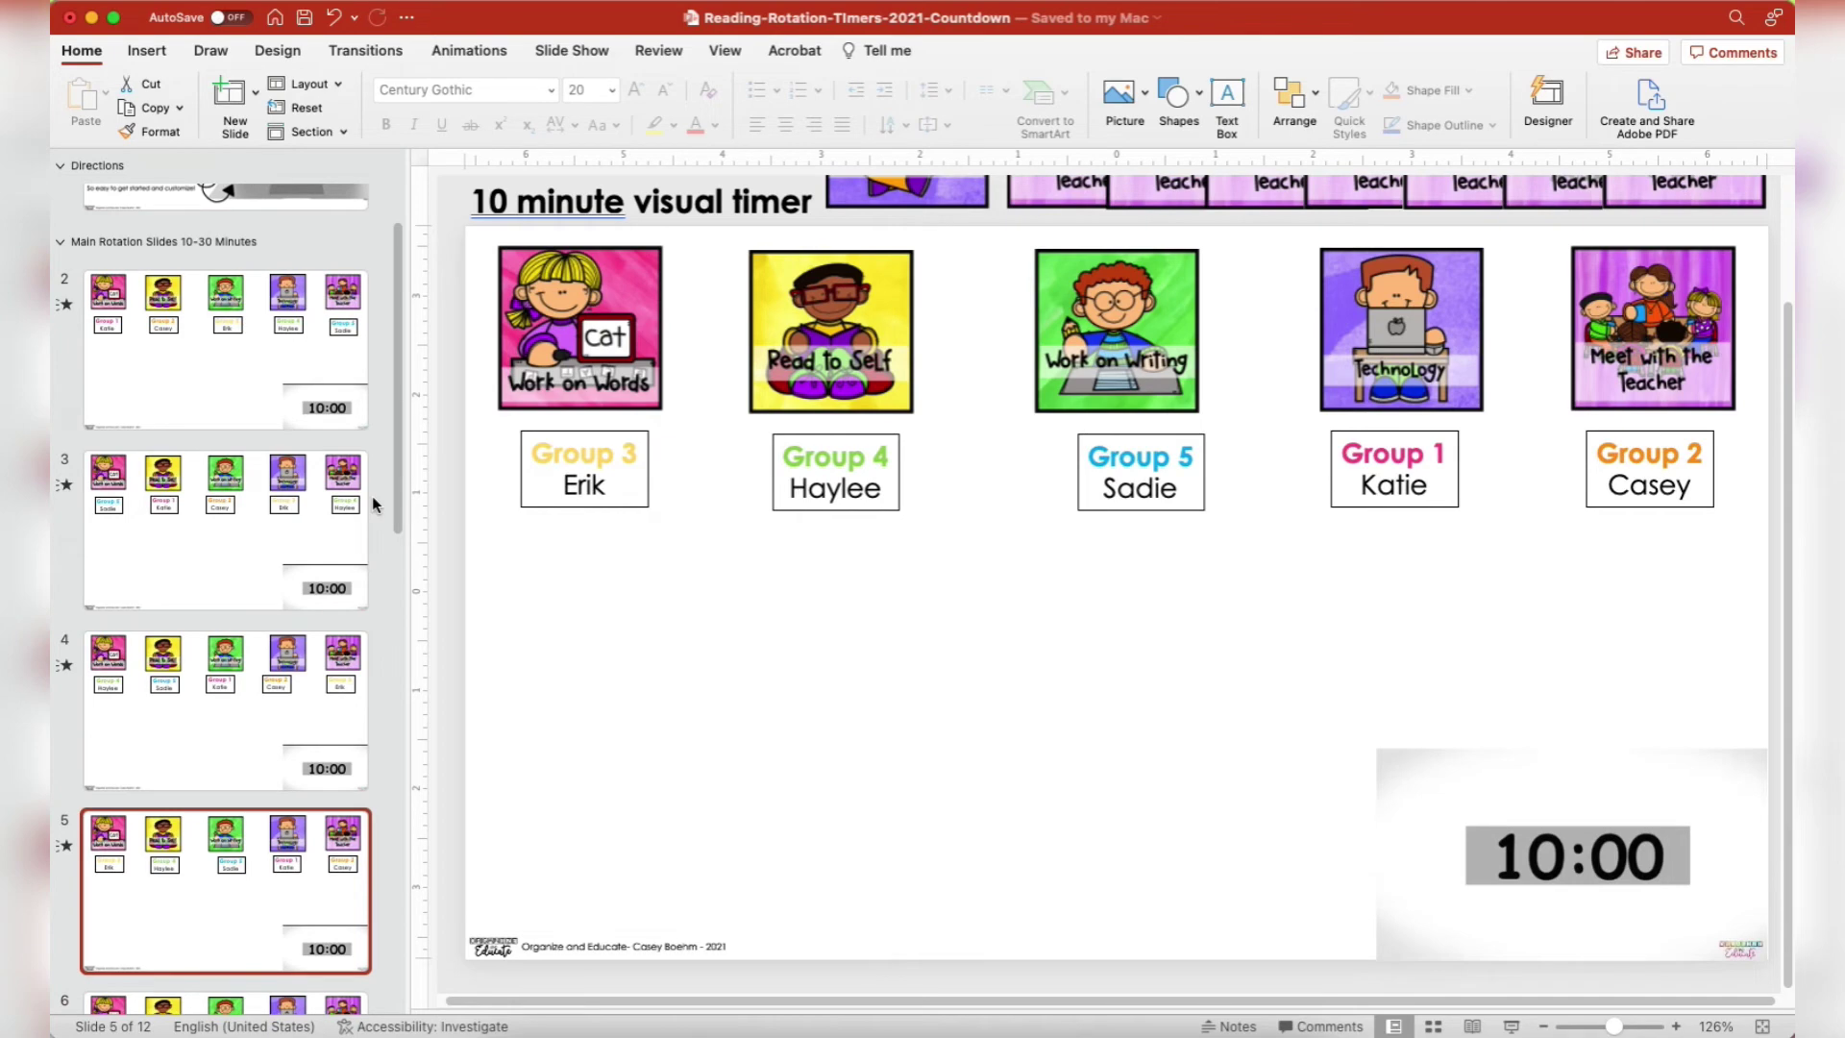
key(Down)
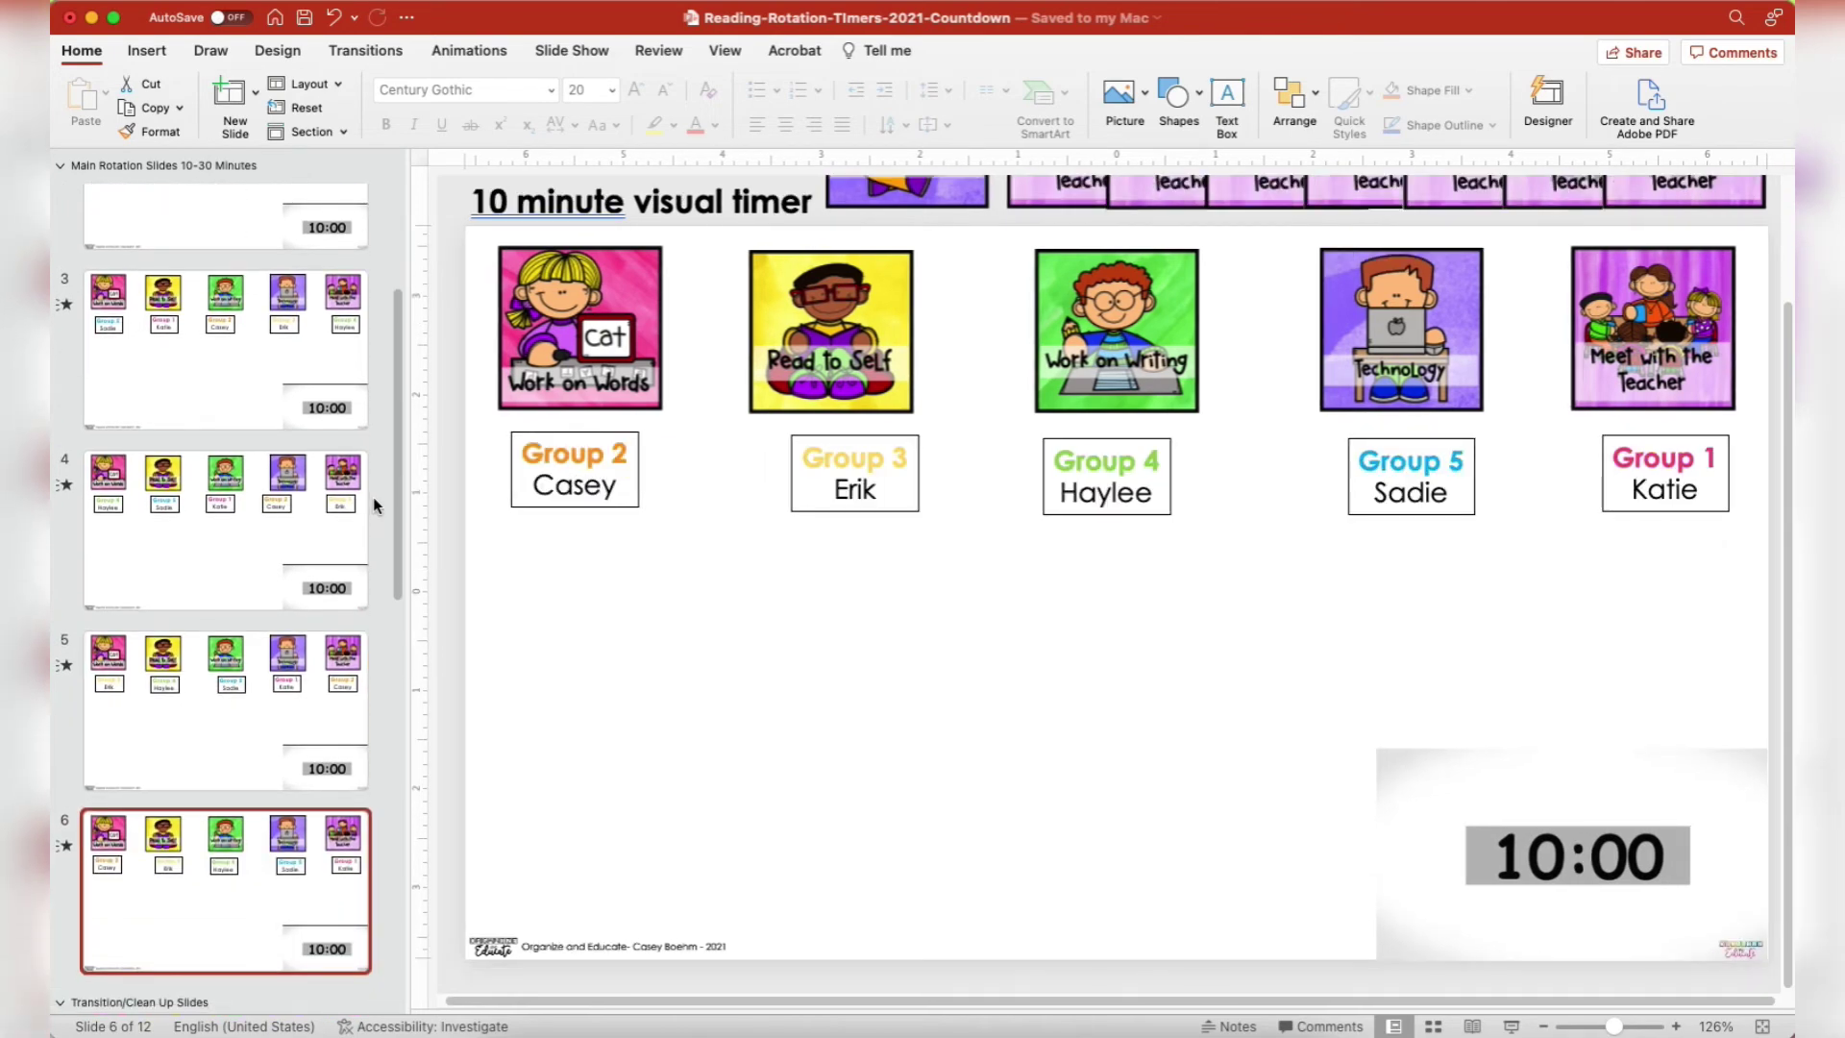
Scroll through the closing slides, opening and dismissing the Meet at your Desk slide's menu without changes
key(Down)
scroll(187, 821, down, 5)
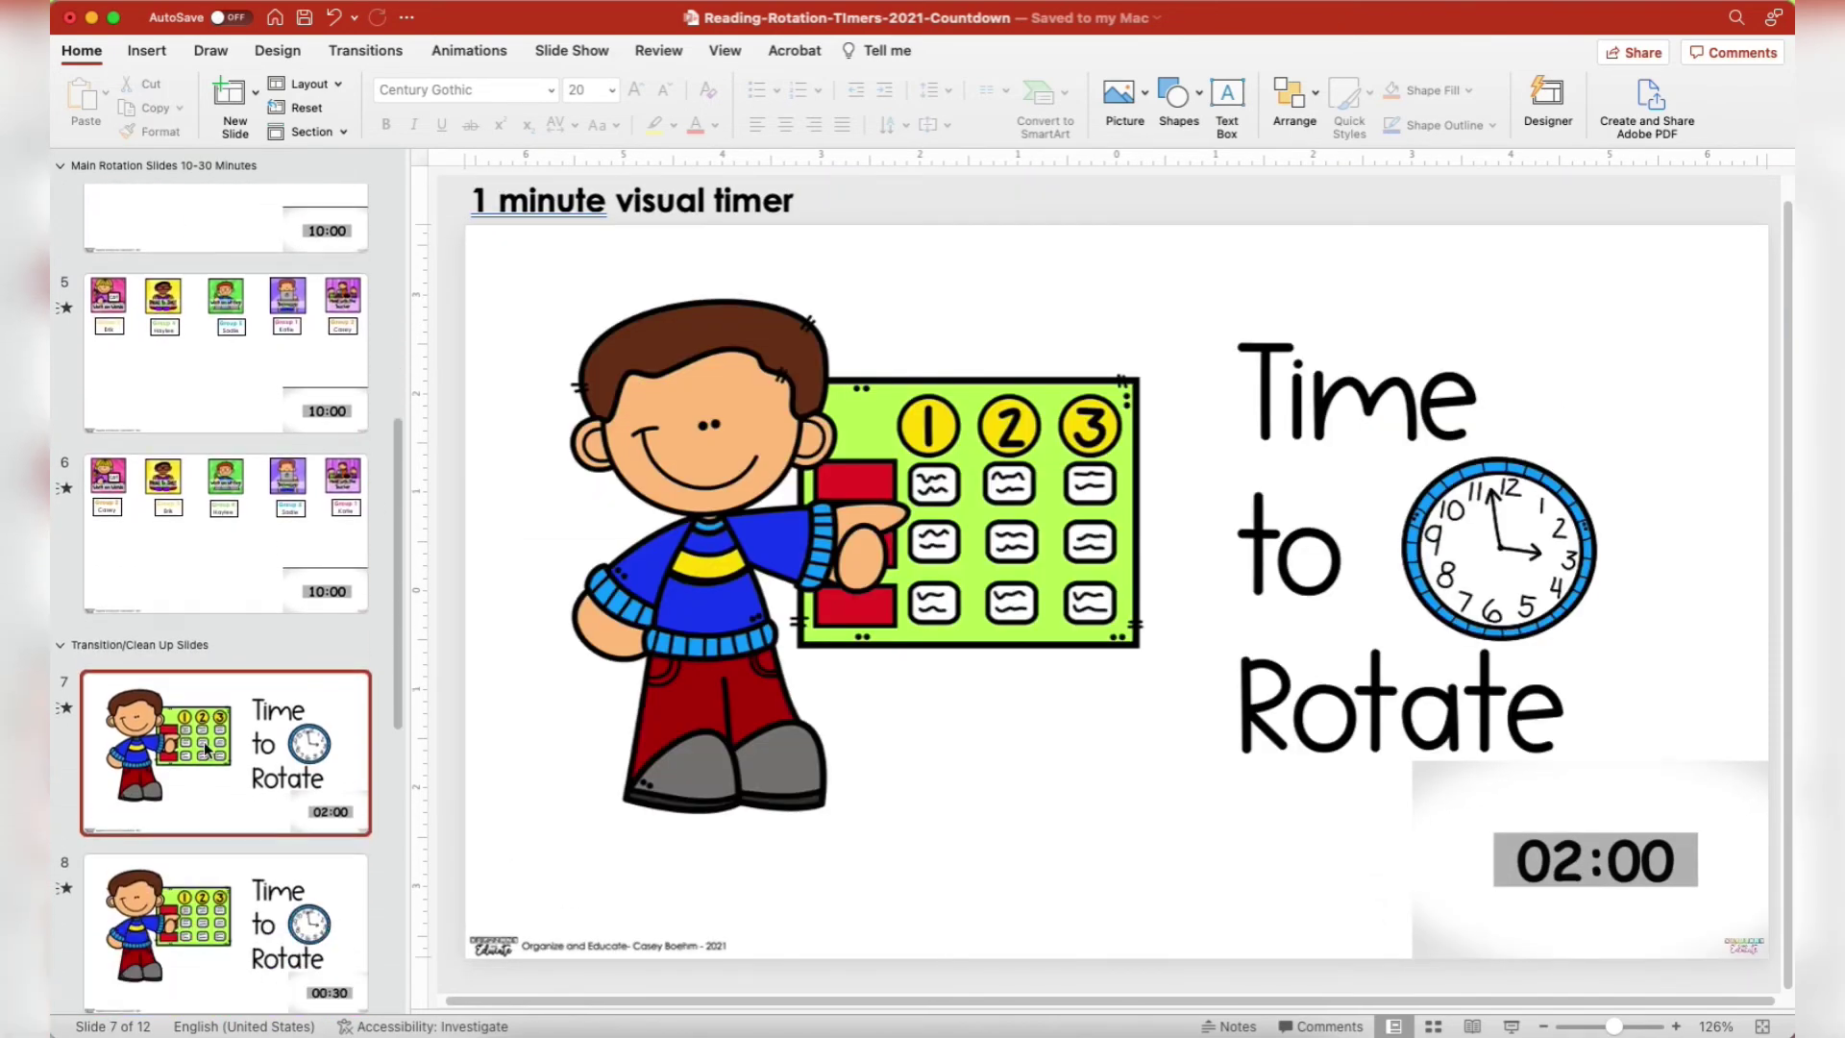
scroll(215, 683, down, 2)
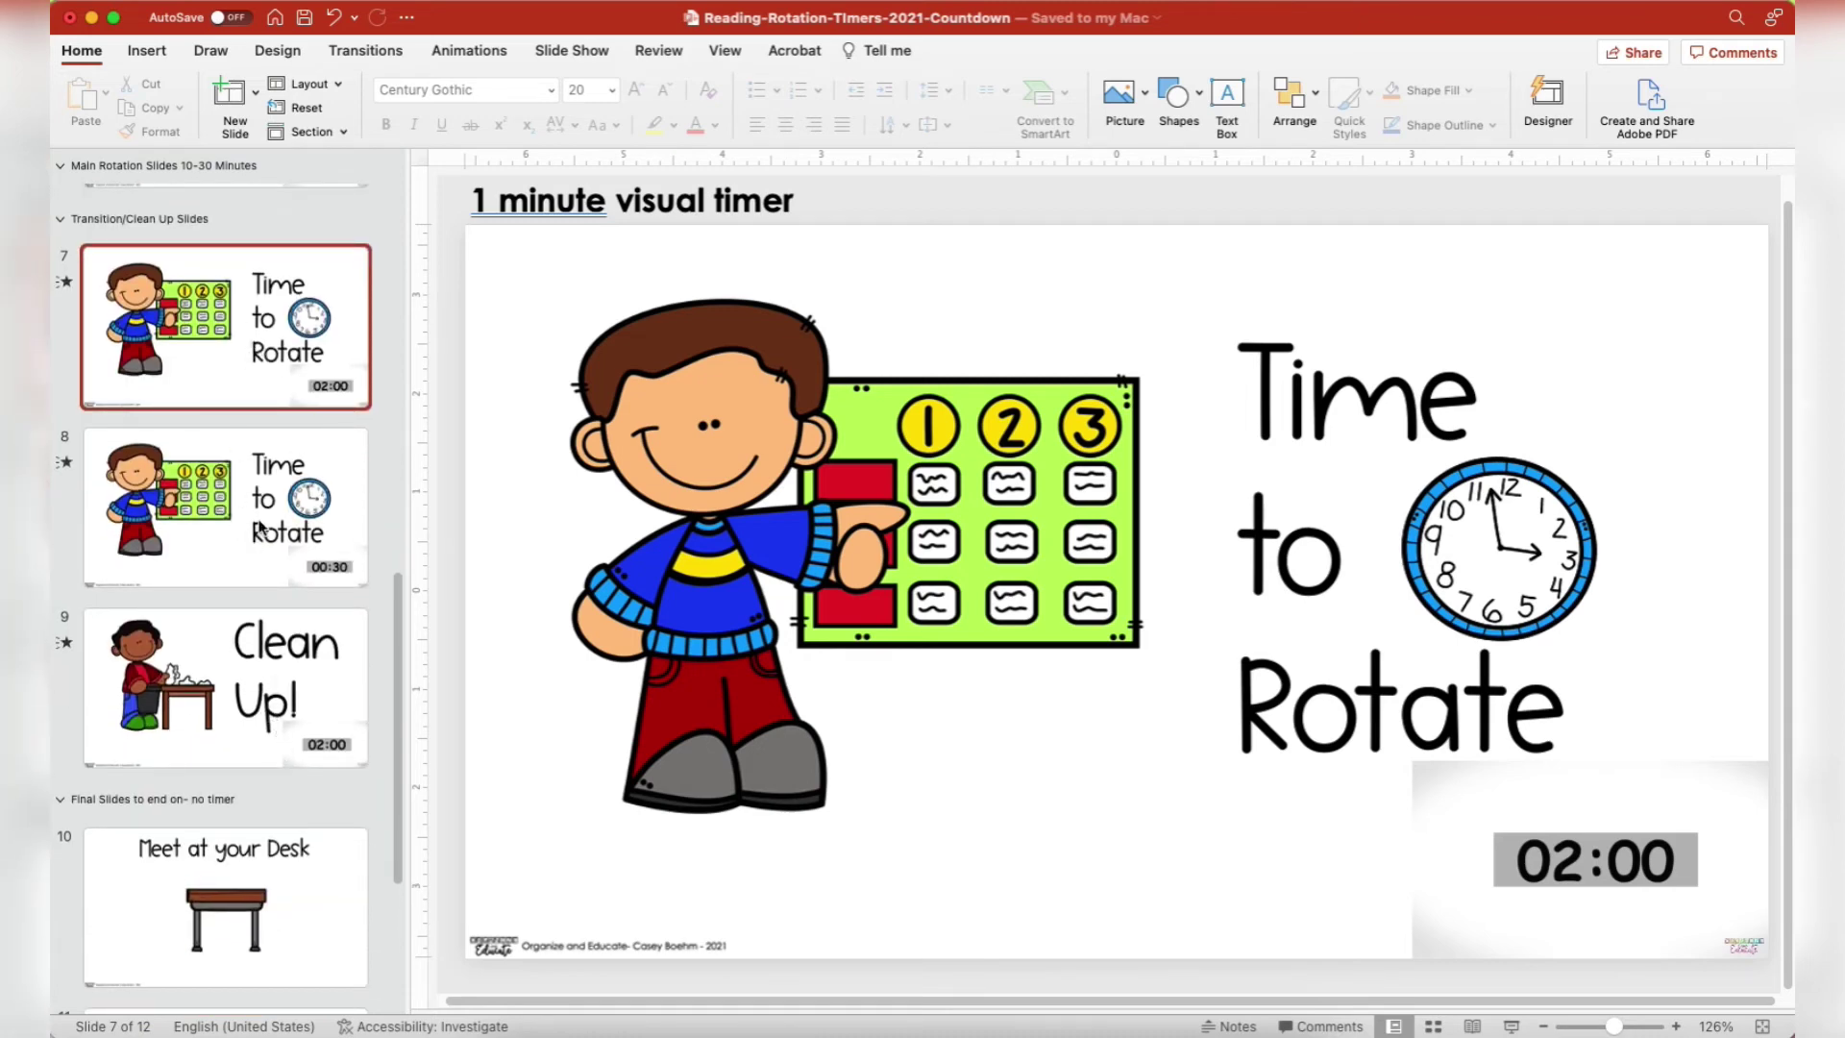
scroll(255, 552, down, 2)
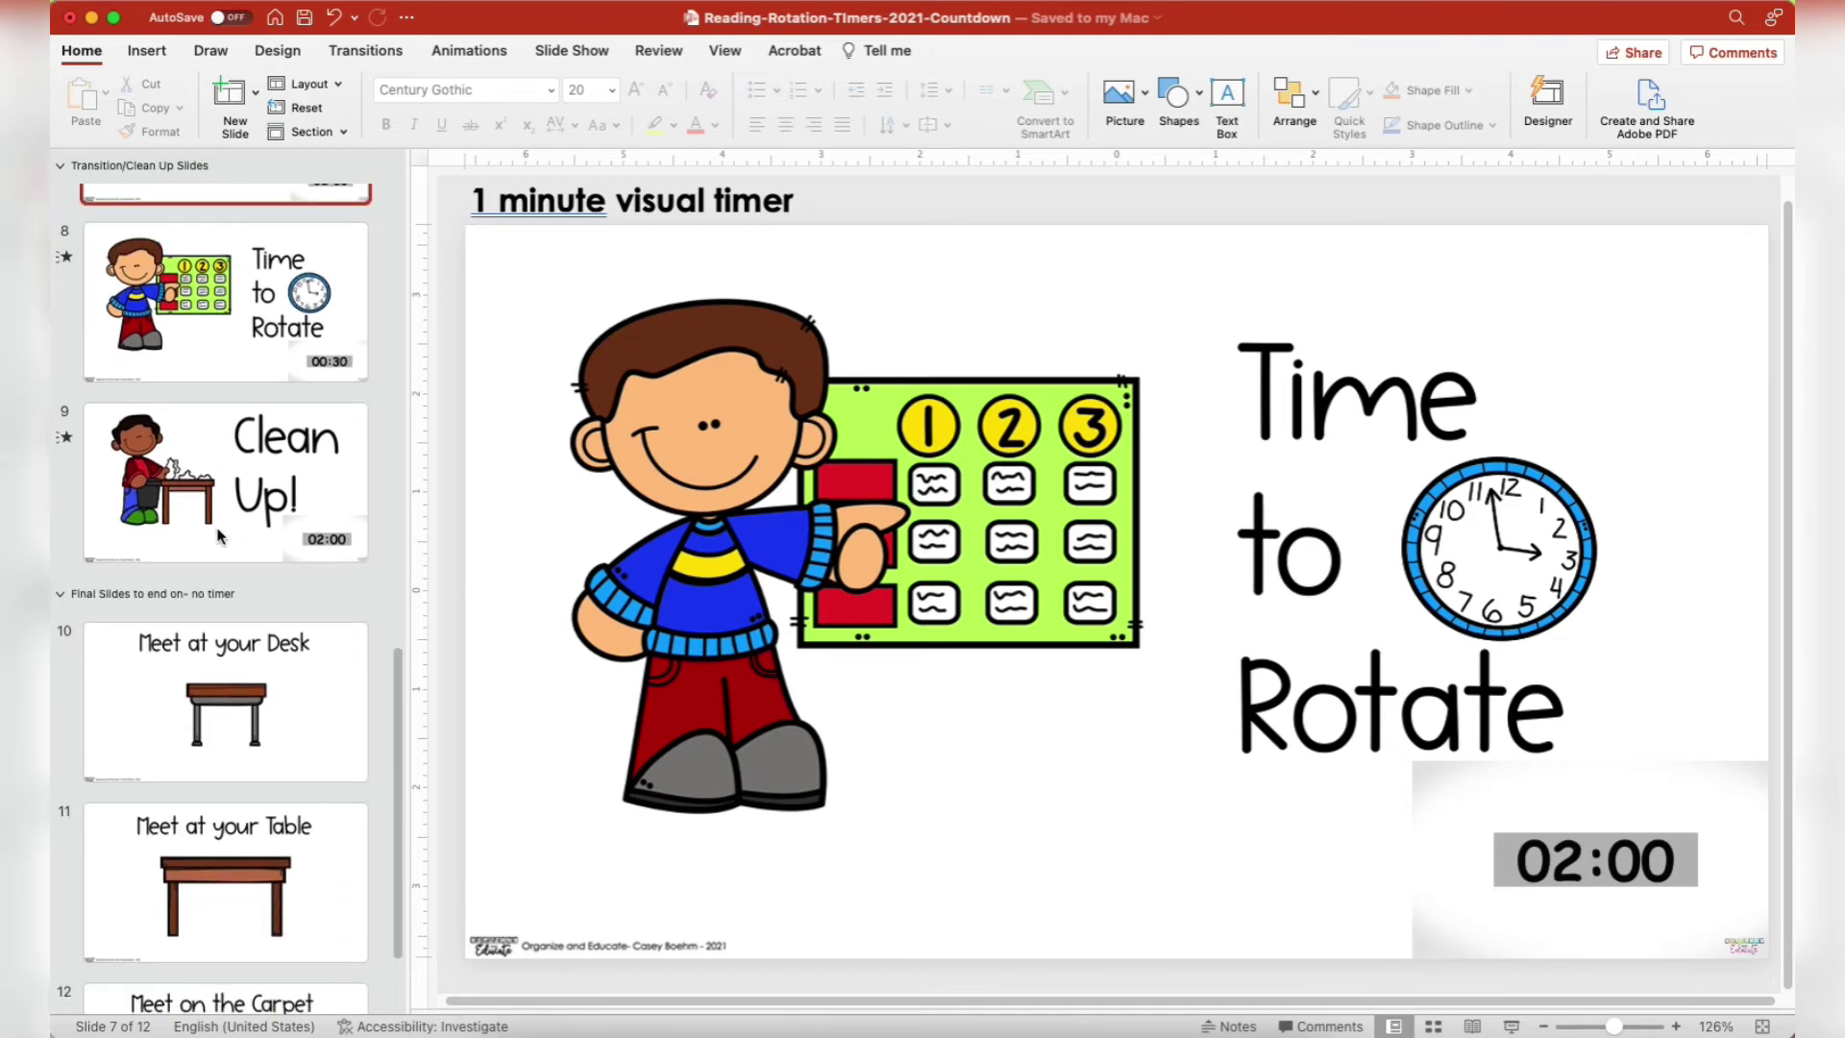
scroll(212, 538, down, 2)
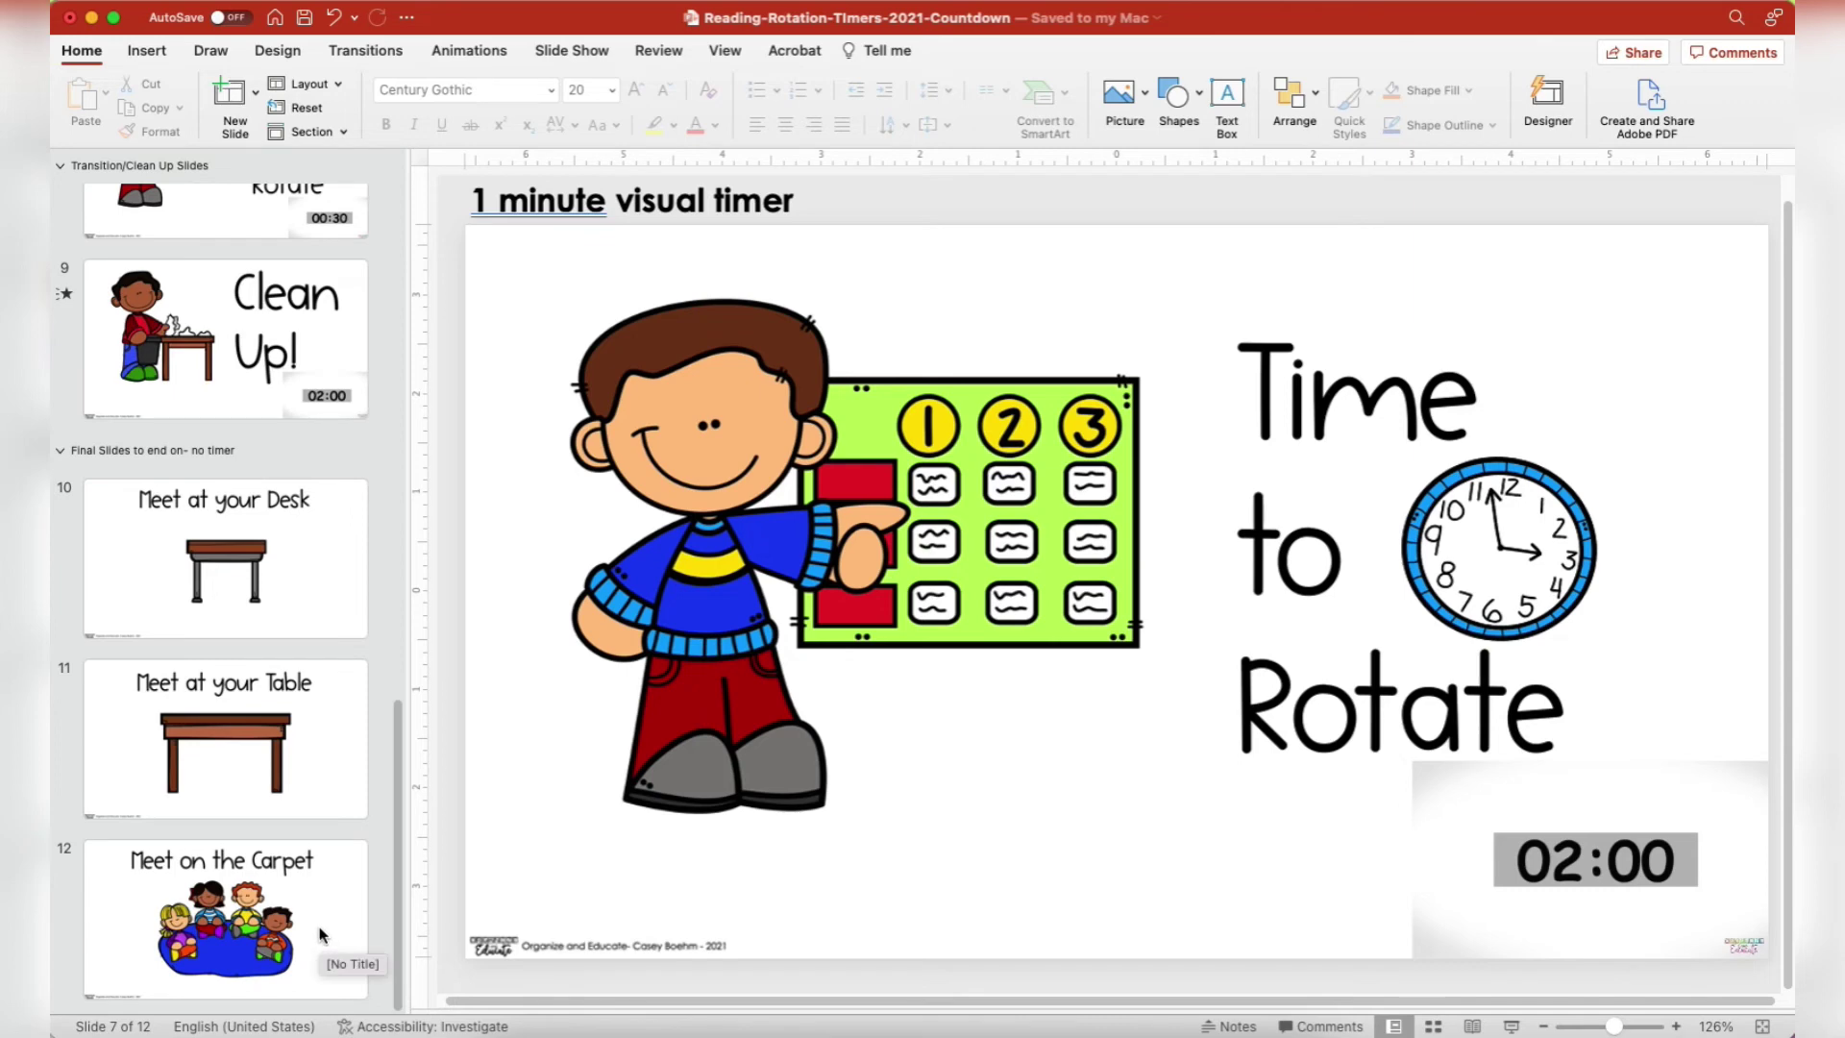
scroll(227, 704, up, 2)
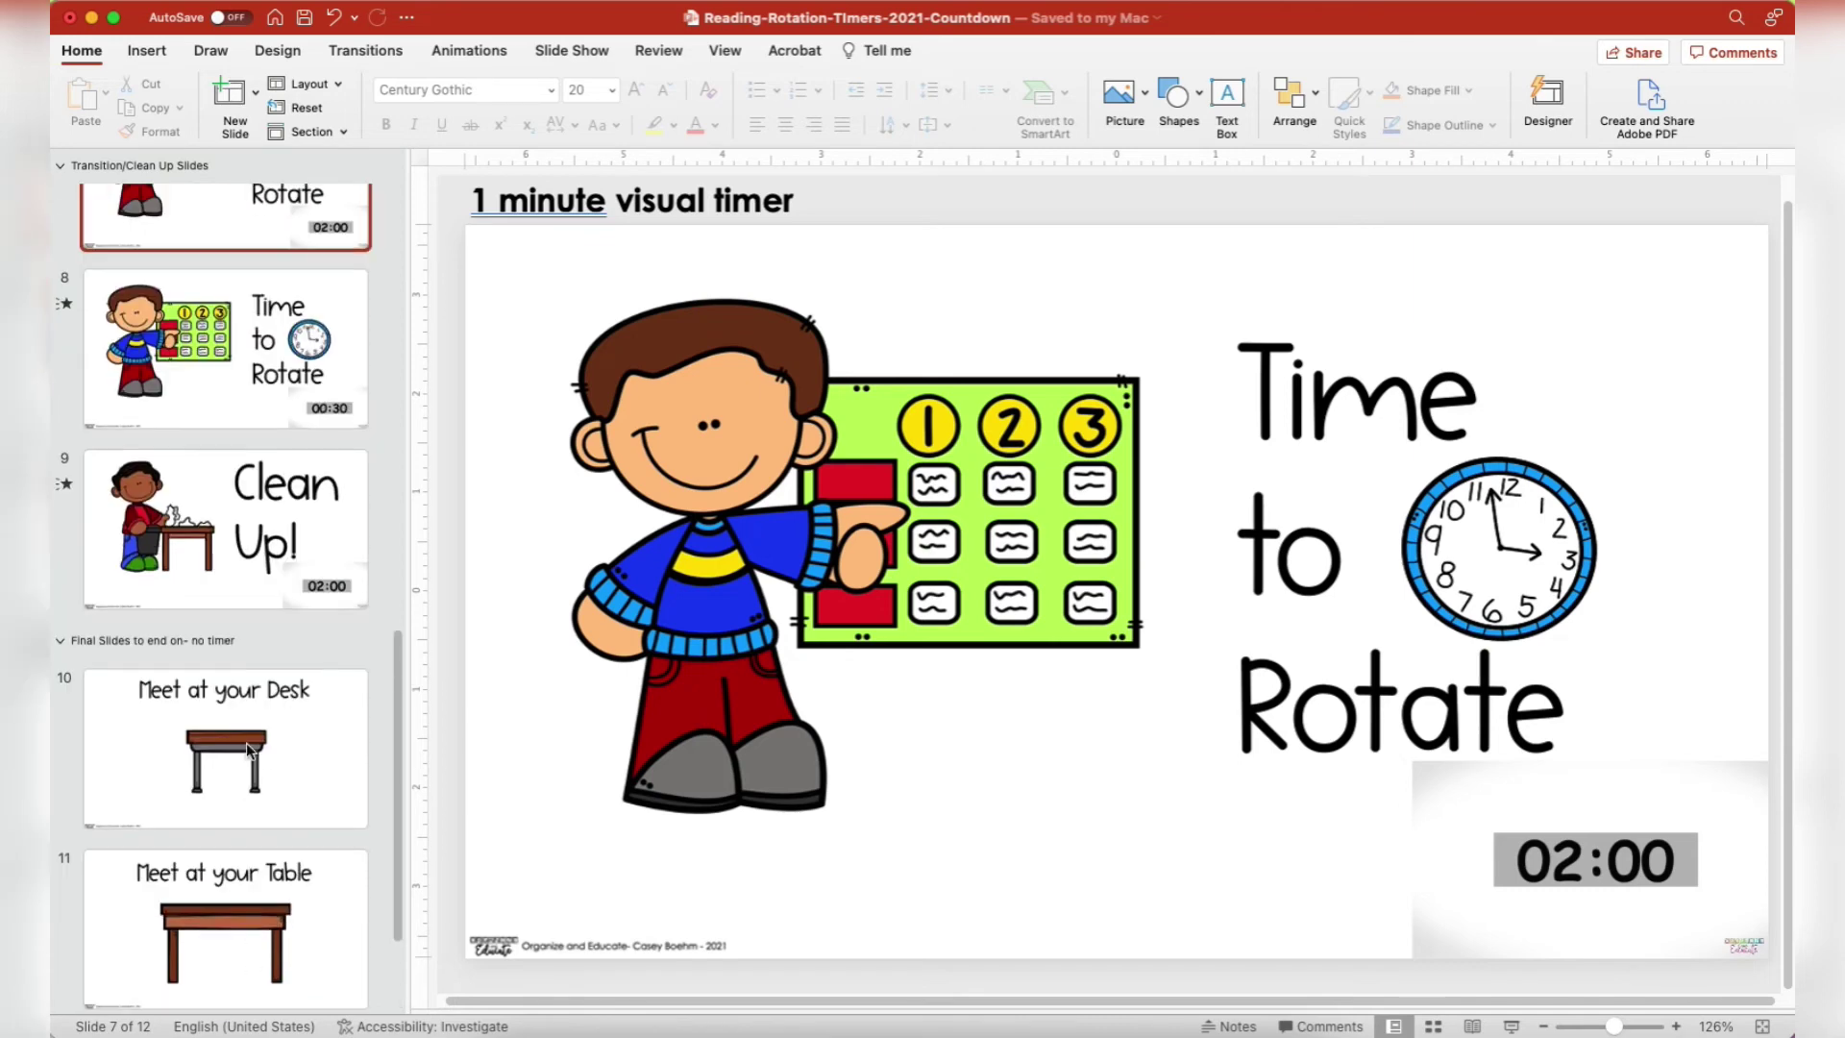
right_click(261, 758)
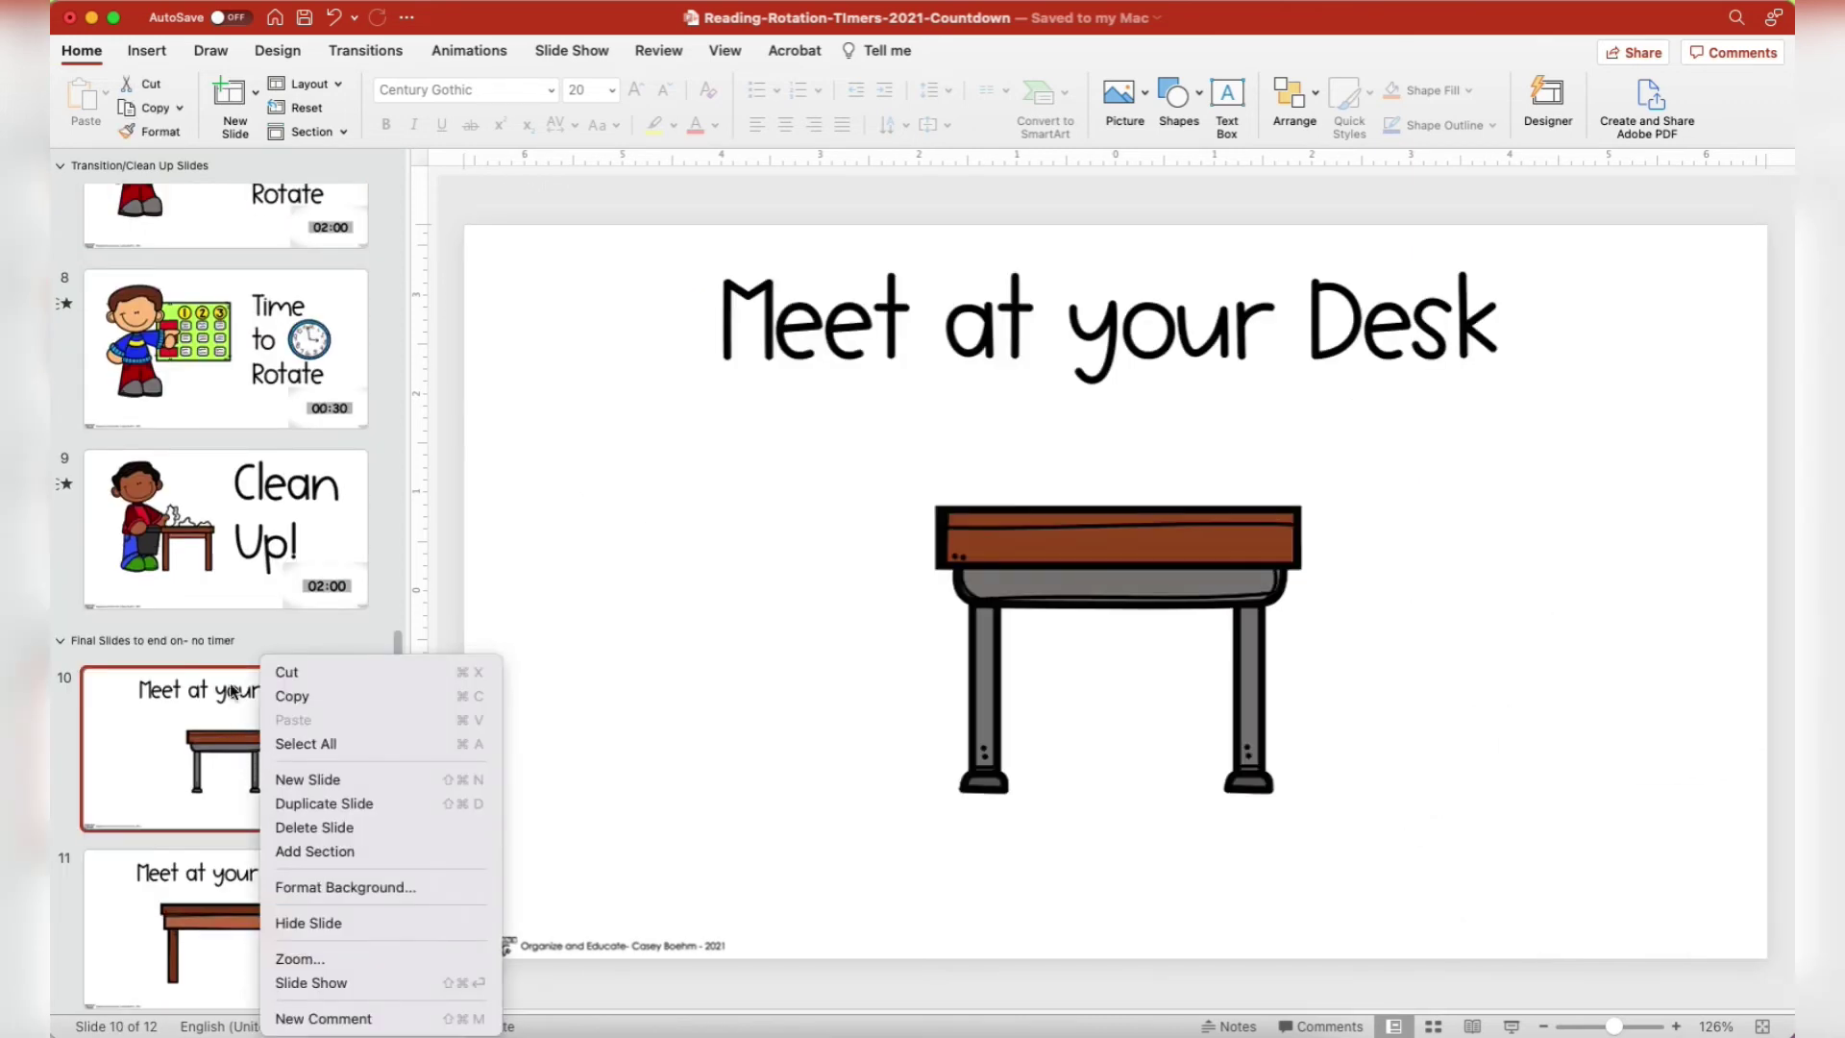
click(219, 657)
scroll(244, 691, down, 2)
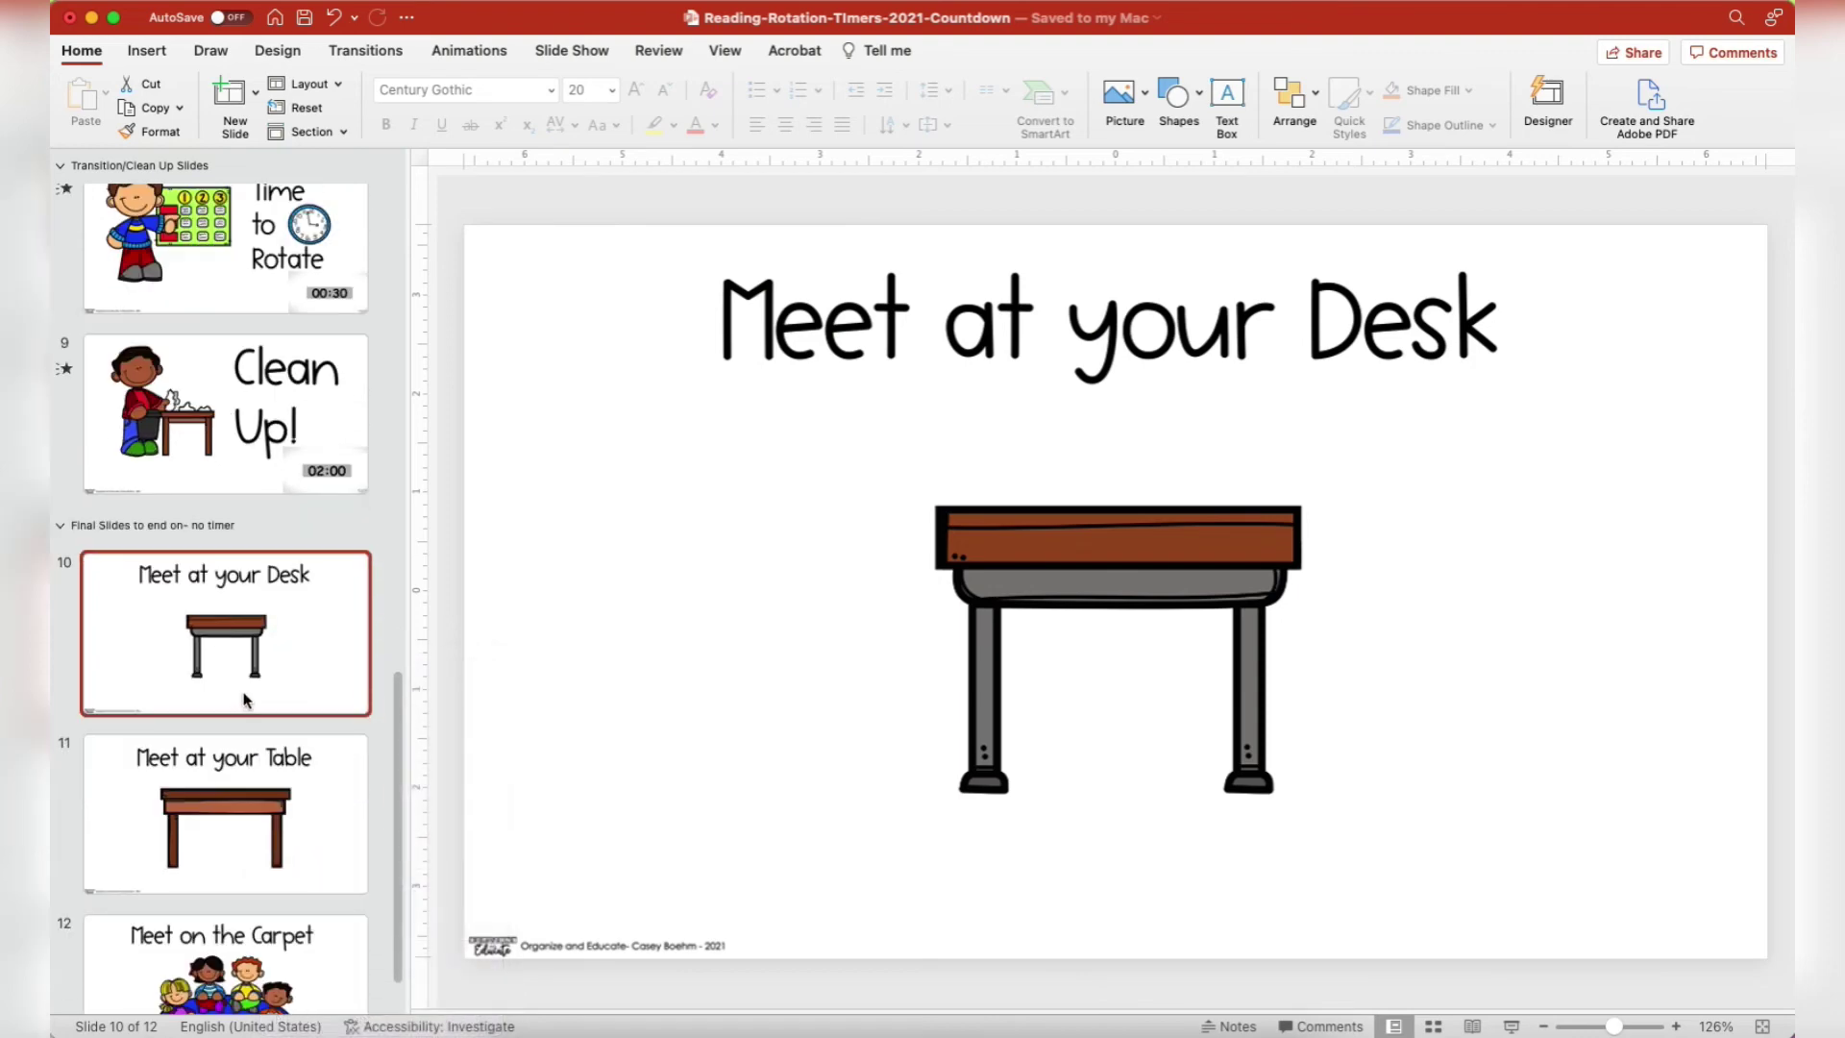
scroll(244, 690, up, 3)
scroll(245, 700, up, 2)
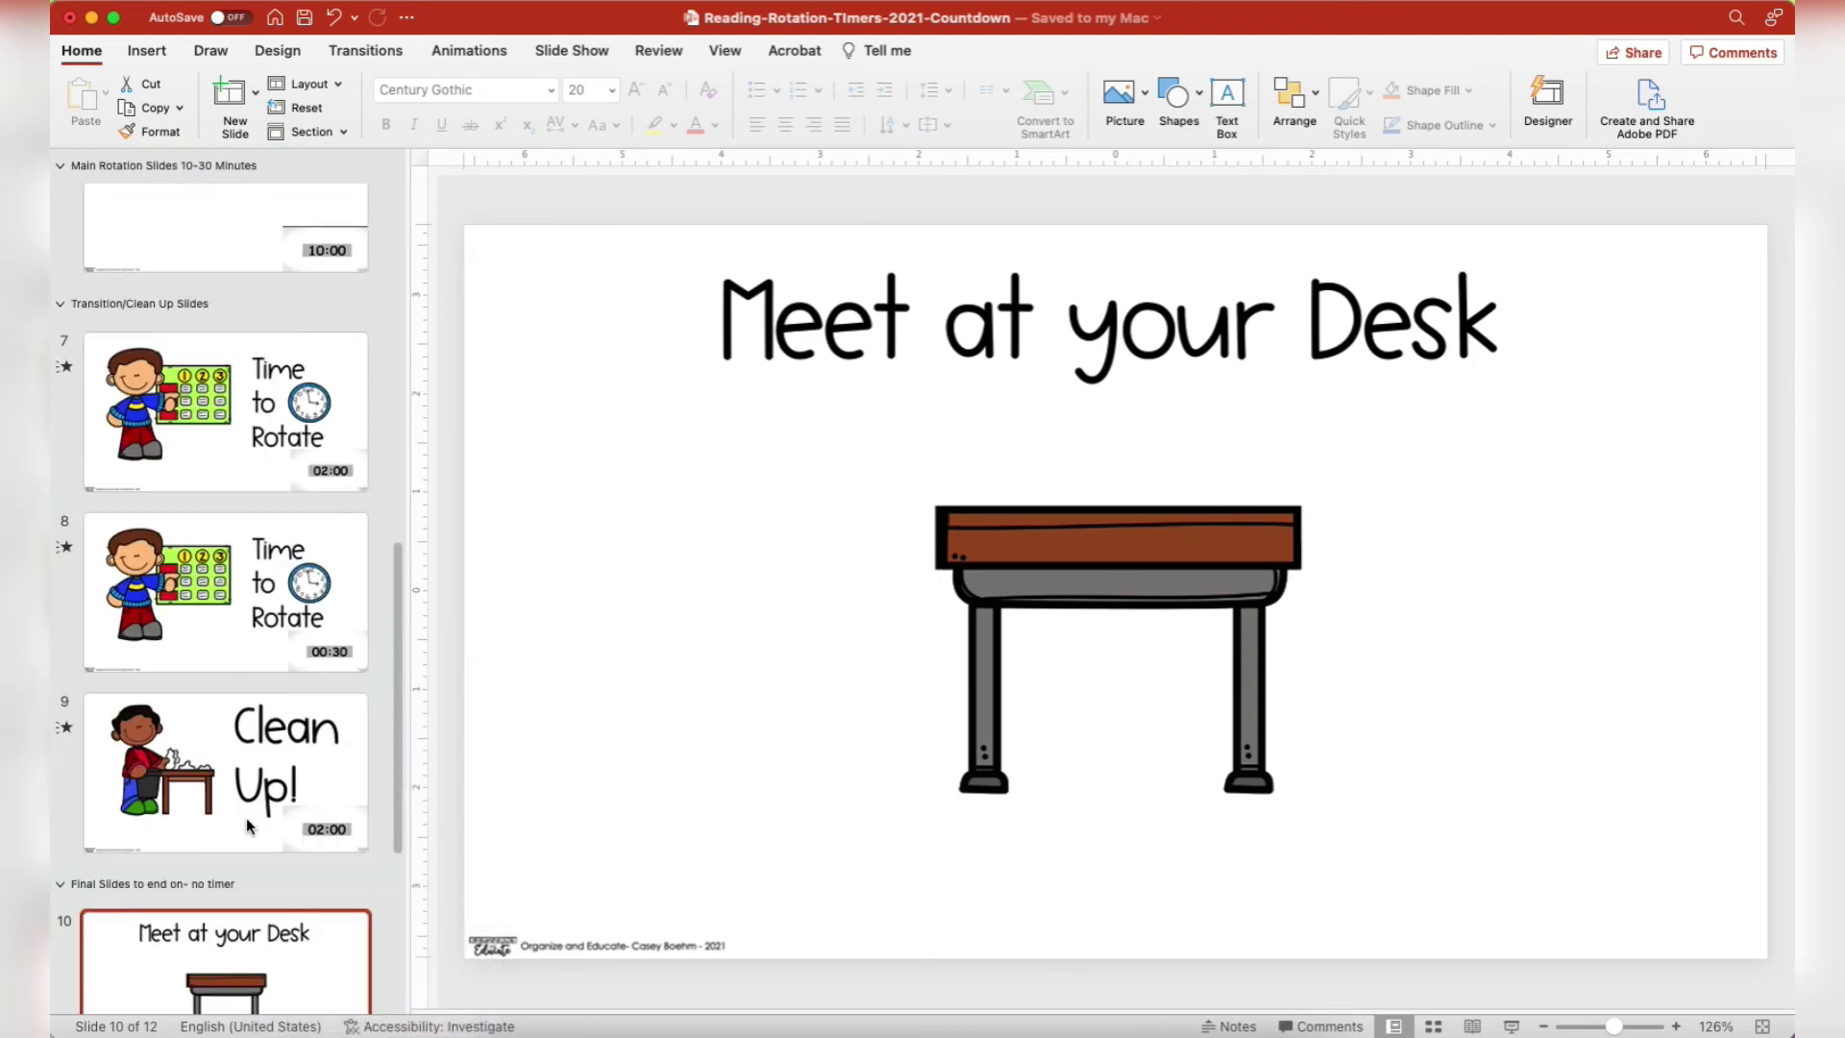
Preview the 2-minute and 30-second Time to Rotate, Clean Up! and Meet at your Desk slides
click(207, 421)
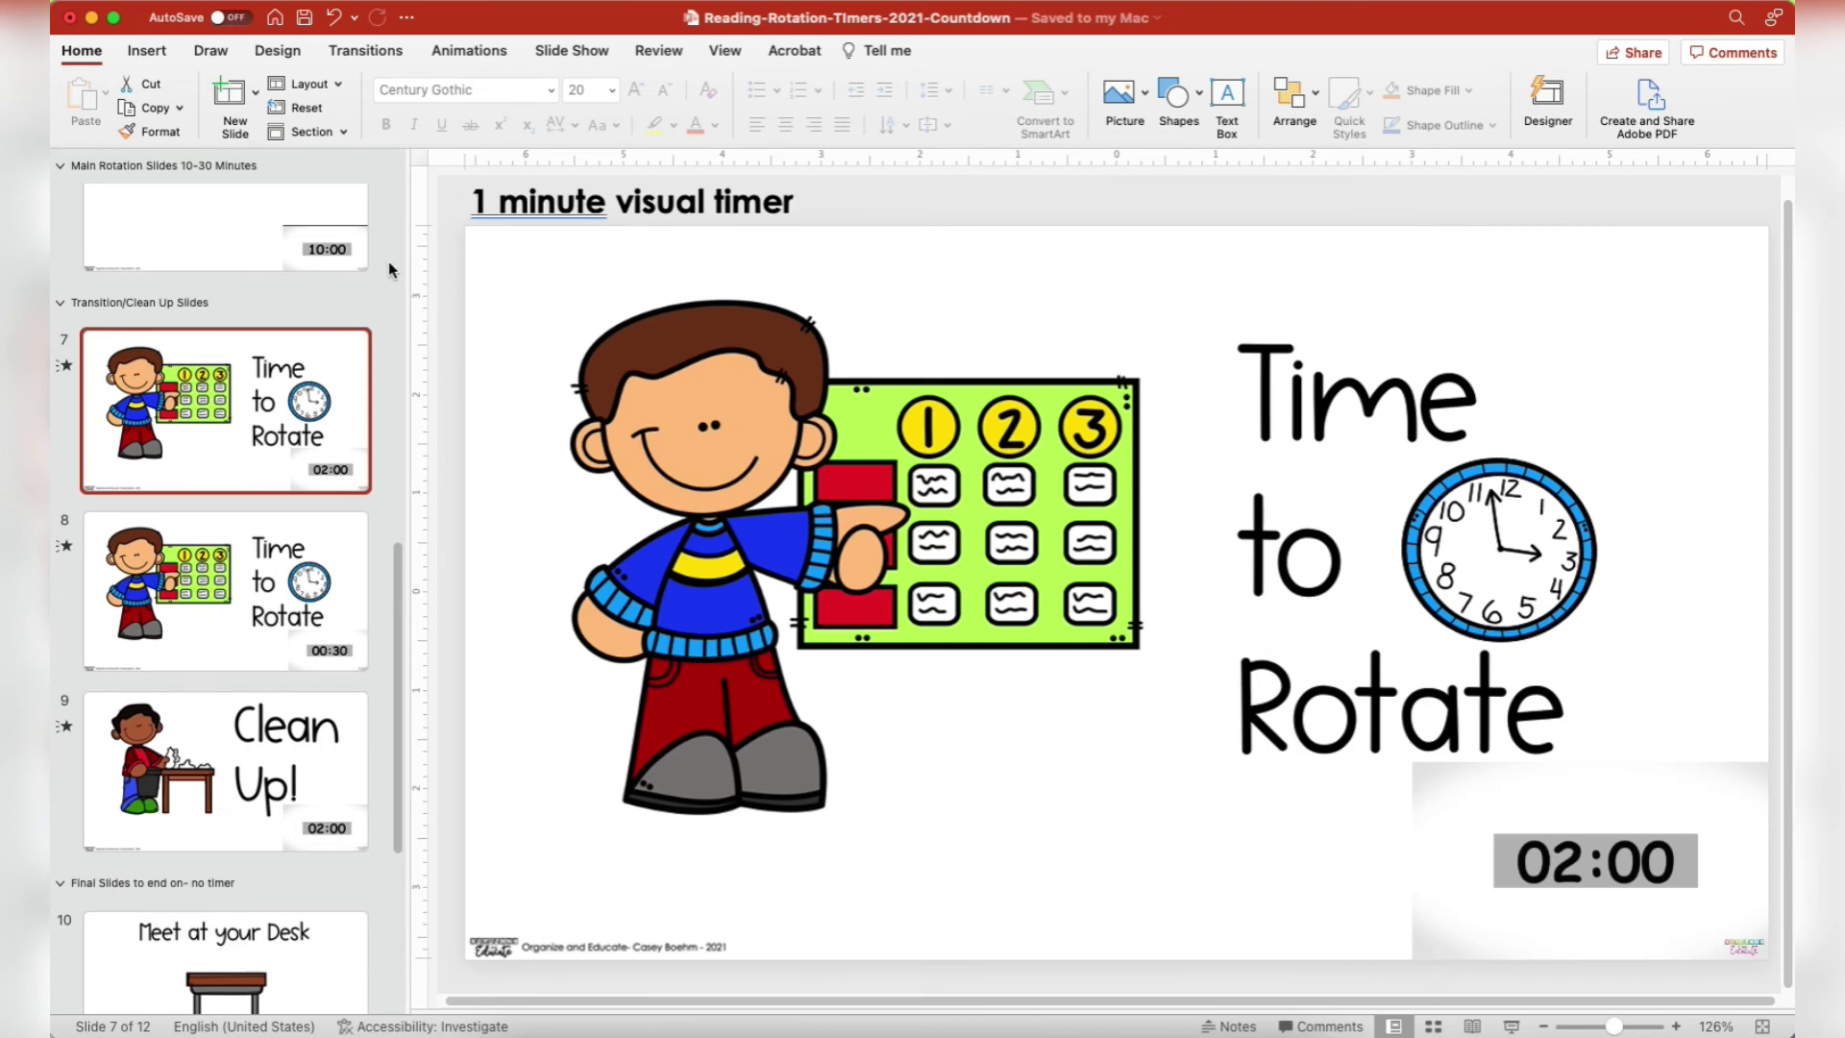
click(258, 577)
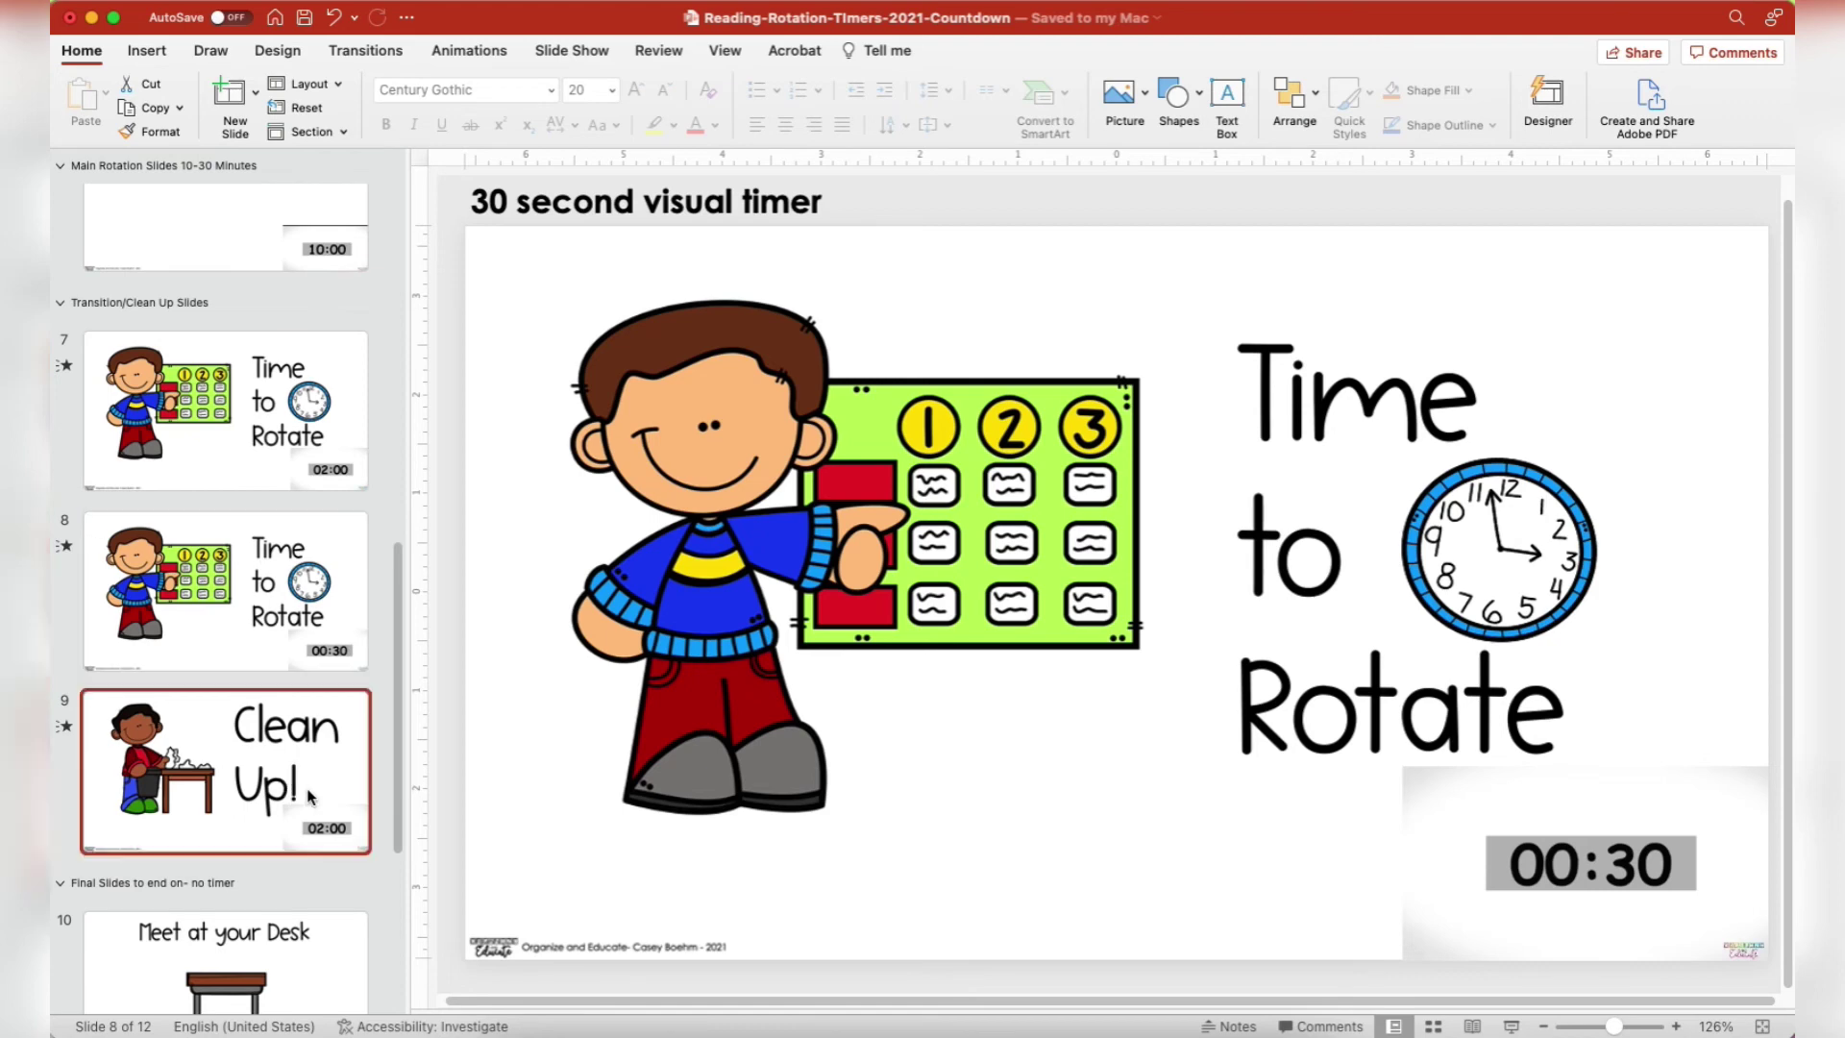
click(313, 797)
scroll(288, 673, down, 5)
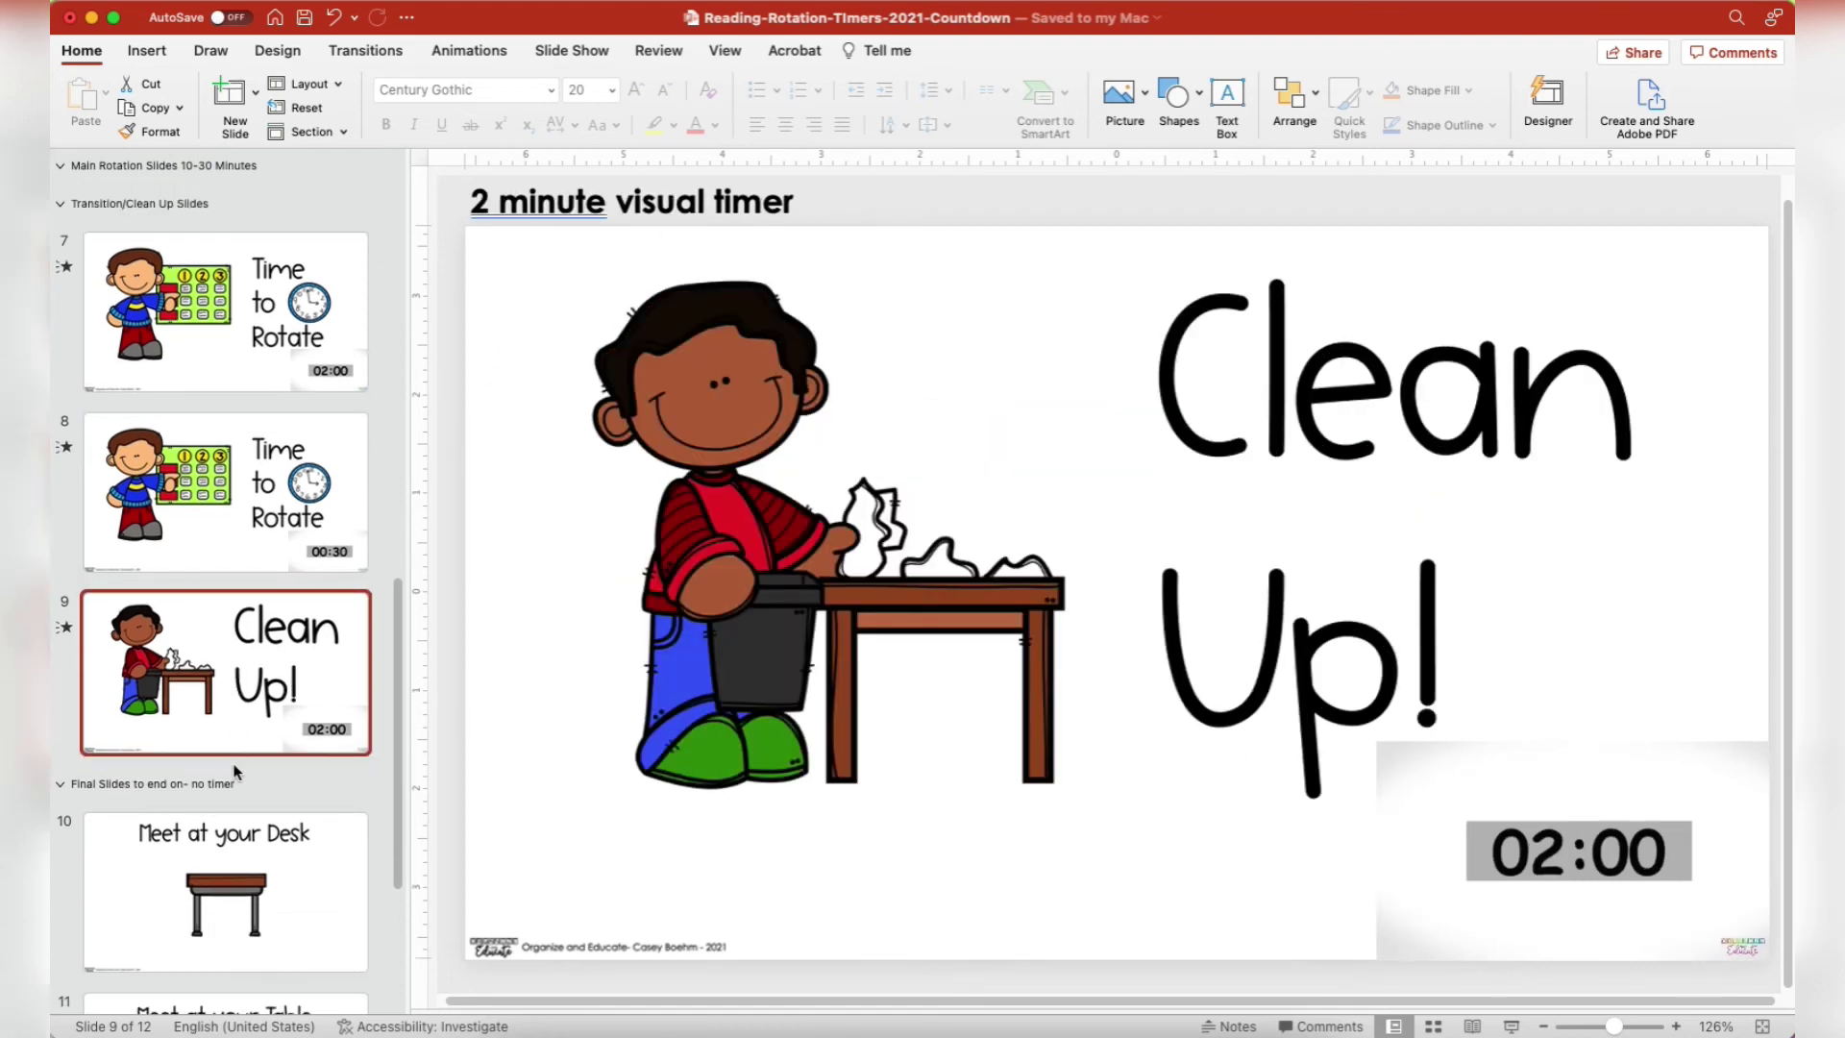
click(227, 694)
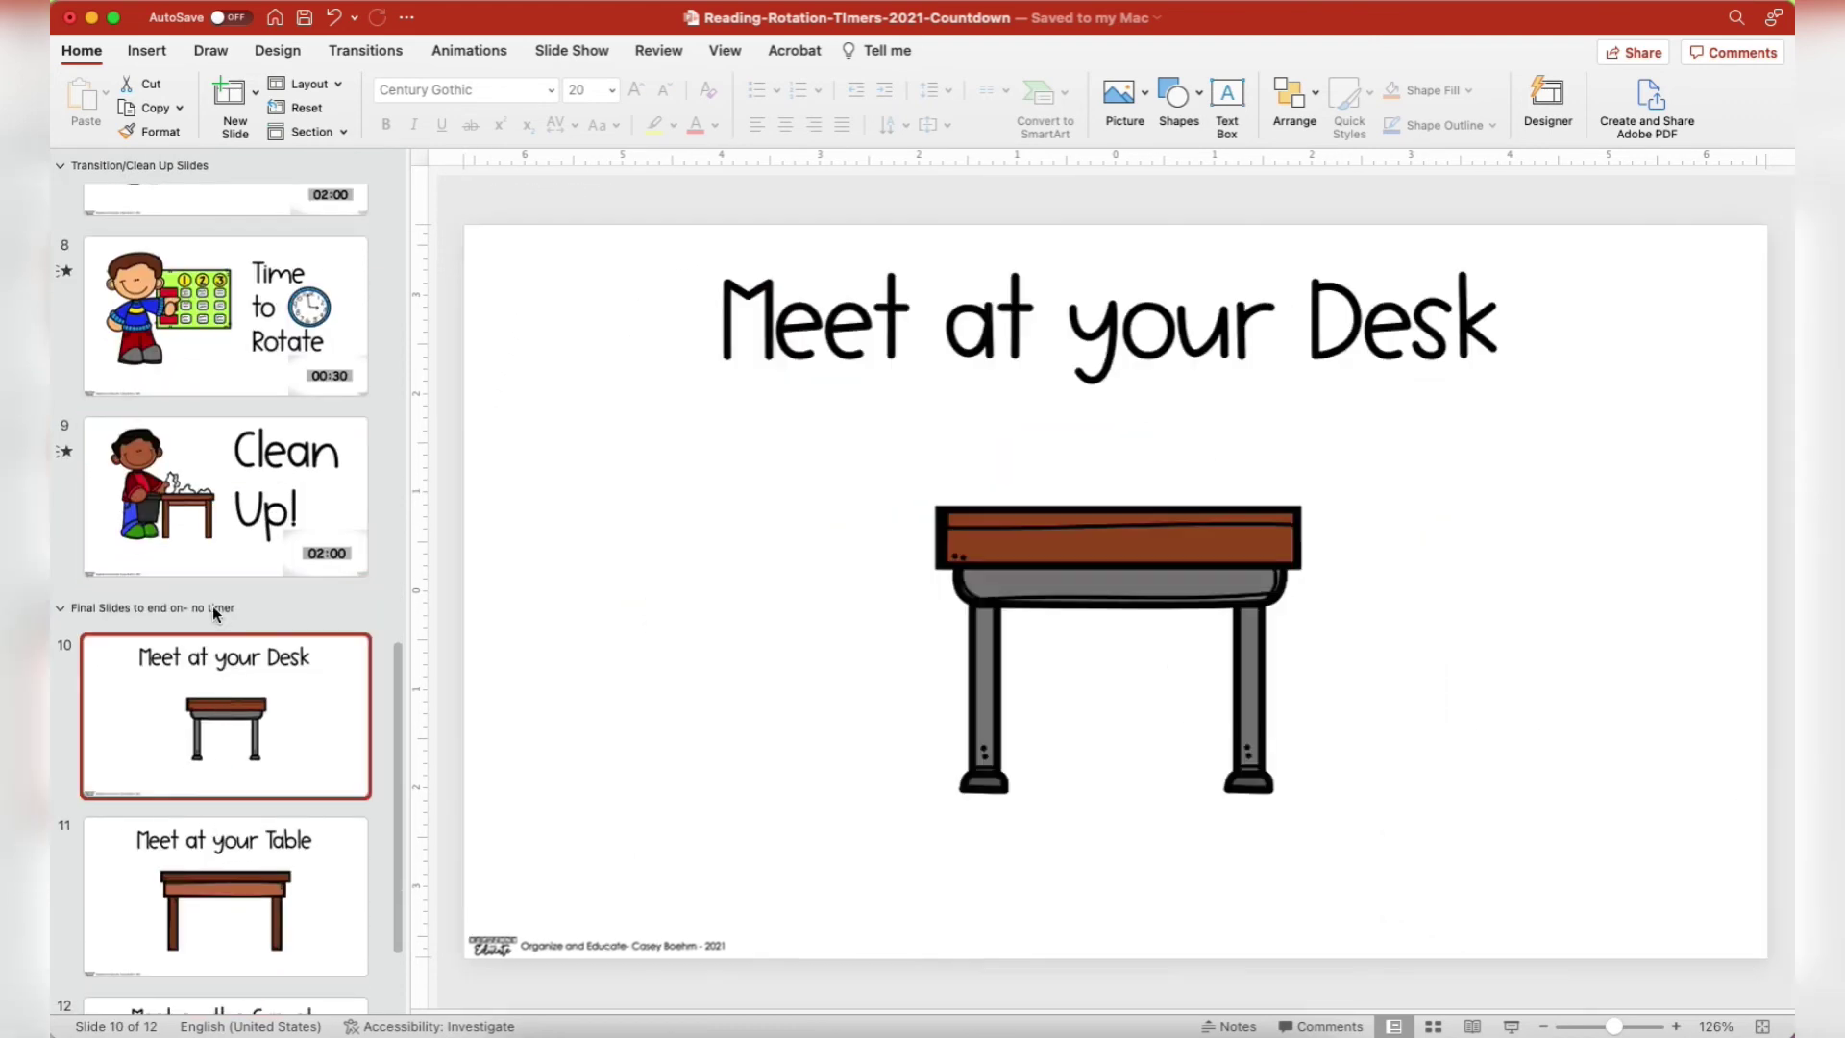
Drag a 30-second Time to Rotate slide up between the 10-minute rotation slides, then reselect slide 2
scroll(246, 865, down, 2)
drag(251, 746, 297, 524)
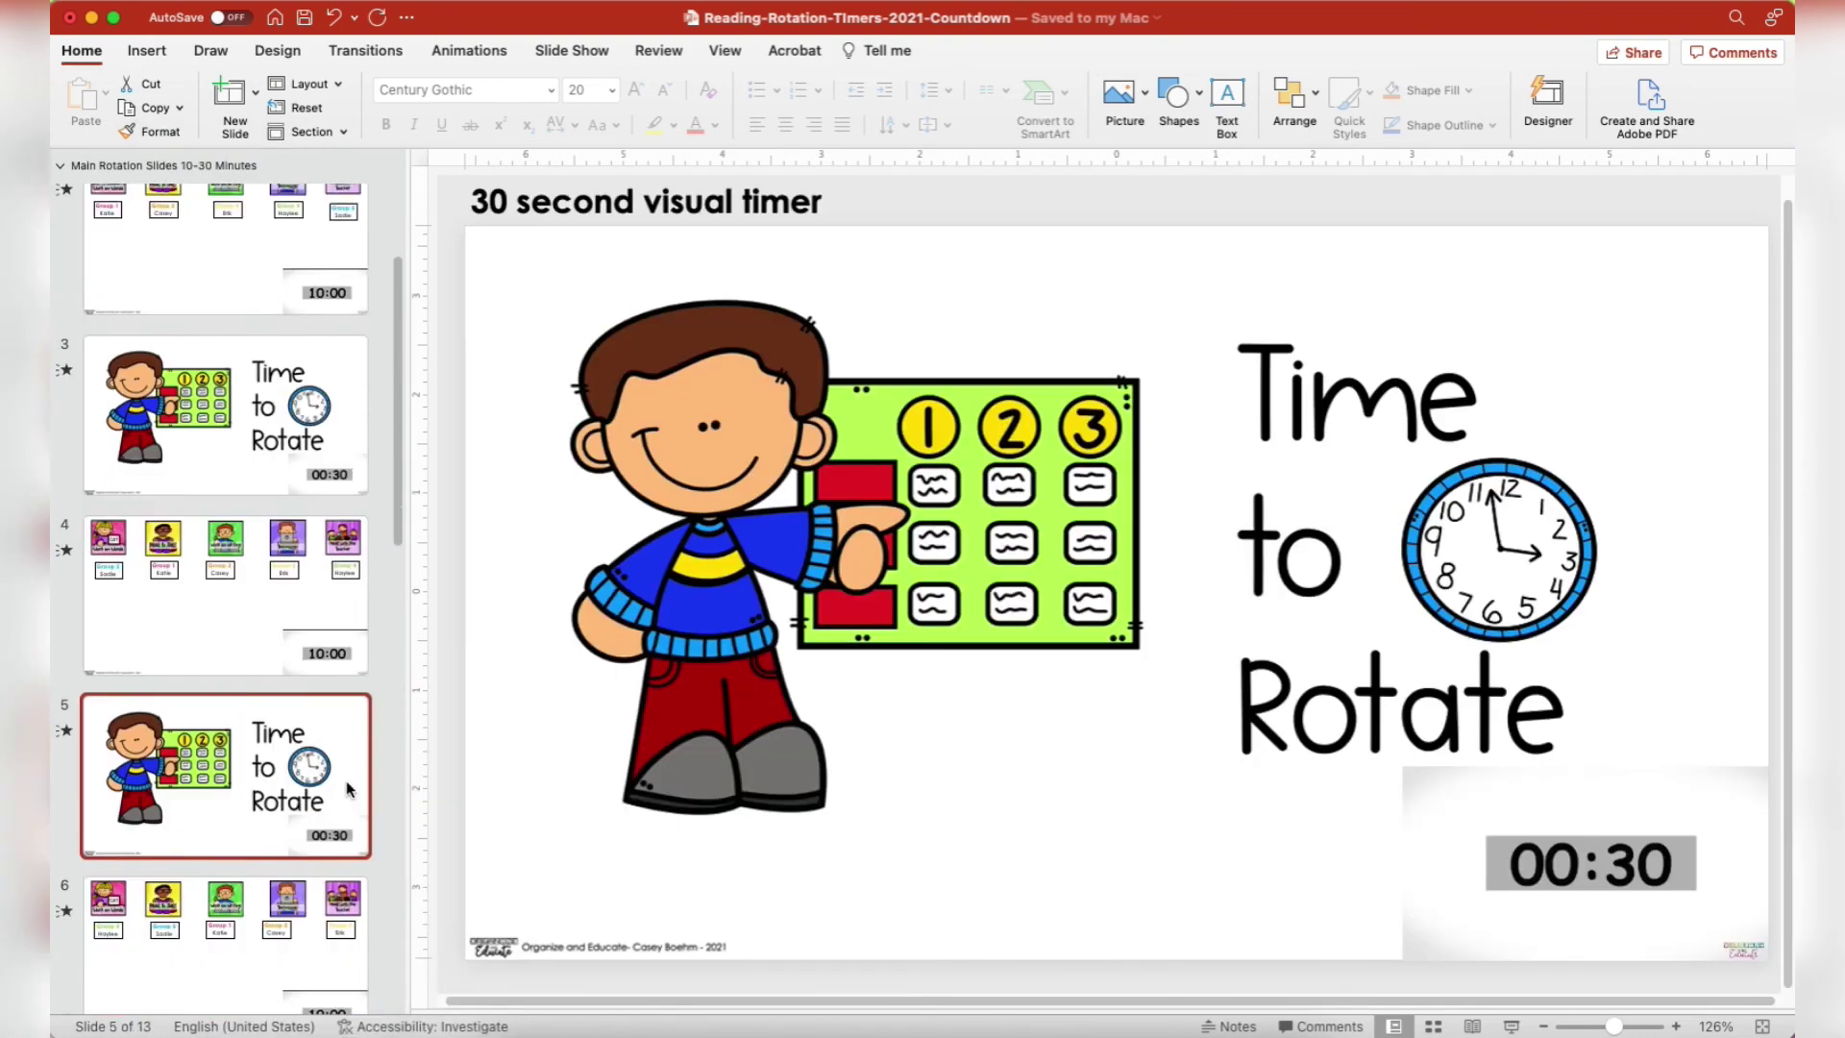
scroll(246, 865, up, 5)
click(341, 623)
scroll(341, 634, down, 3)
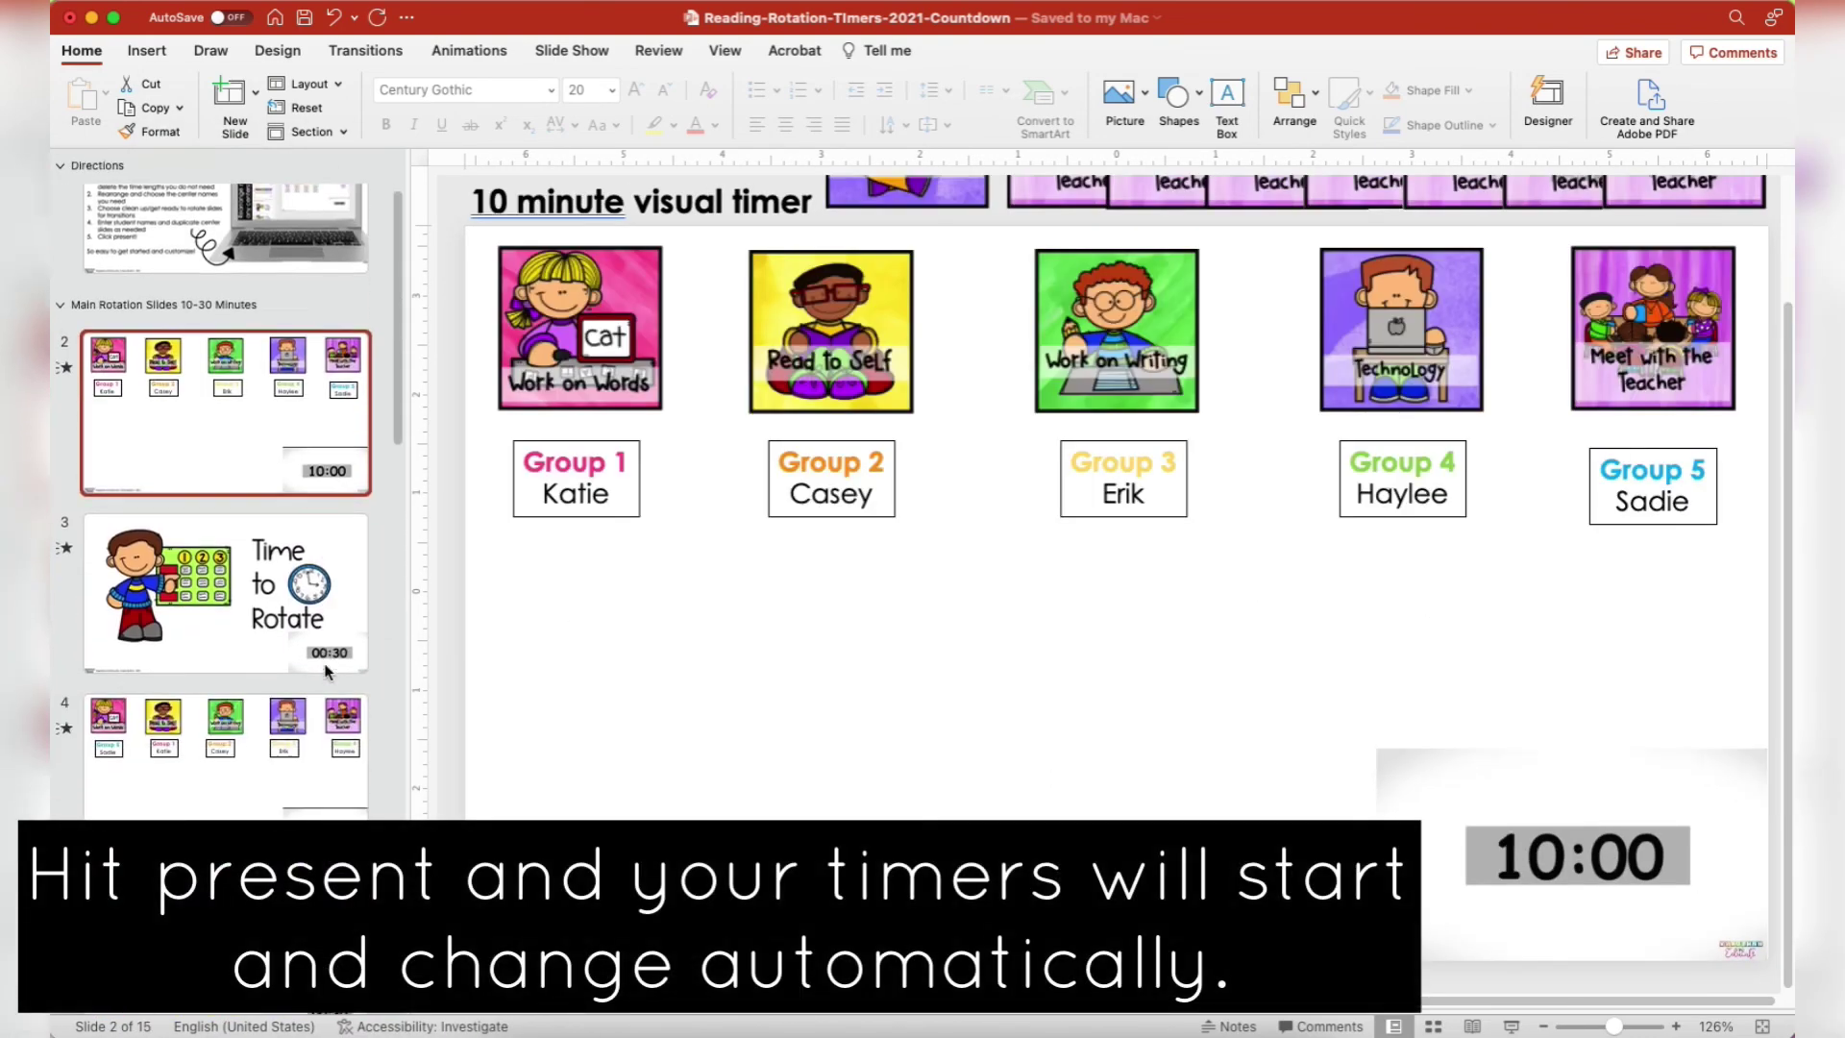
scroll(336, 615, down, 1)
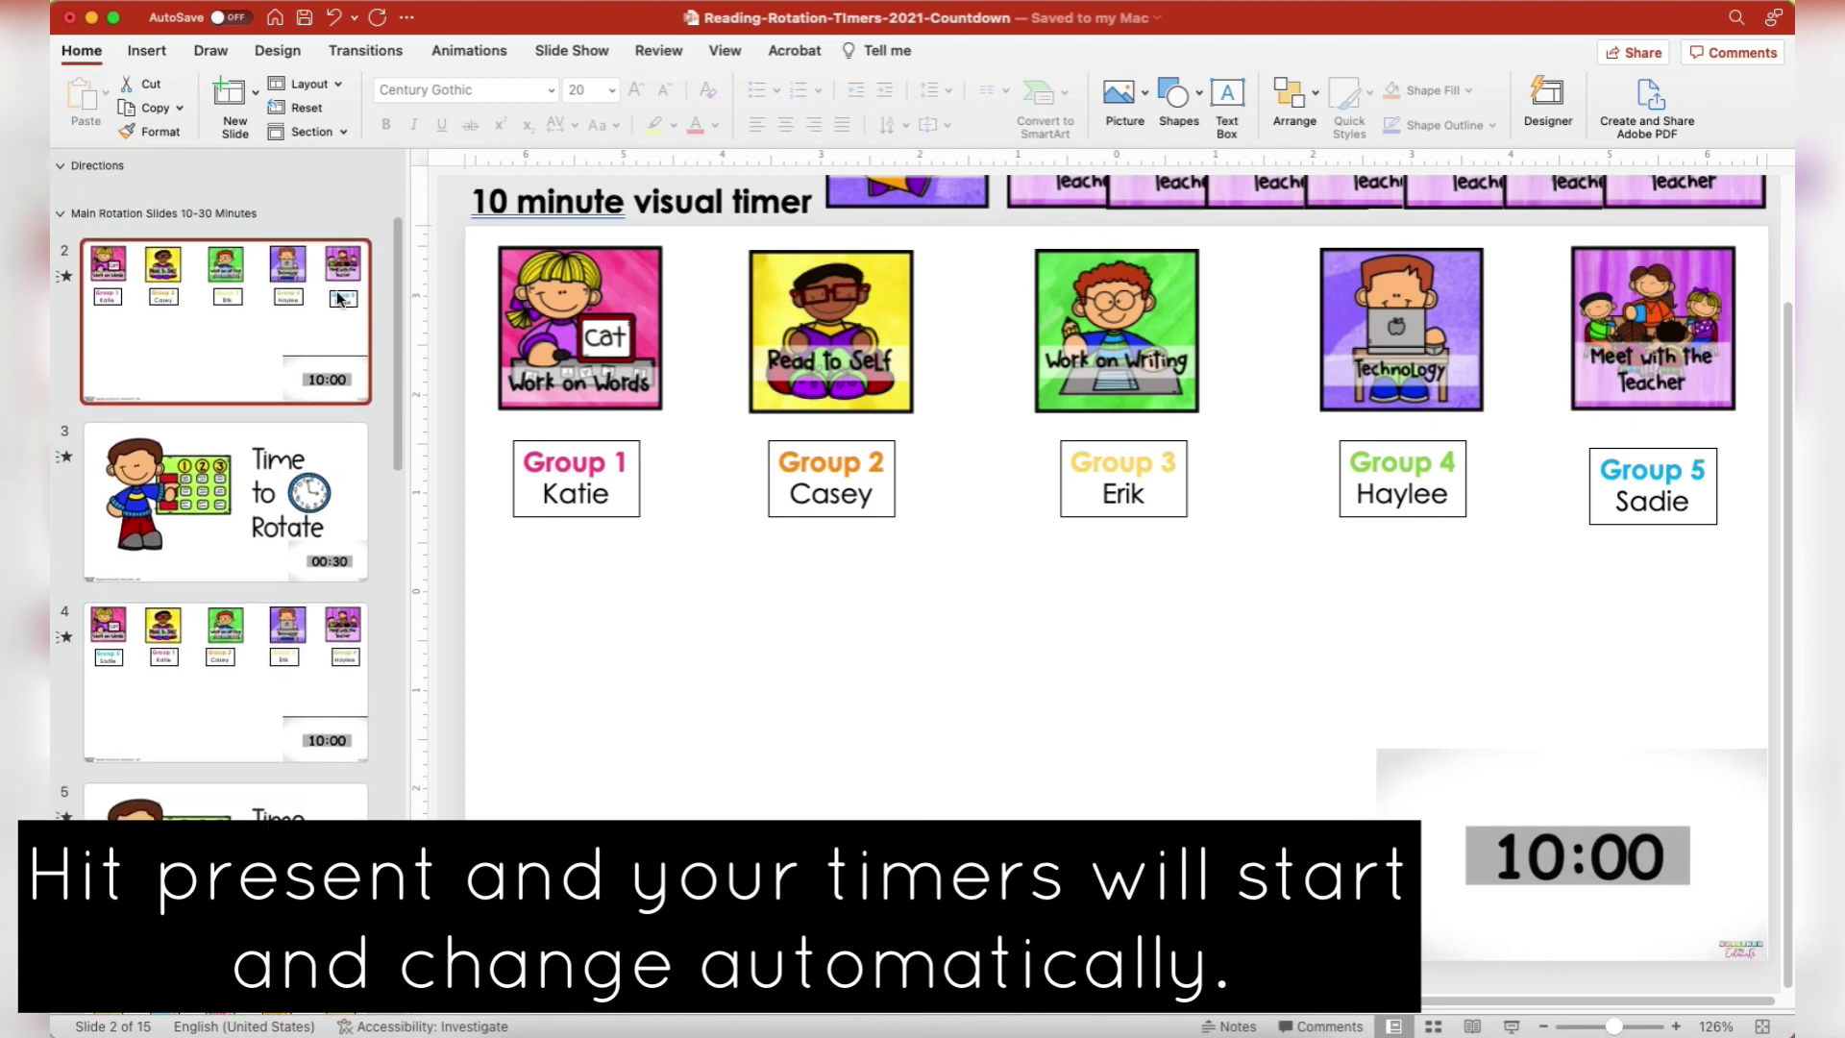